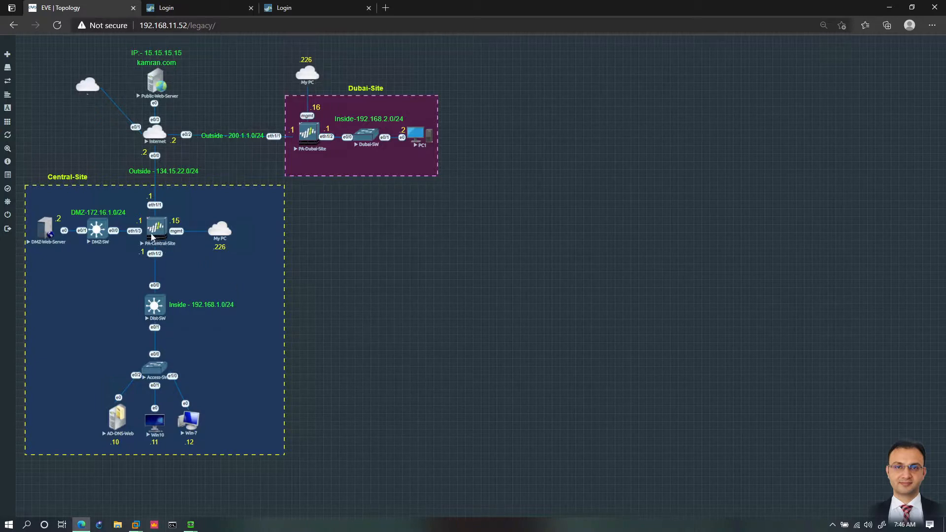
Step: Log in to the firewall at 192.168.11.15 with the admin username and account password, and dismiss the dialogs that follow
click(208, 9)
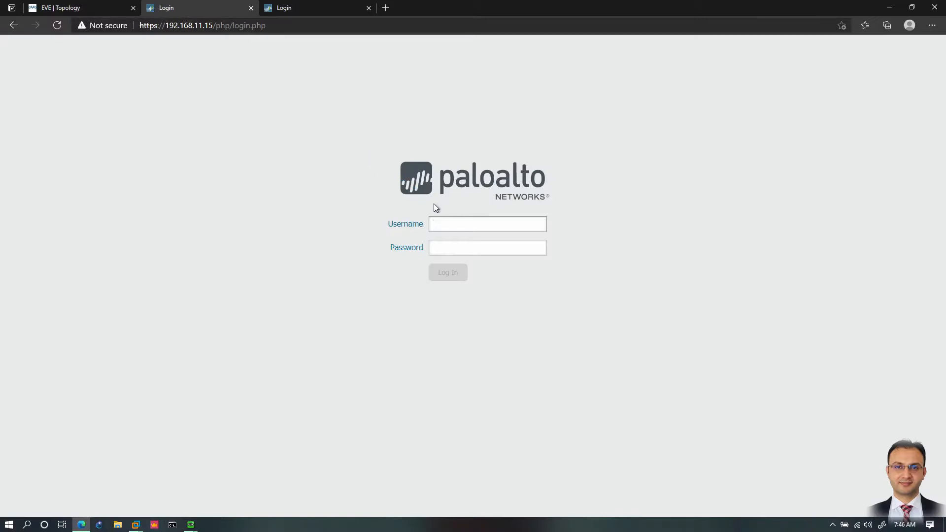
text(admin)
key(Tab)
text(admin)
key(Return)
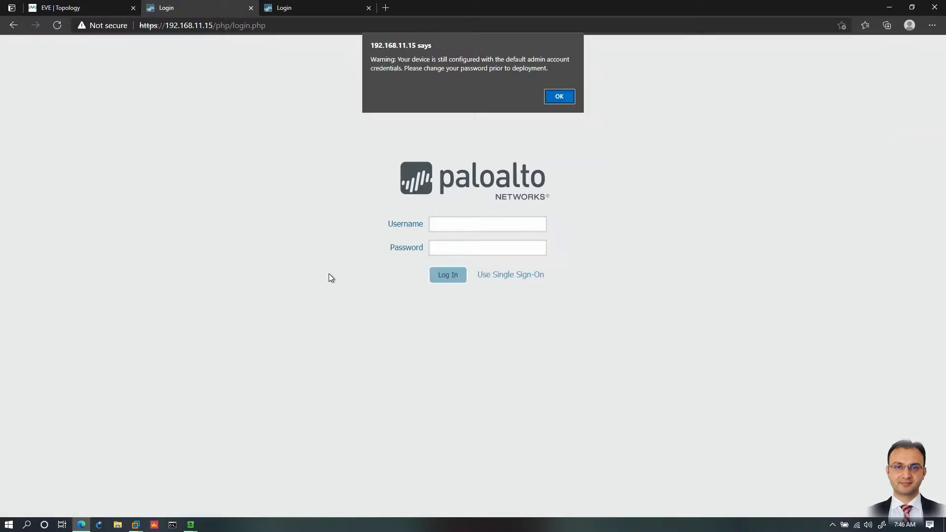
click(549, 97)
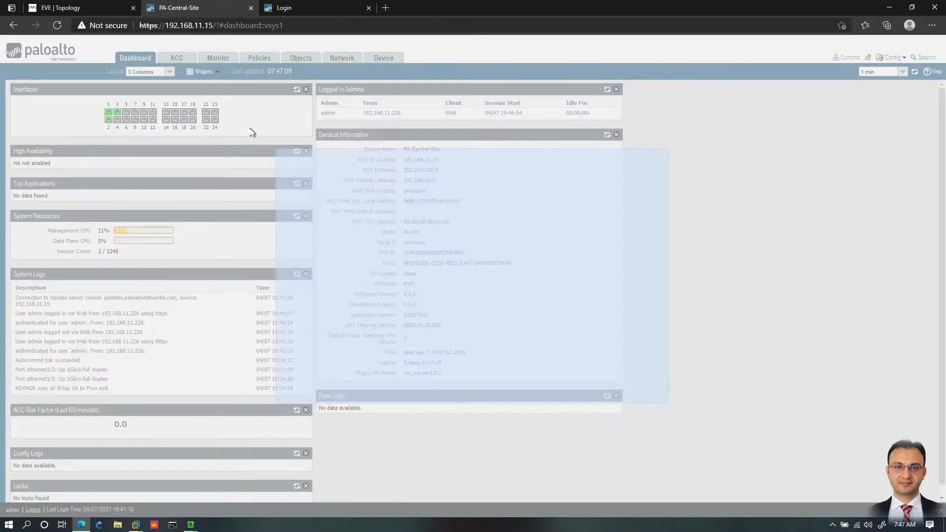
click(643, 394)
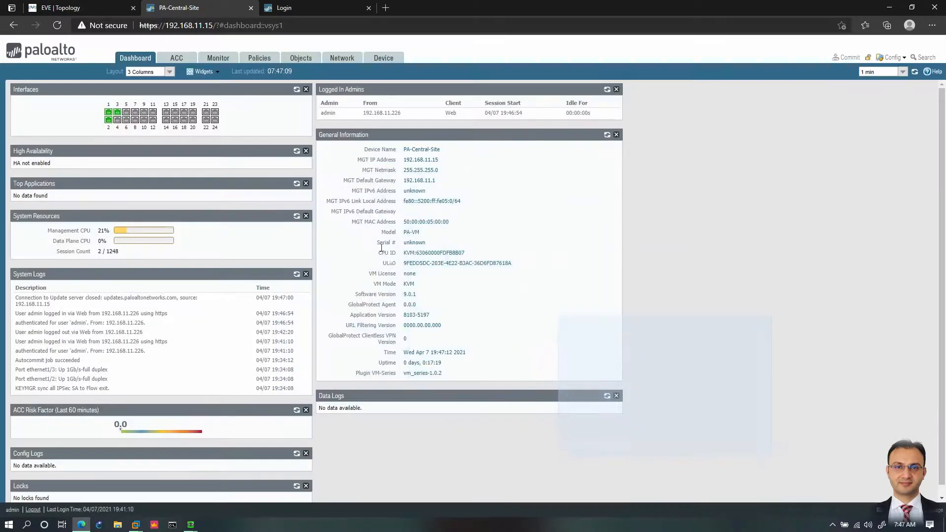
Step: Add an address object named Inside-Subnet with the description "This is my internal network"
click(301, 58)
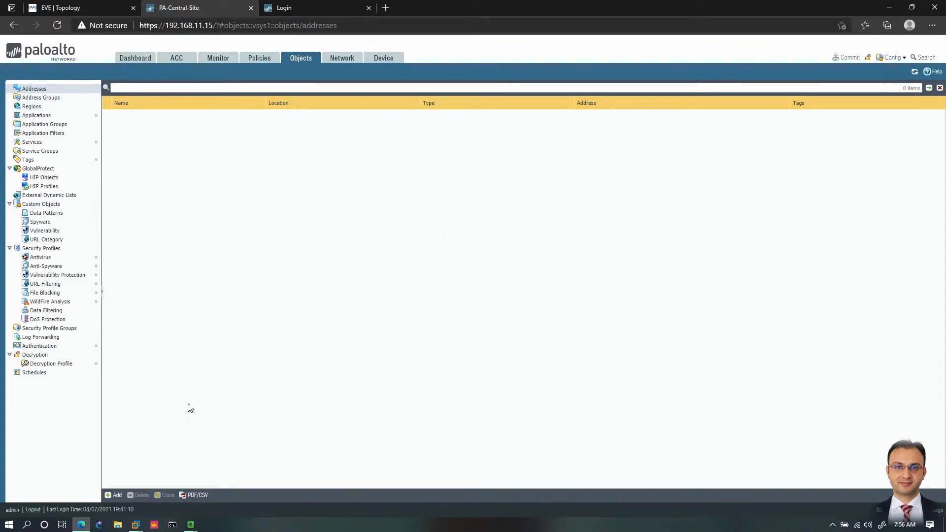
click(116, 497)
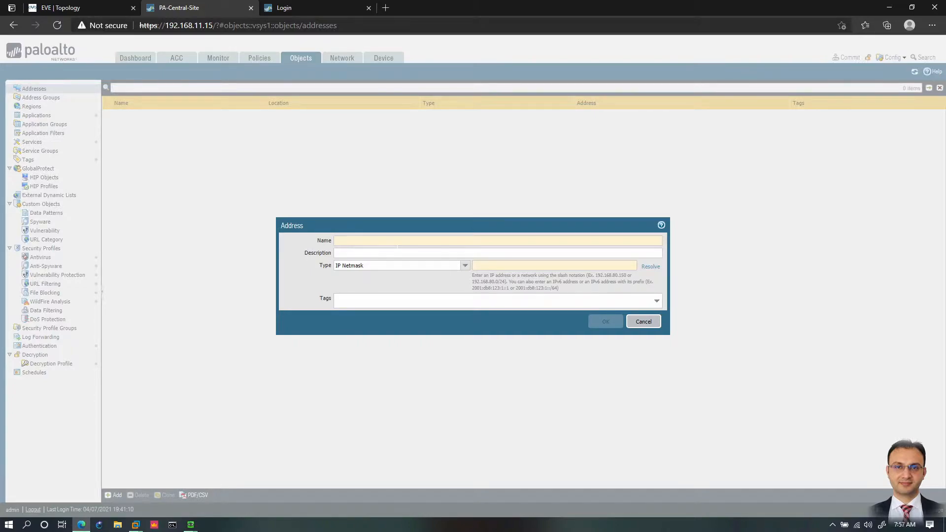
text(Insi)
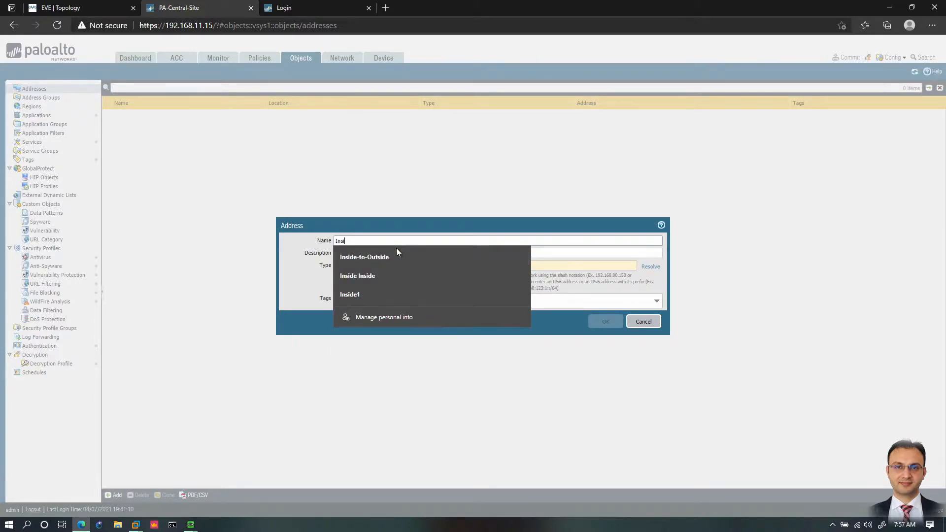
text(de-Subnet)
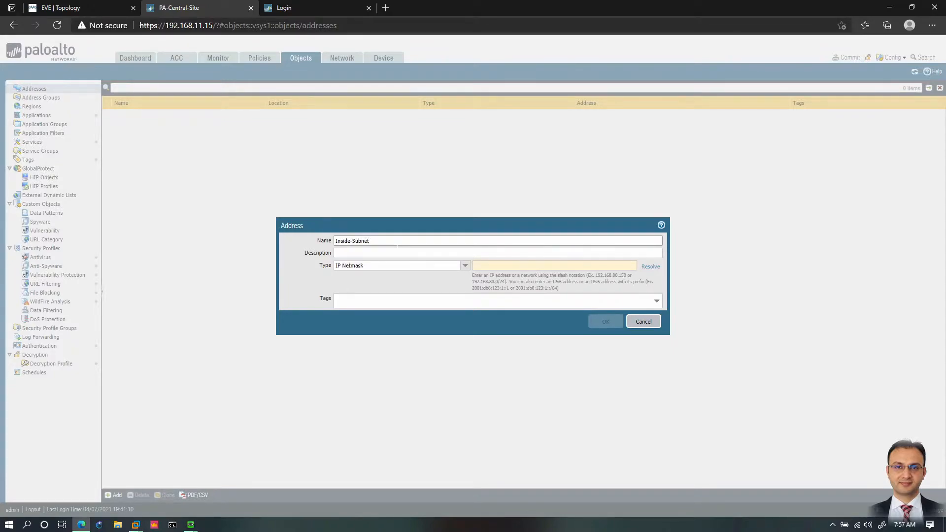
key(Tab)
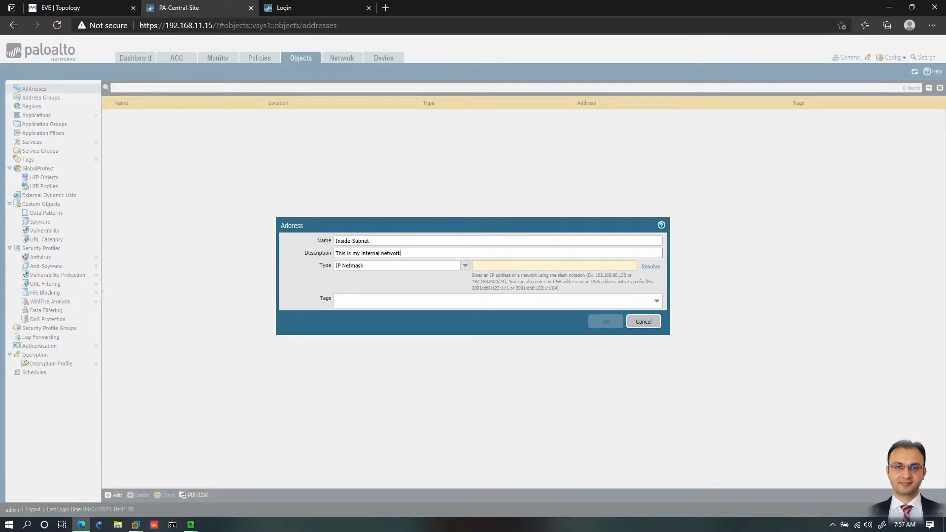
Step: Define Inside-Subnet as IP Netmask 192.168.1.0/24 without tags and save the address object
click(464, 266)
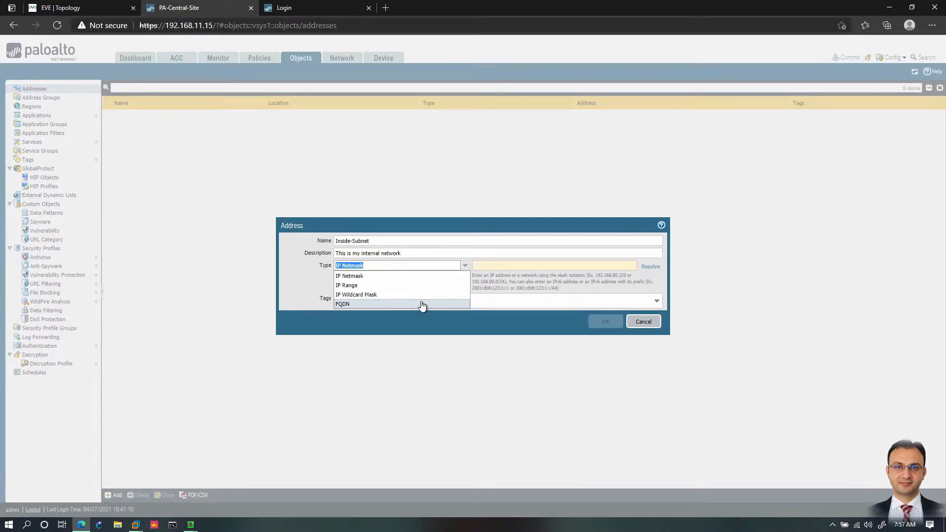
click(378, 277)
click(409, 282)
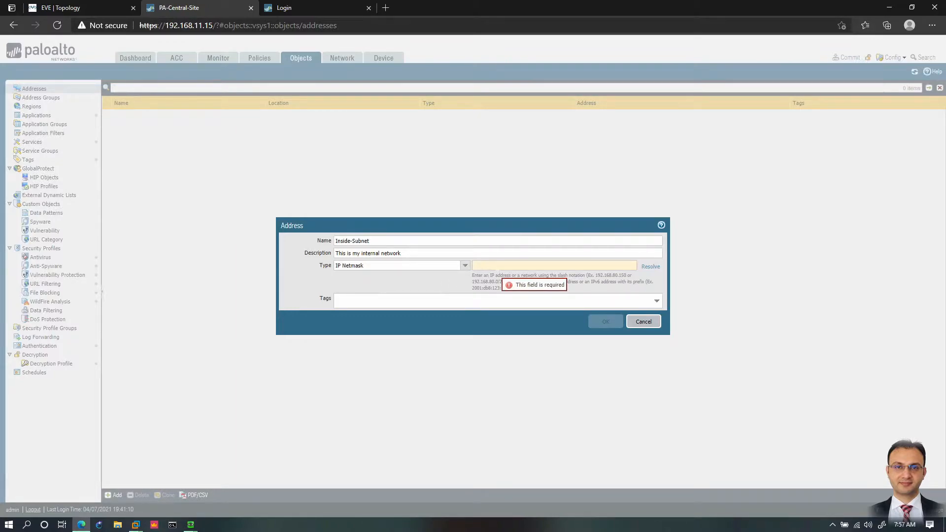
text(192.168.1.0)
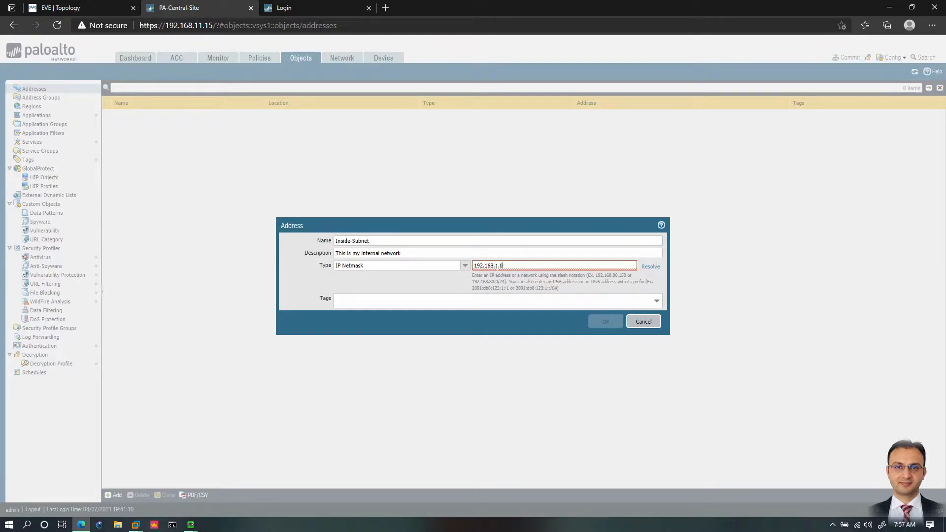
text(/24)
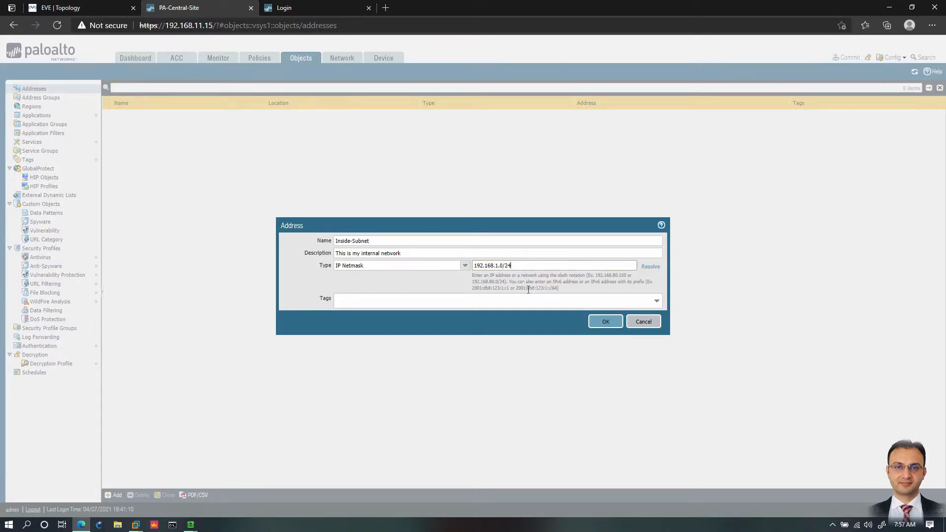
click(647, 306)
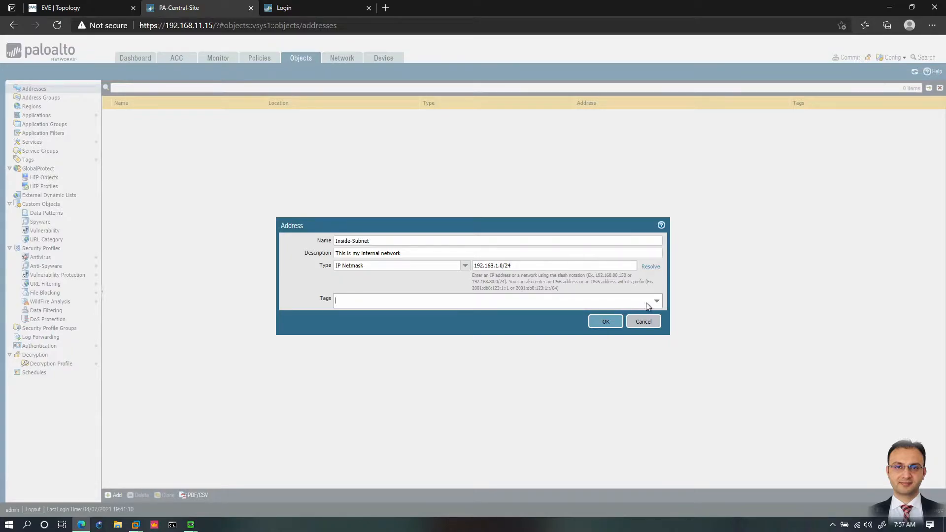
click(607, 324)
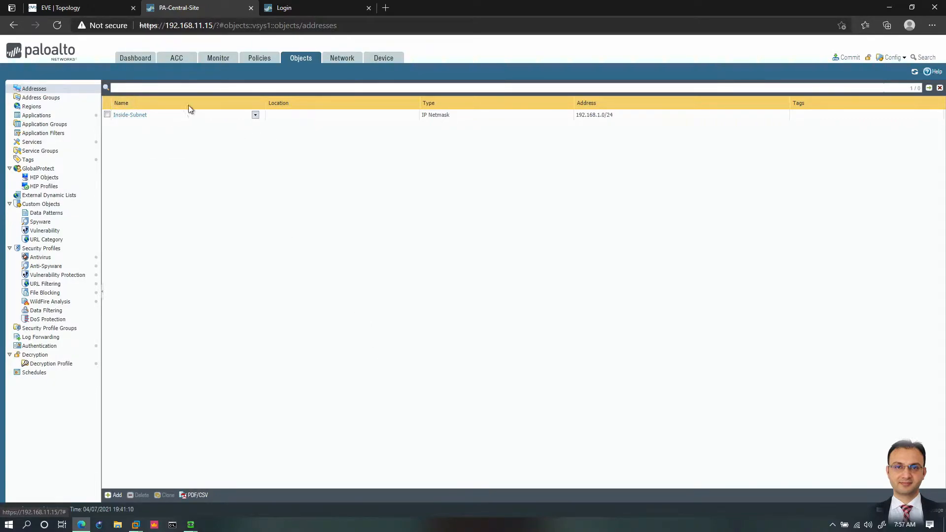
Step: Start a new security policy rule and name it Internet
click(254, 59)
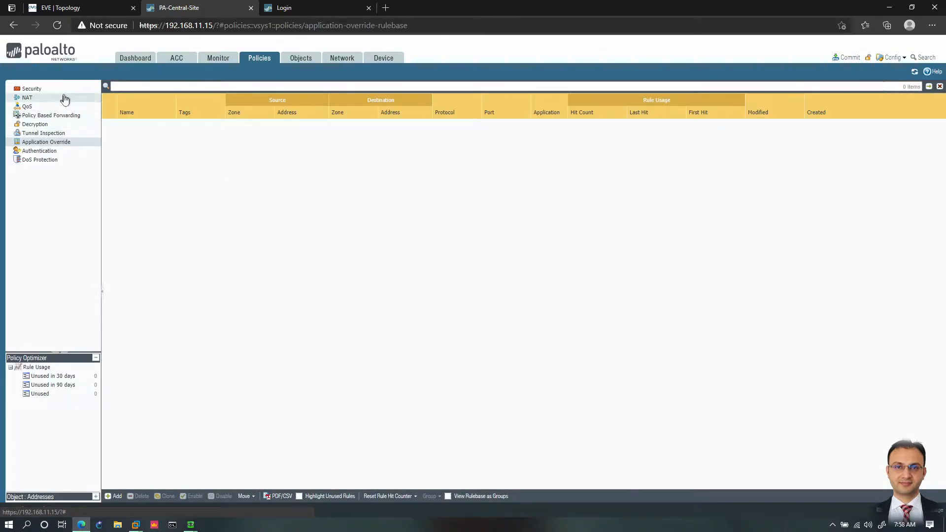
click(34, 90)
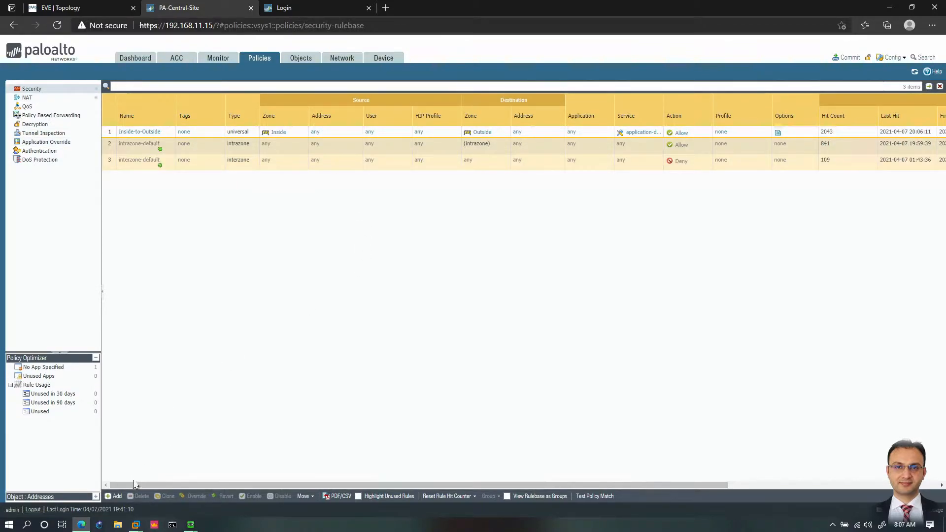
click(118, 498)
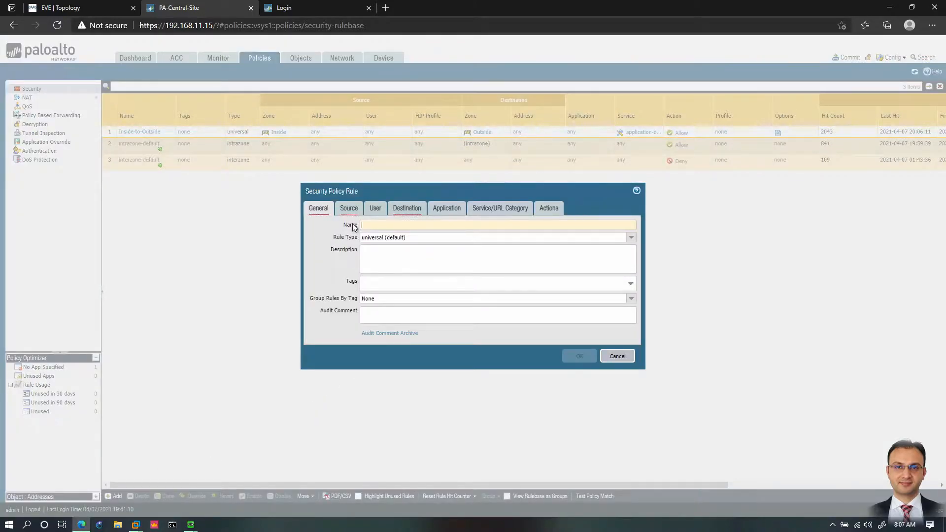
text(Internet)
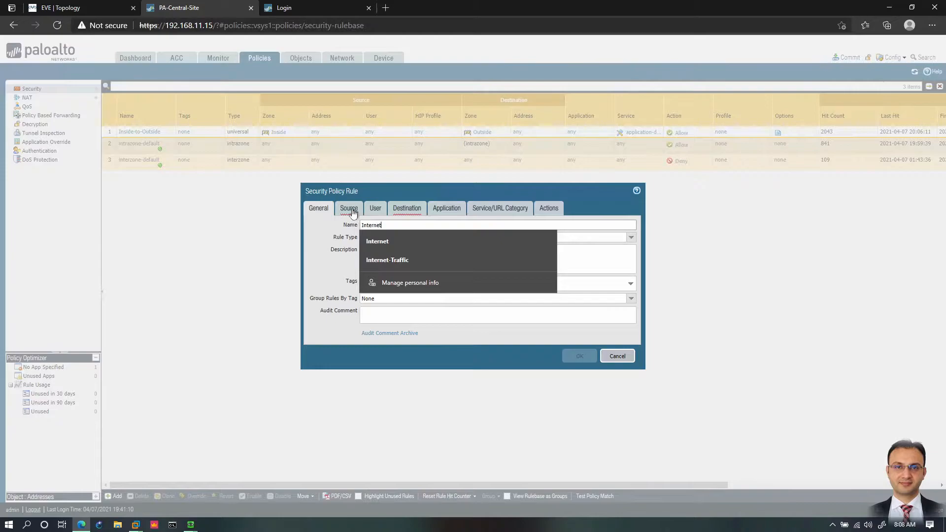
Step: Set the Internet rule's source zone to Inside and its source address to Inside-Subnet
click(349, 208)
click(316, 333)
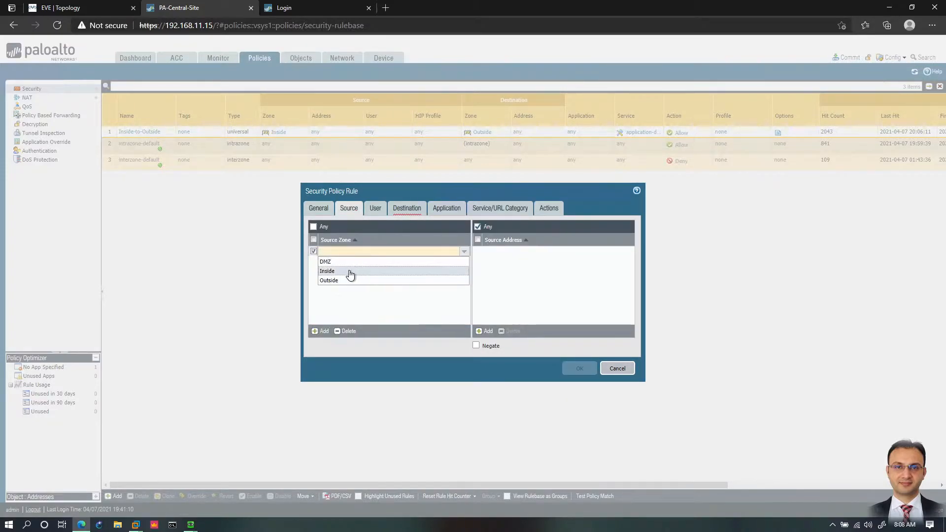
click(348, 273)
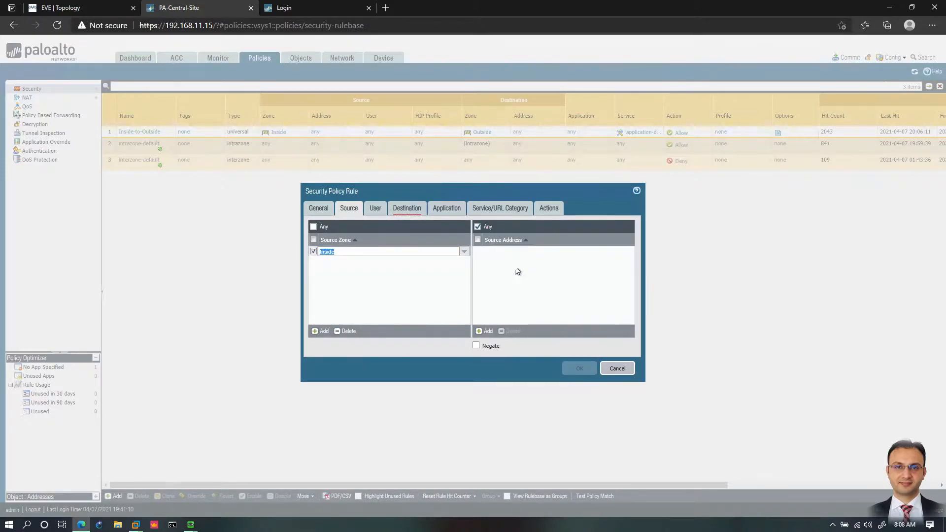
click(491, 331)
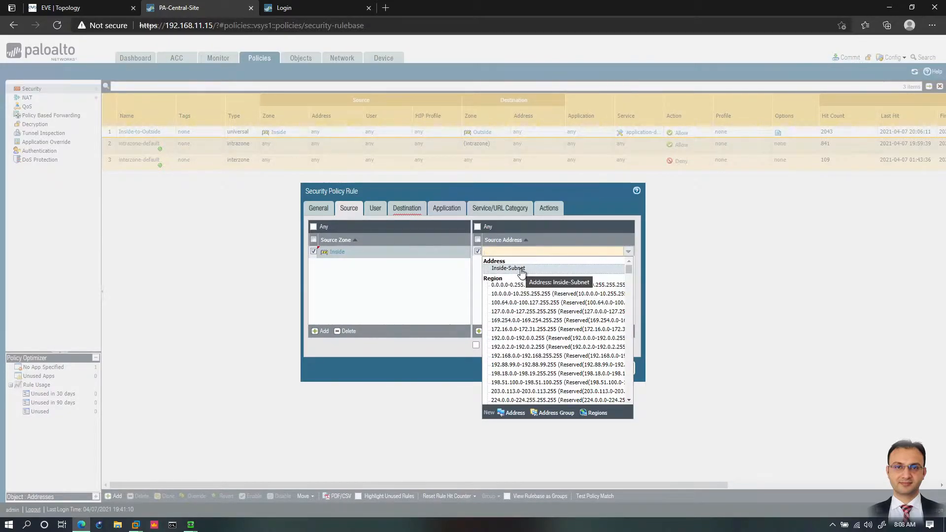
click(524, 269)
click(570, 286)
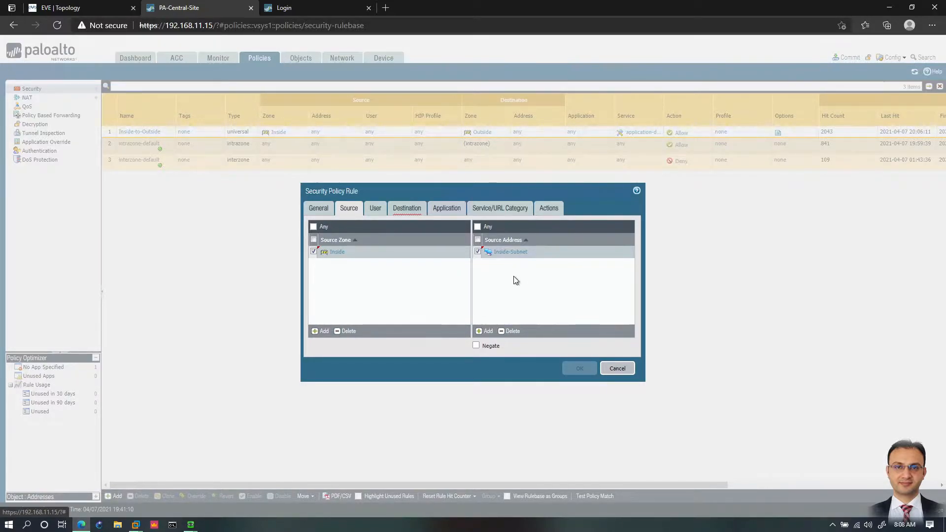
Step: Set the Internet rule's destination zone to Outside, keep the default application, service and action settings, and save the rule
click(407, 208)
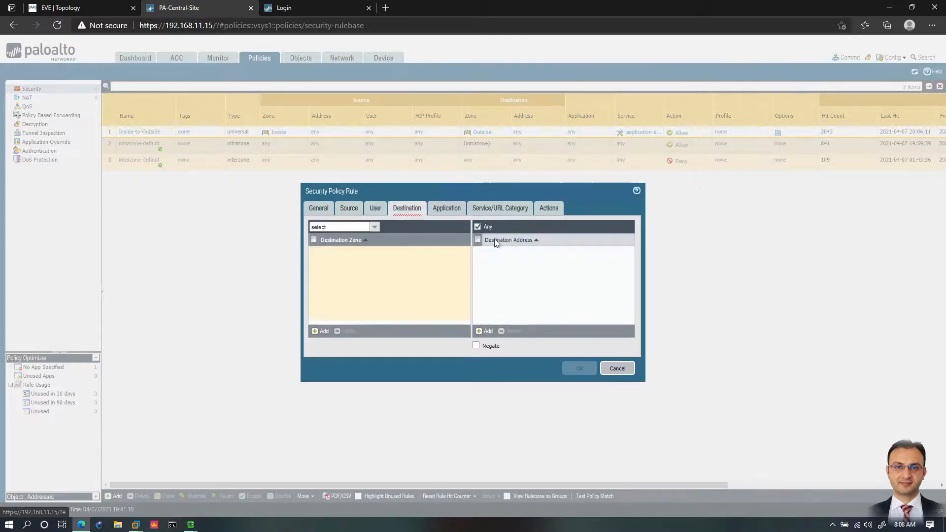
click(321, 331)
click(330, 277)
click(491, 207)
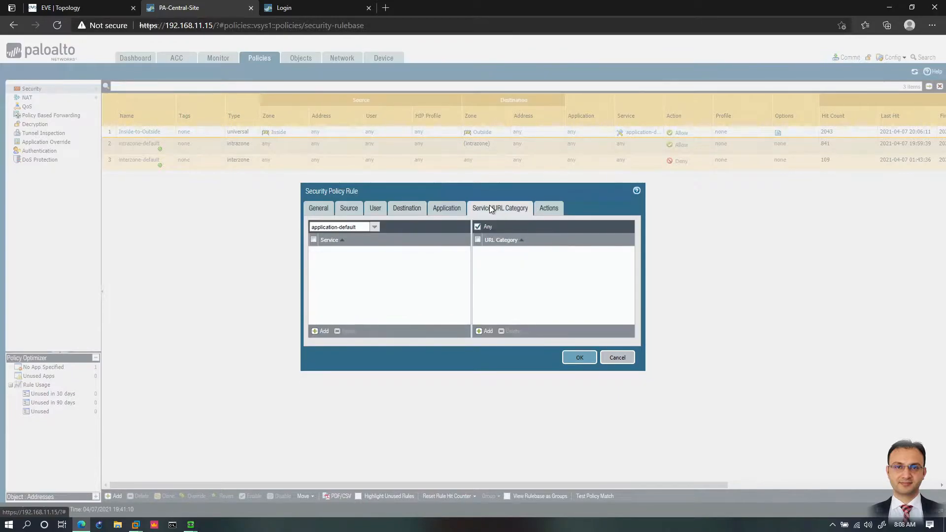
click(439, 209)
click(547, 209)
click(577, 344)
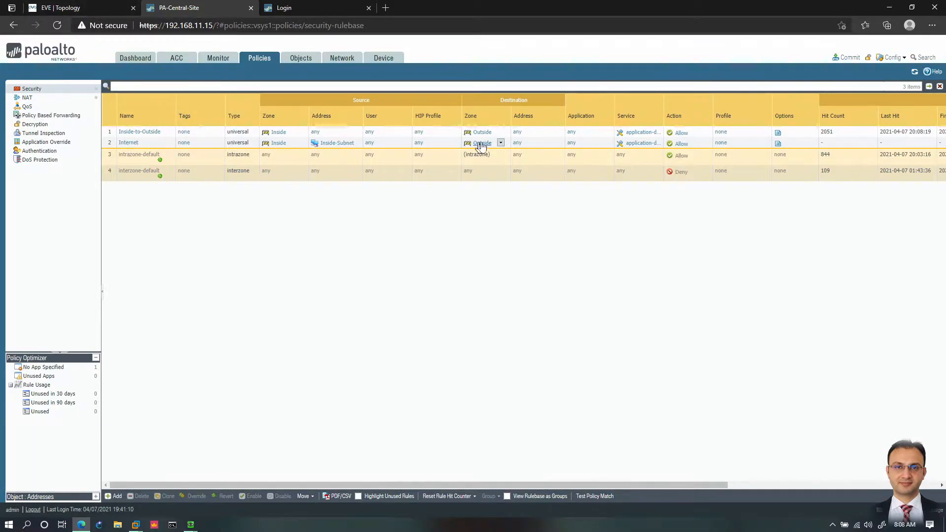
Step: Check the inside network in the EVE topology, return to the firewall and add an address object named C-Band with description "Top Mgmt"
click(90, 8)
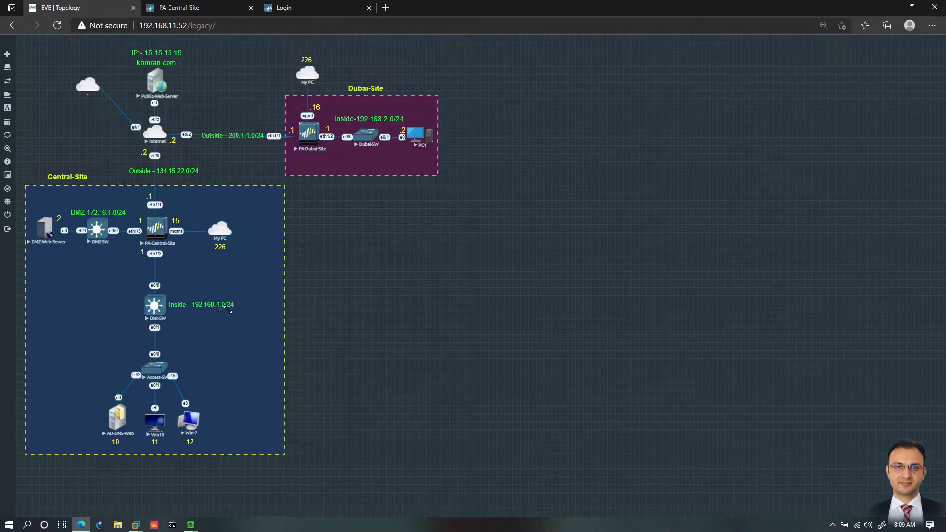
click(210, 9)
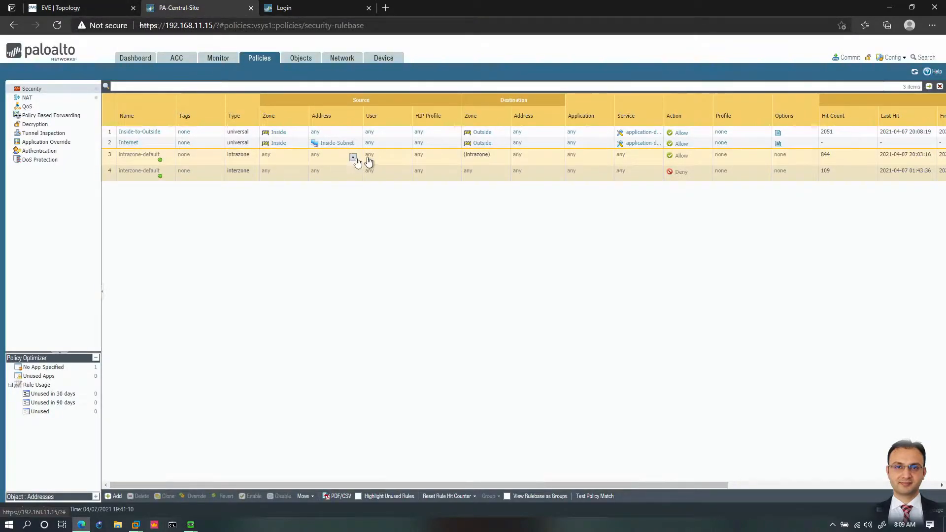
click(297, 58)
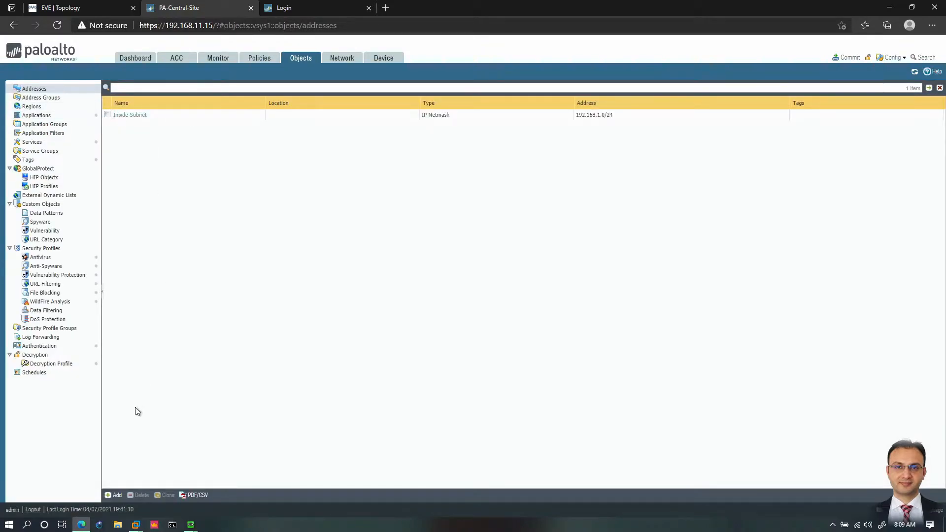
click(115, 495)
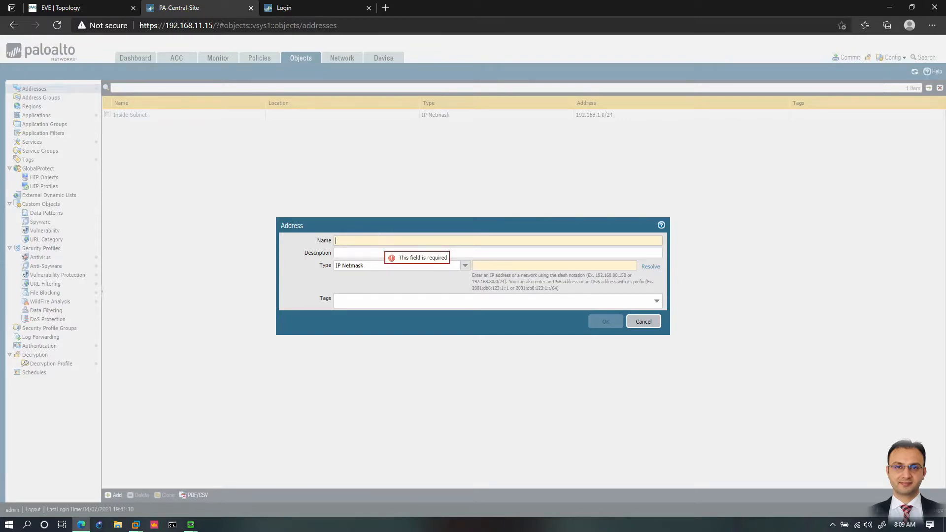
text(C-Band)
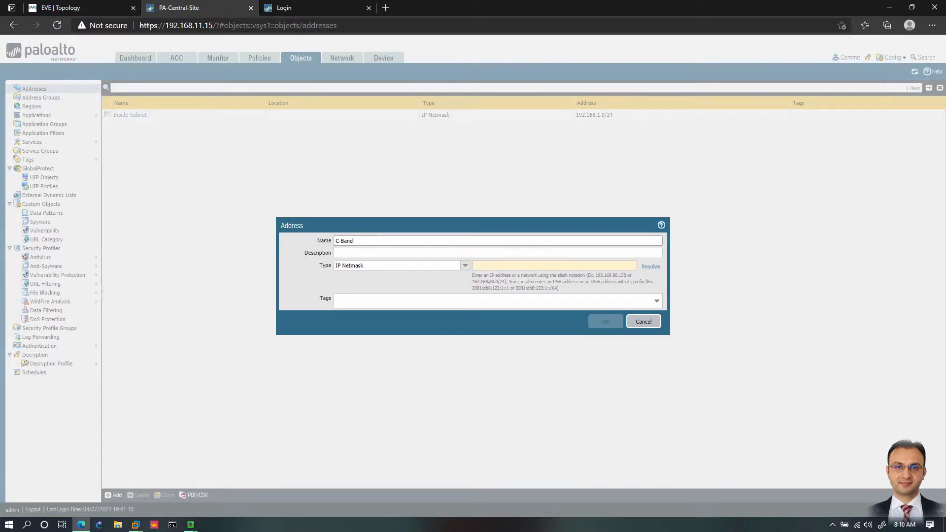
key(Tab)
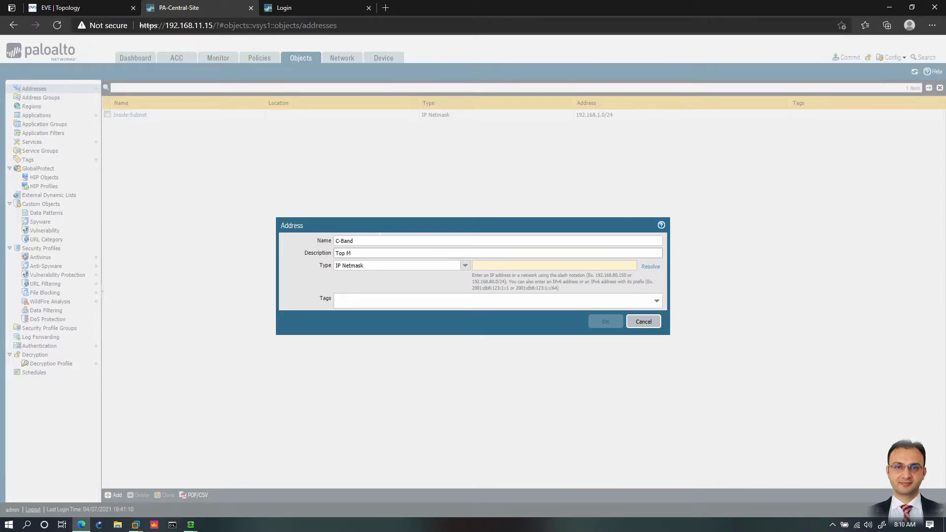
text(Top Mgmt)
Step: Set the C-Band address object's type to IP Range with 192.168.1.50-192.168.1.80 and save it
click(465, 266)
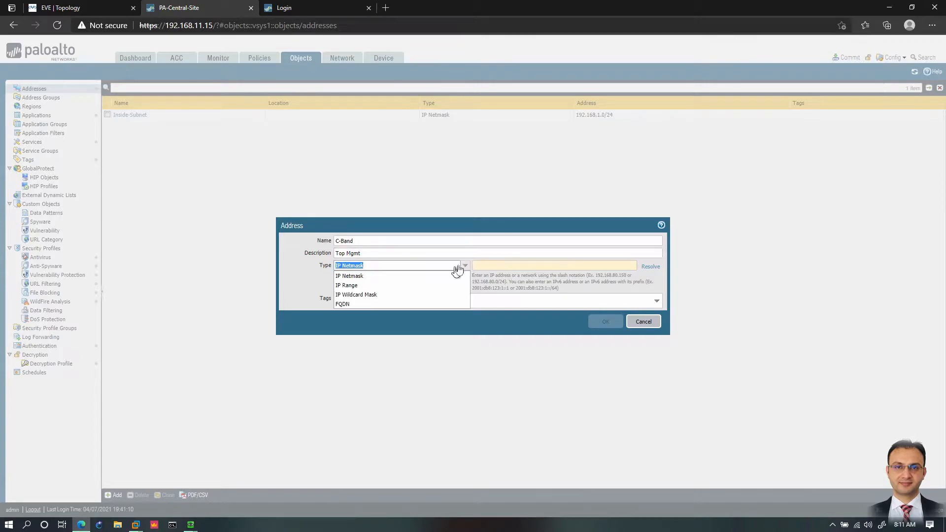
click(356, 286)
click(547, 267)
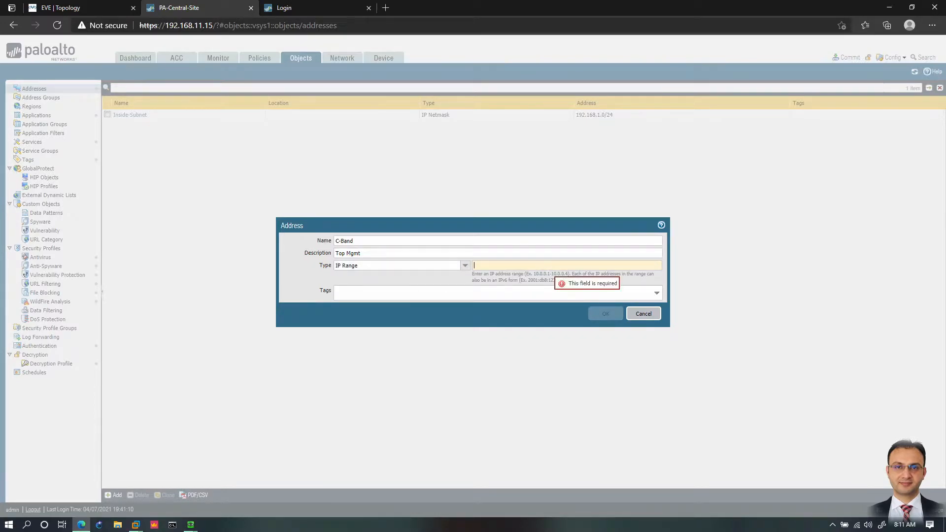
text(19)
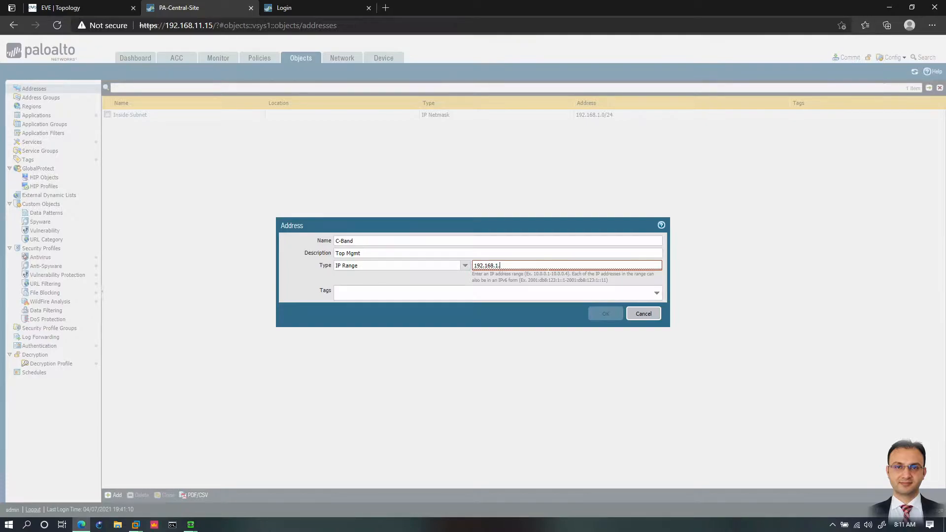
text(2.168.1.80)
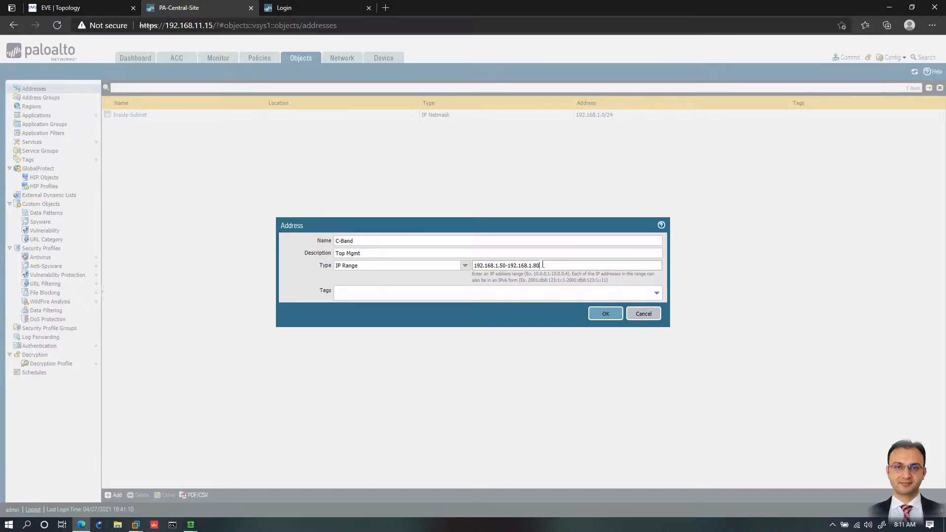
click(606, 315)
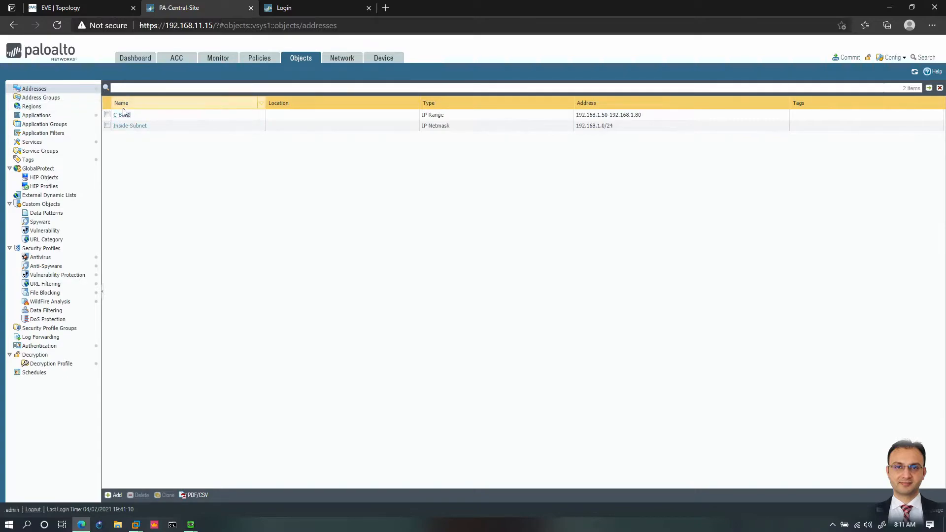
Step: Start a new security policy rule and name it Top M
click(242, 60)
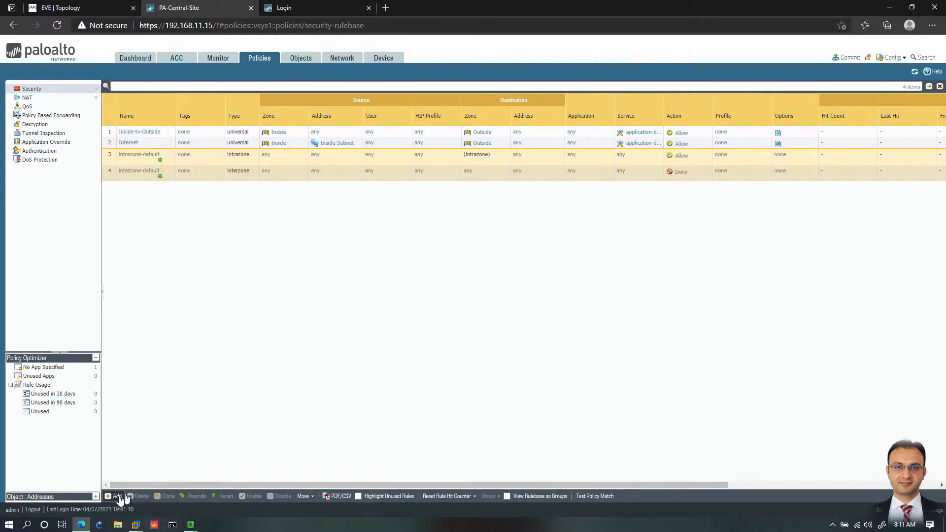
click(115, 496)
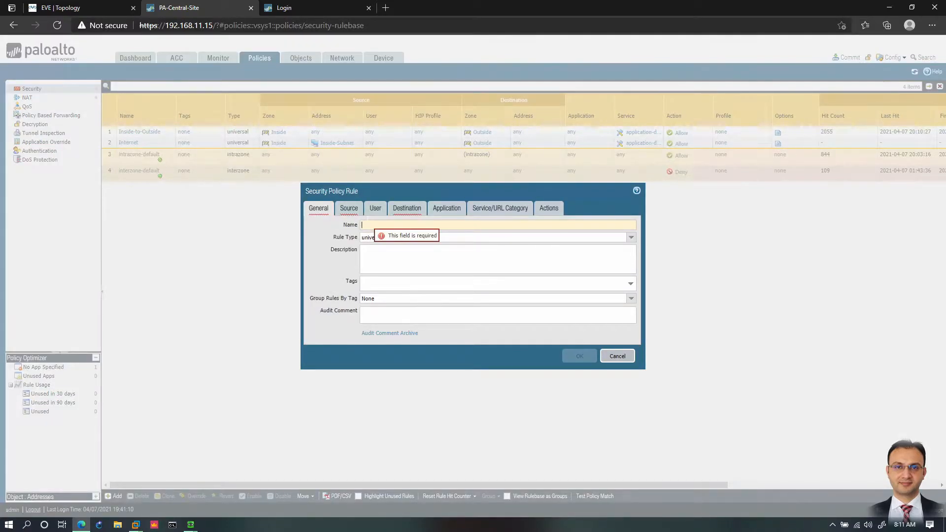
text(Top M)
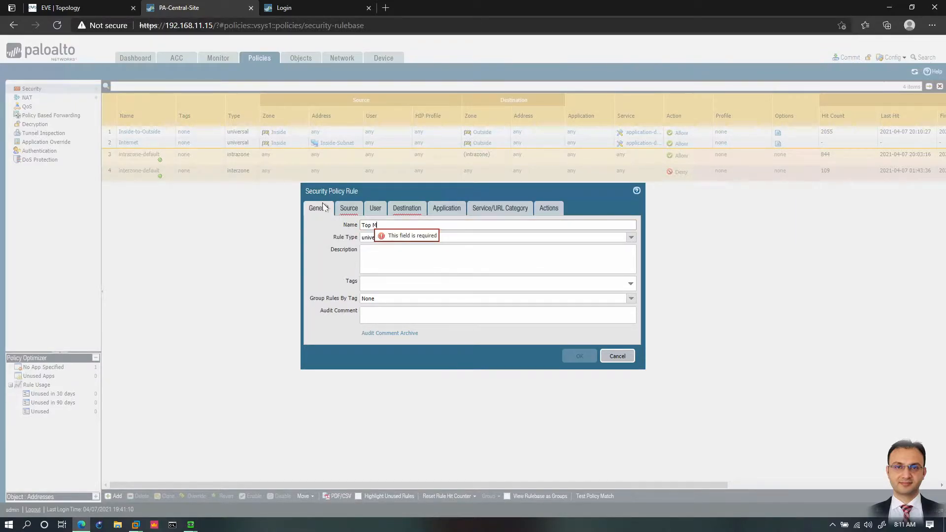
Step: Set the Top M rule's source zone to Inside and its source address to C-Band
click(349, 209)
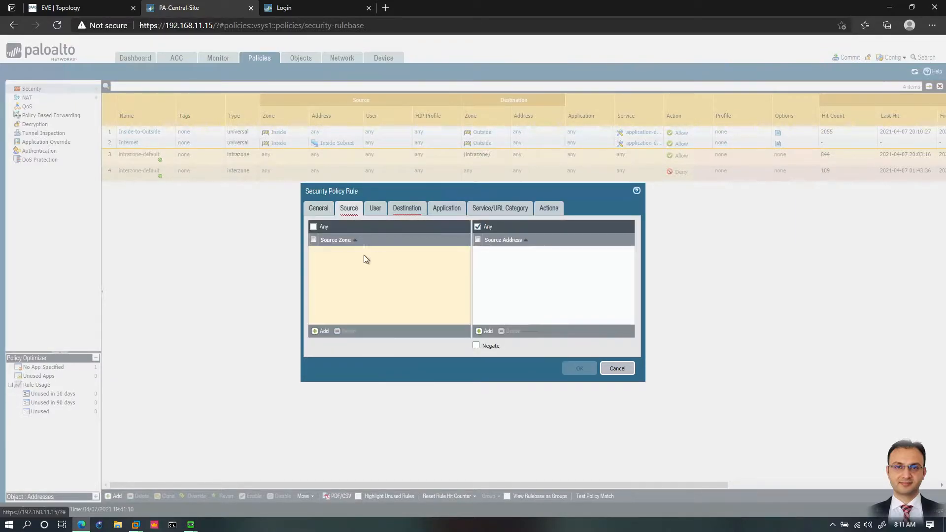
click(321, 331)
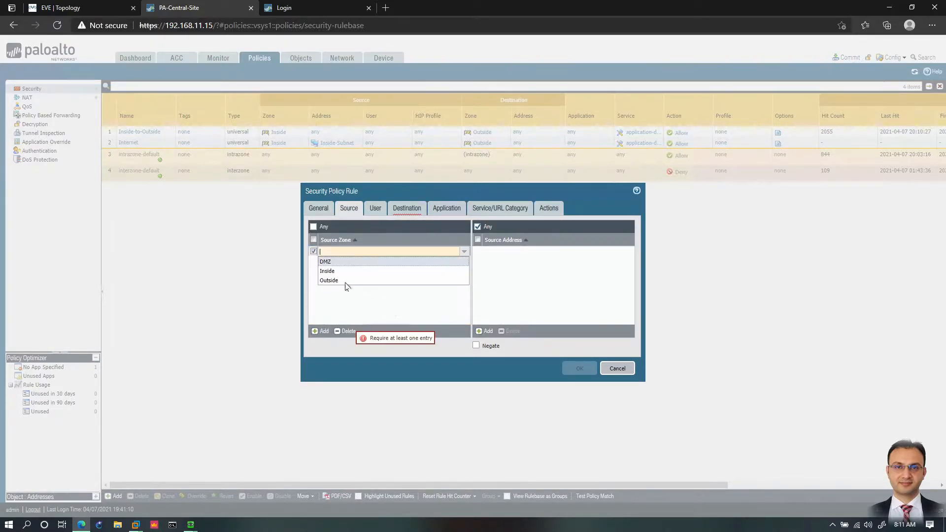
click(330, 271)
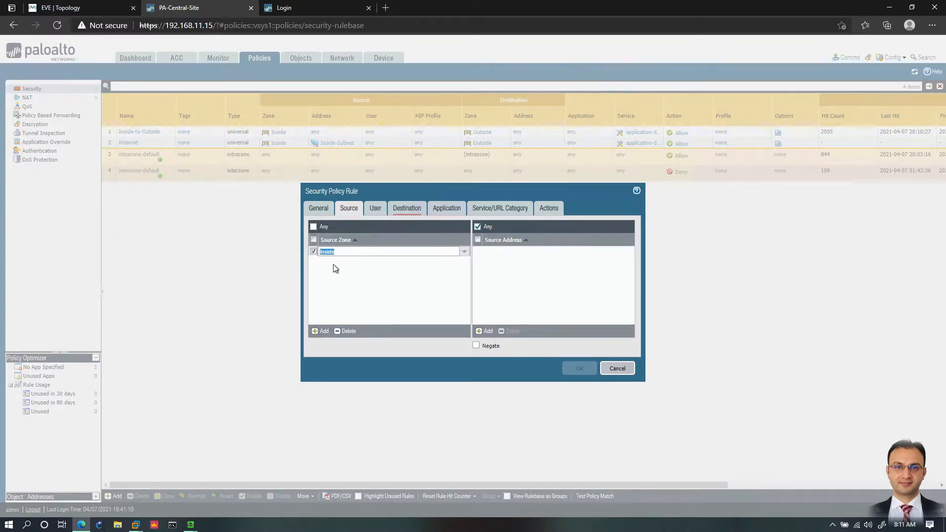
click(479, 331)
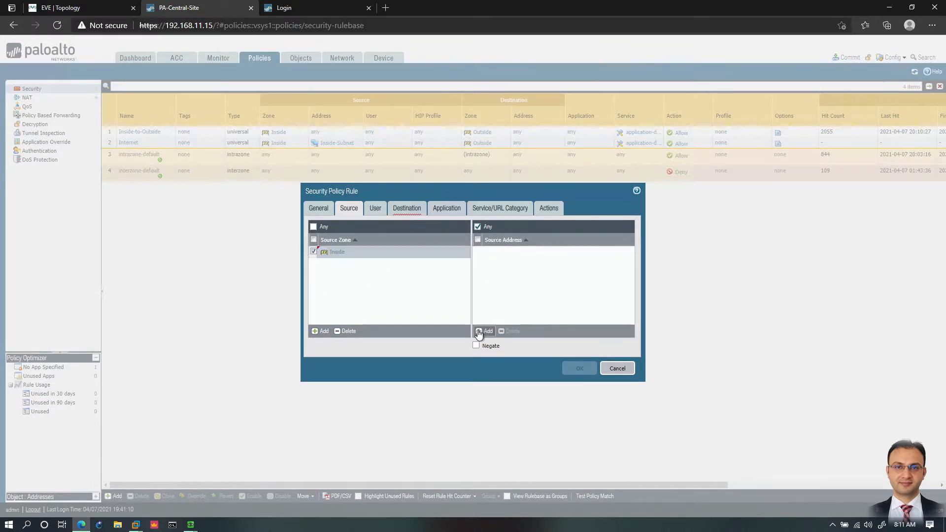
click(500, 269)
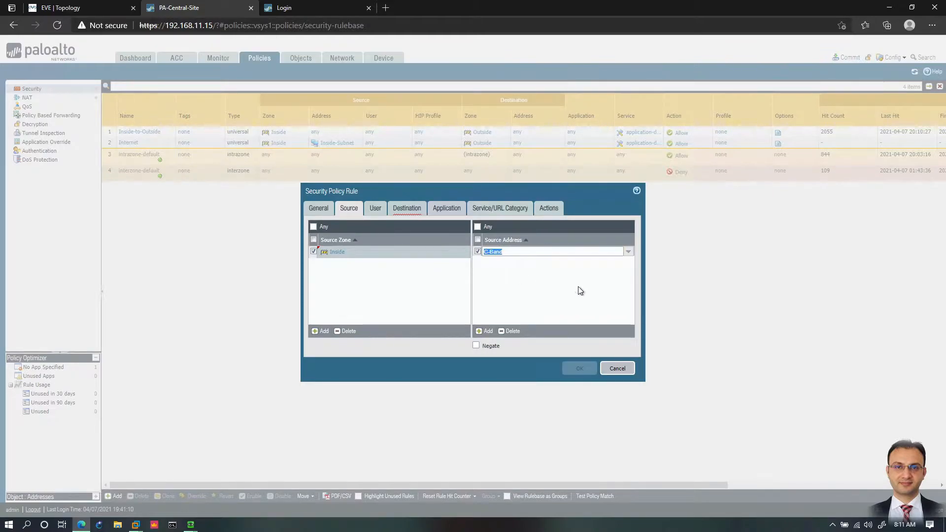
Step: Set the Top M rule's destination zone to Outside and save the rule
click(407, 208)
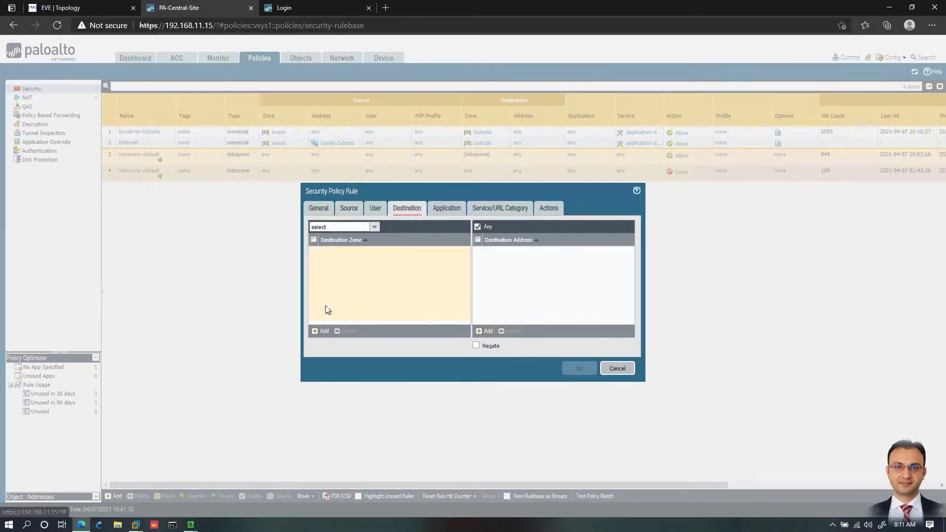
click(321, 331)
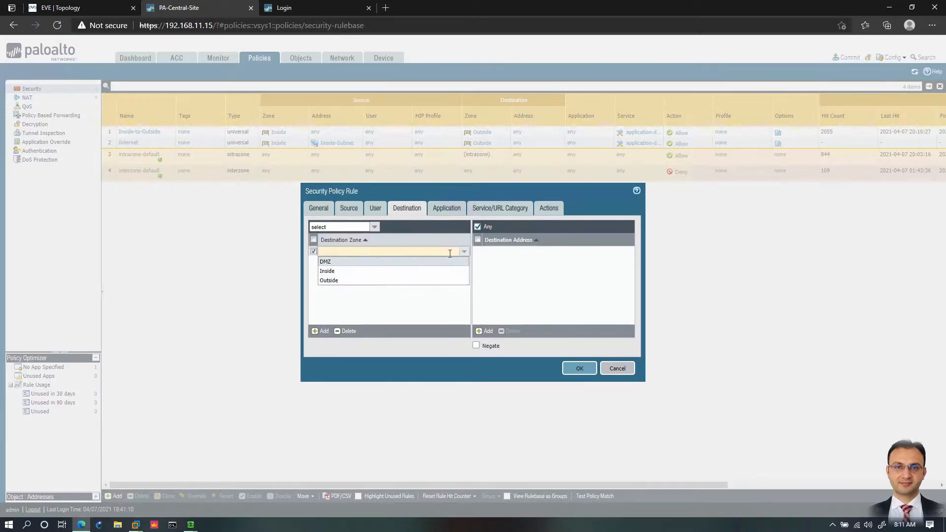
click(338, 284)
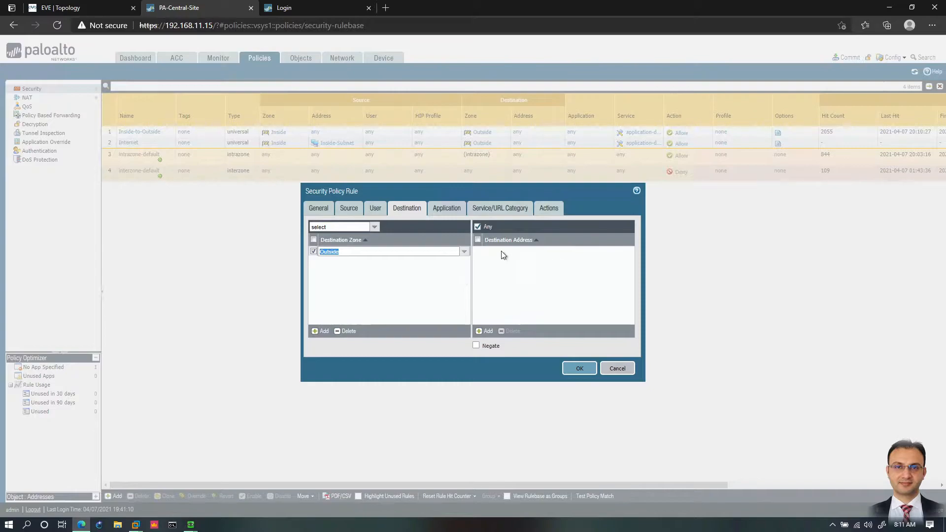
click(580, 372)
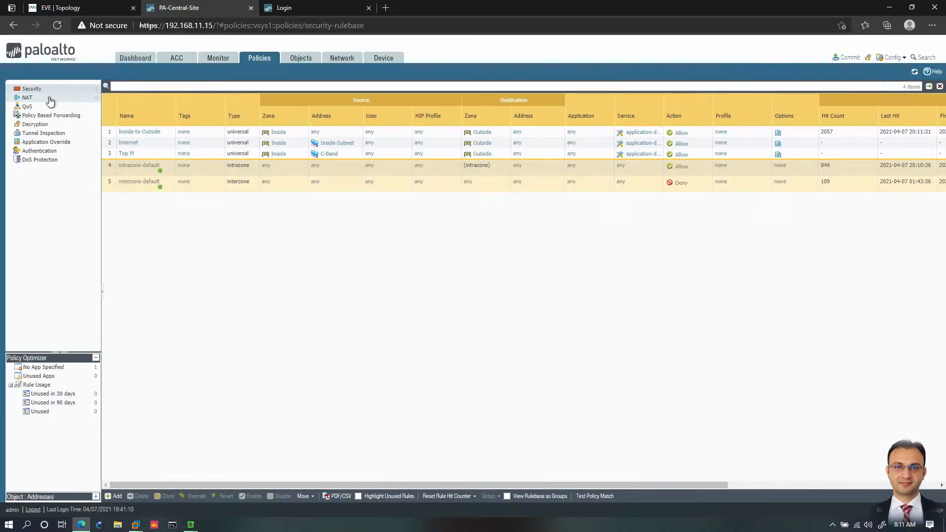
Step: Return to the address objects and start a new one named Aggregate-Subnets
click(298, 62)
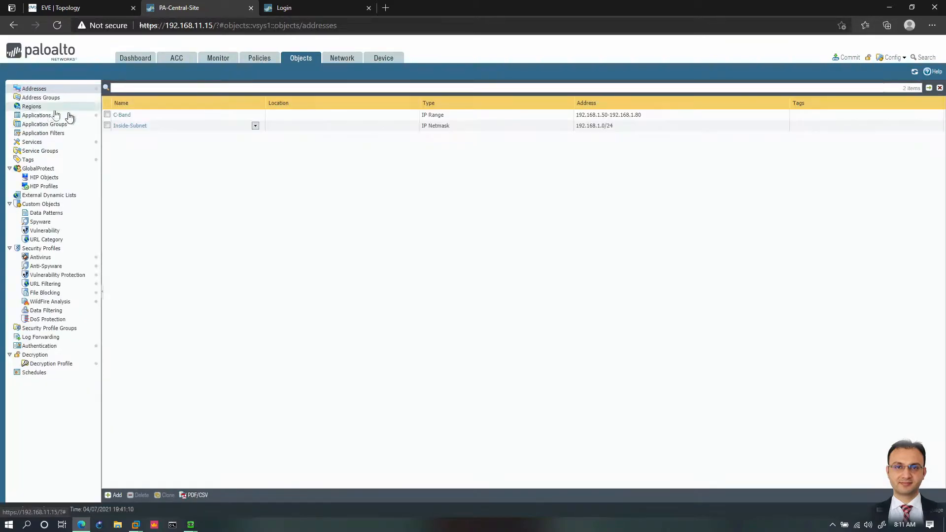
click(116, 495)
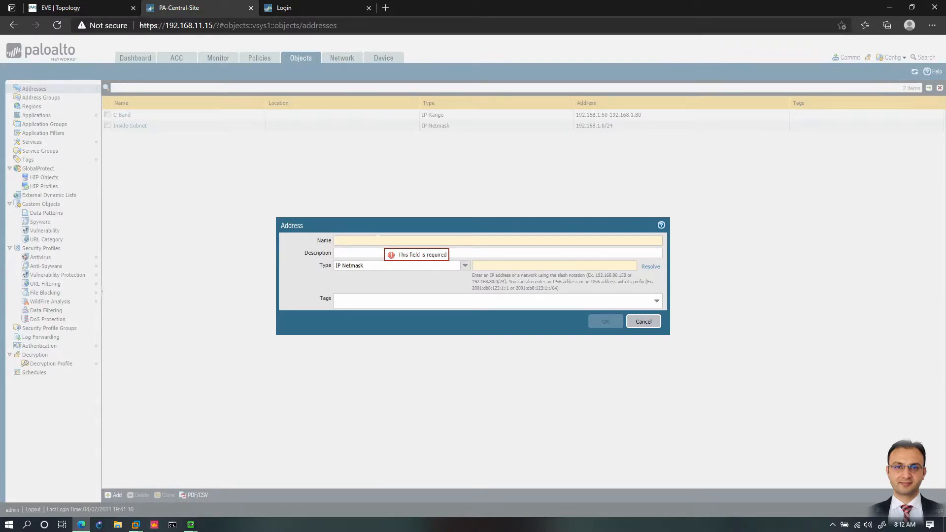
text(Coup)
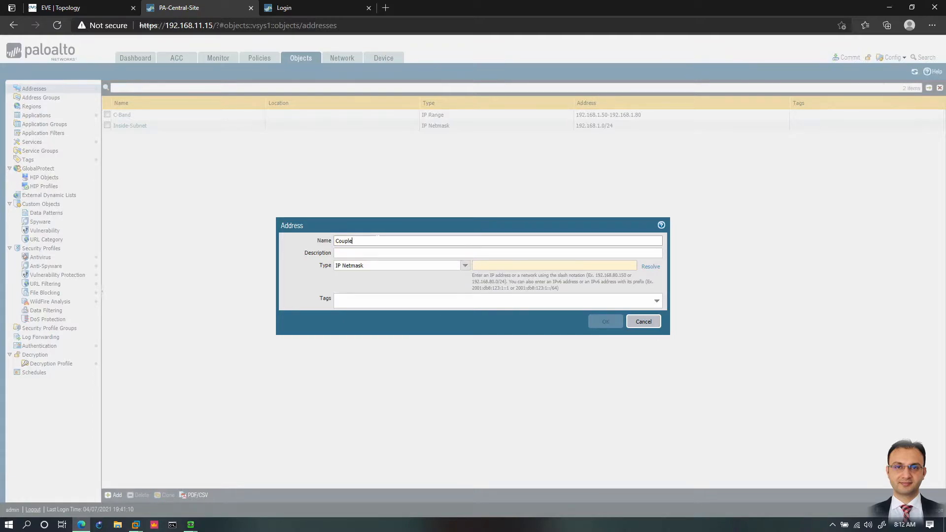
text(le)
key(ctrl+a)
text(Aggregate-Subnets)
key(Tab)
key(Tab)
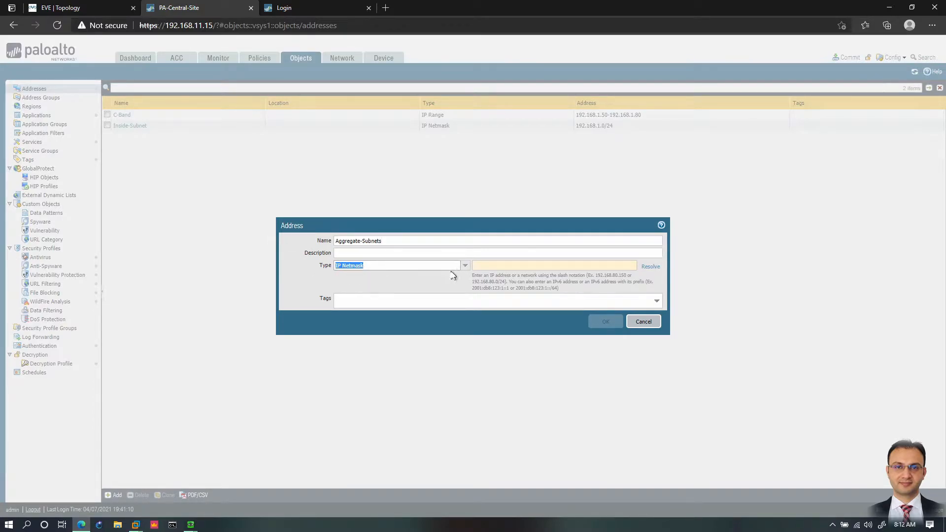
Step: Set the Aggregate-Subnets object's type to IP Wildcard Mask with 192.168.0.0/0.0.255.255 and save it
click(465, 266)
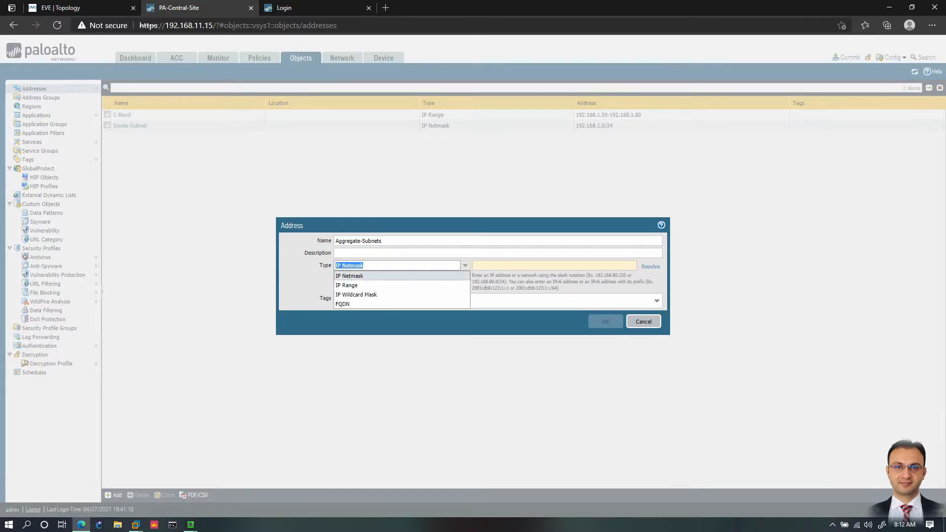
click(359, 295)
click(510, 269)
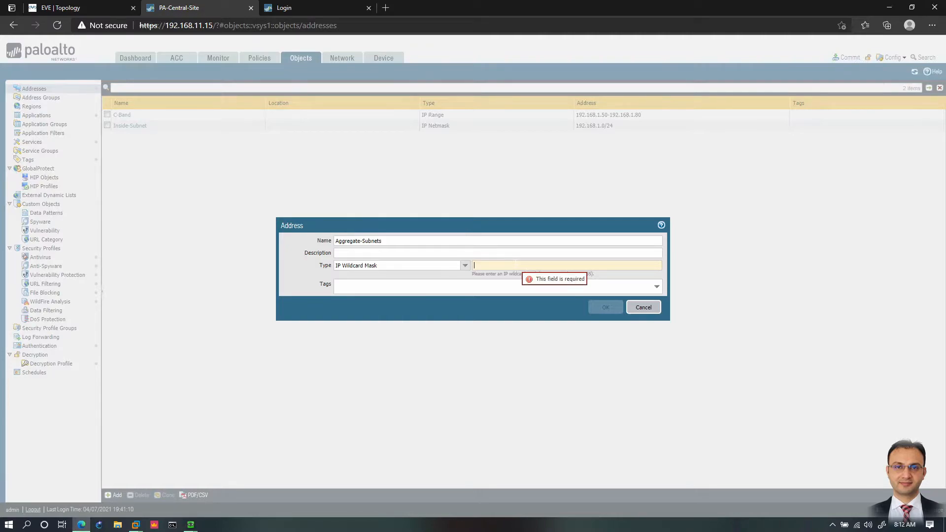
drag(518, 274, 584, 274)
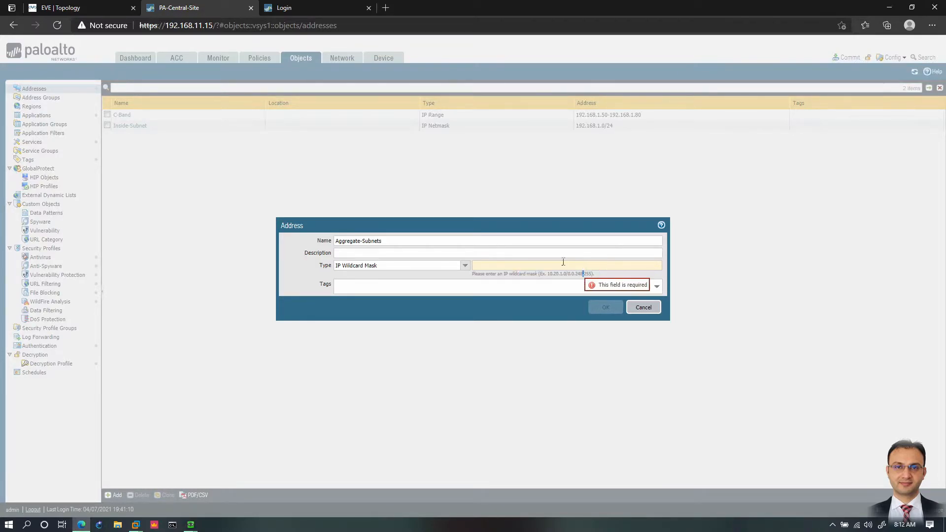
text(192.168.0.0/0.0.255.255)
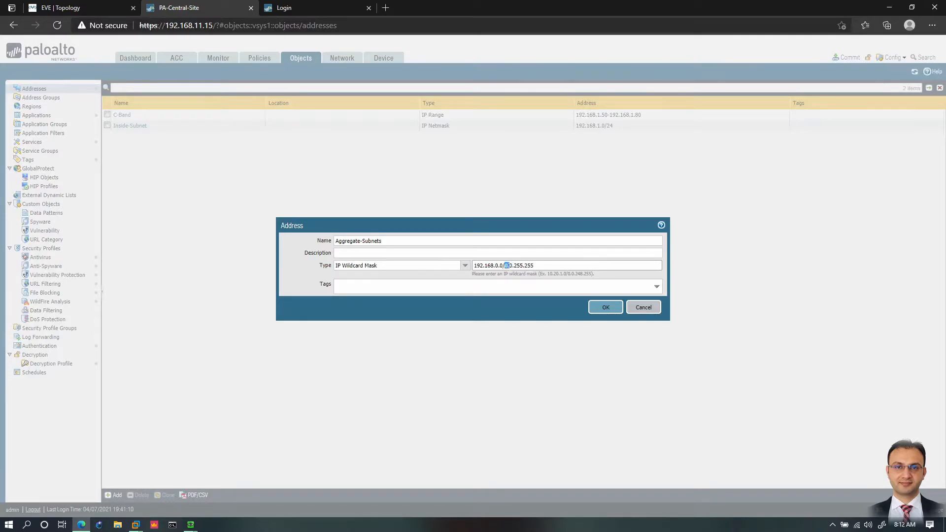
drag(485, 266, 480, 266)
click(515, 266)
click(517, 266)
click(606, 308)
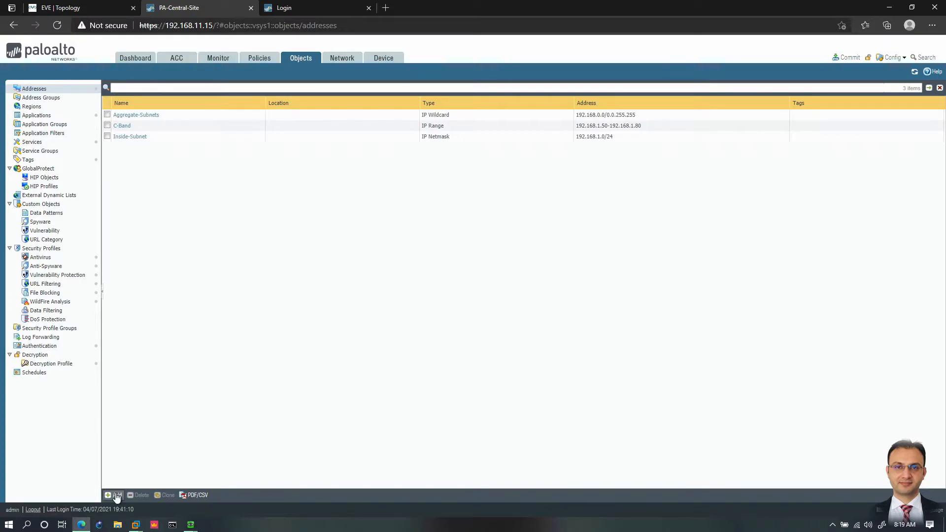
Step: Try to add an FQDN address object named Facebook for facebook.com, resolve the domain name, and discard the object
click(114, 495)
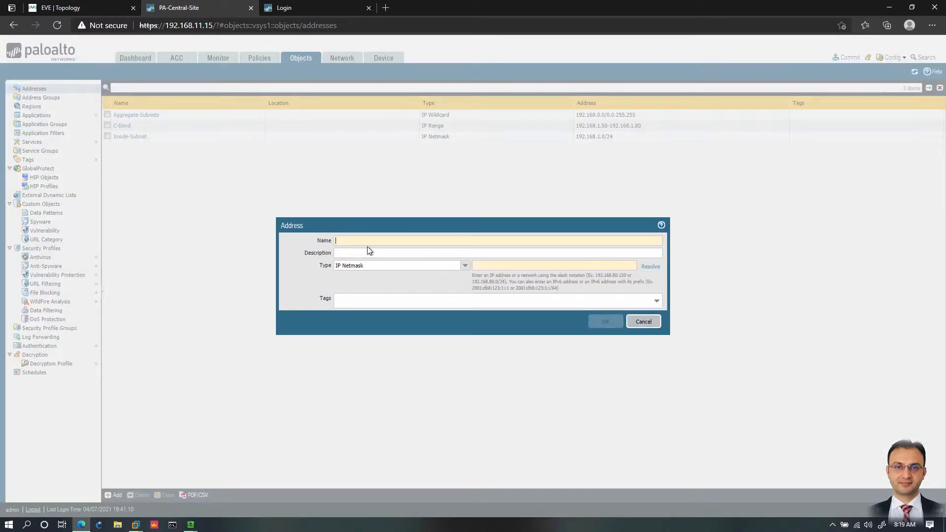
text(Facebook)
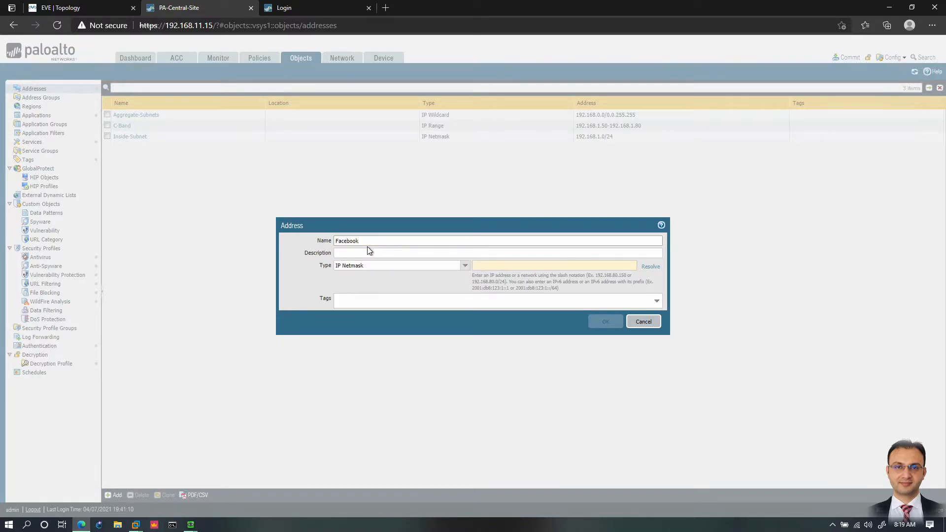
click(464, 265)
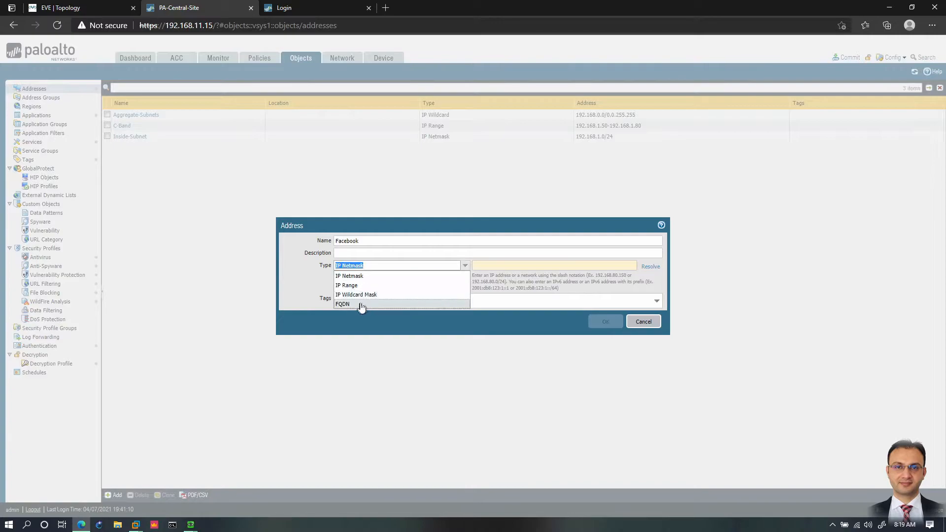
click(358, 304)
click(508, 266)
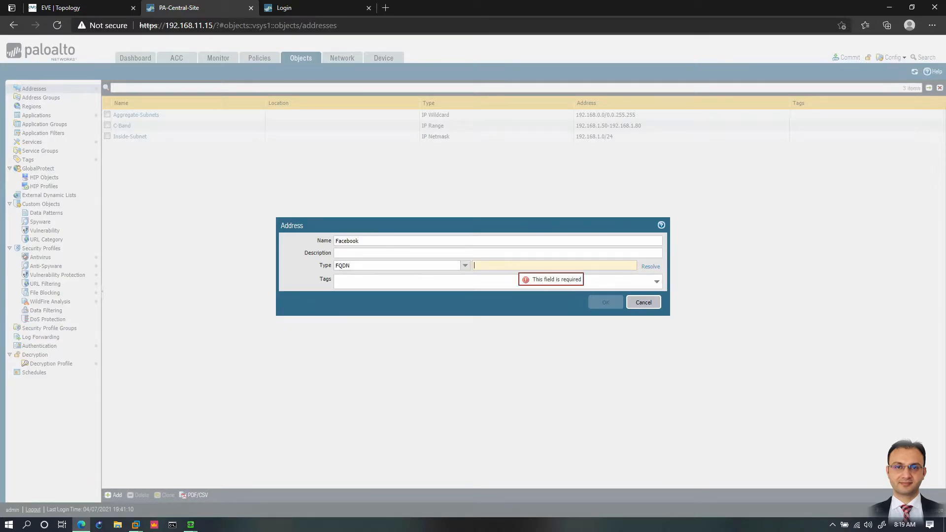
text(face)
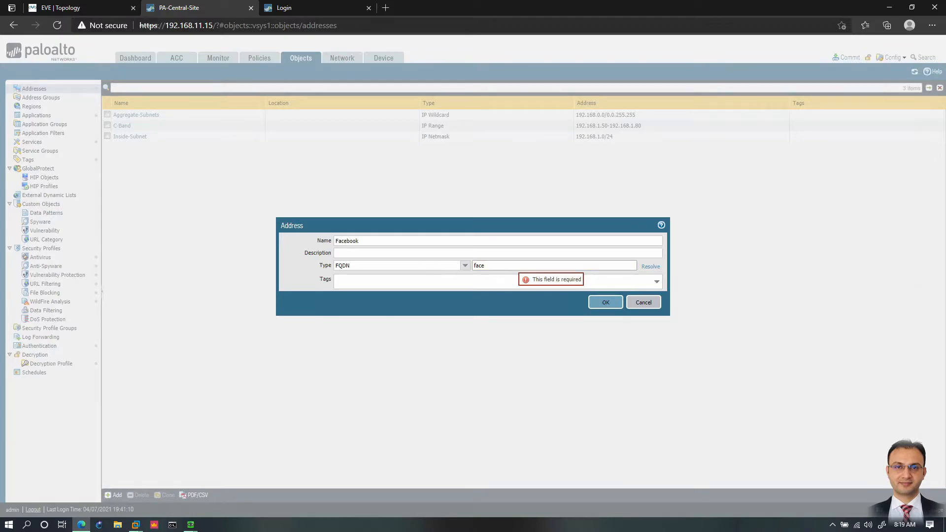
text(boo,c)
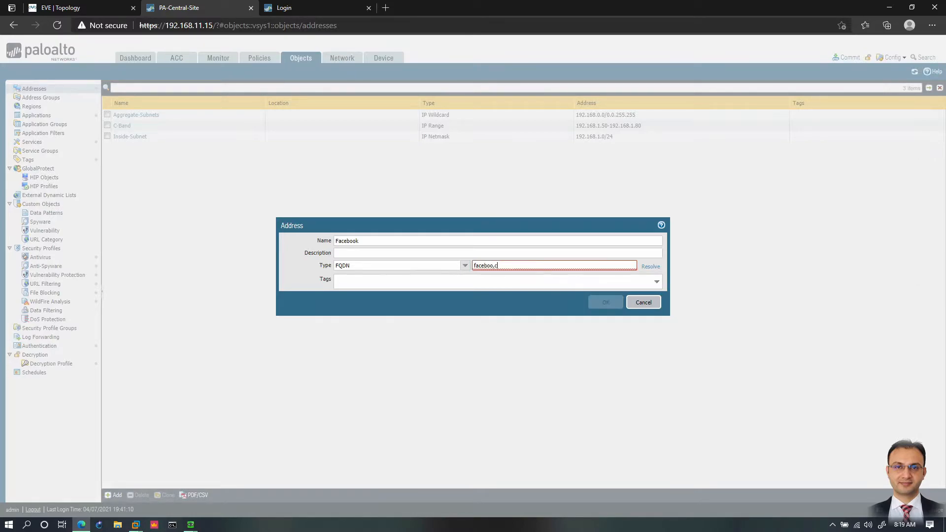
key(BackSpace)
key(BackSpace)
text(k.com)
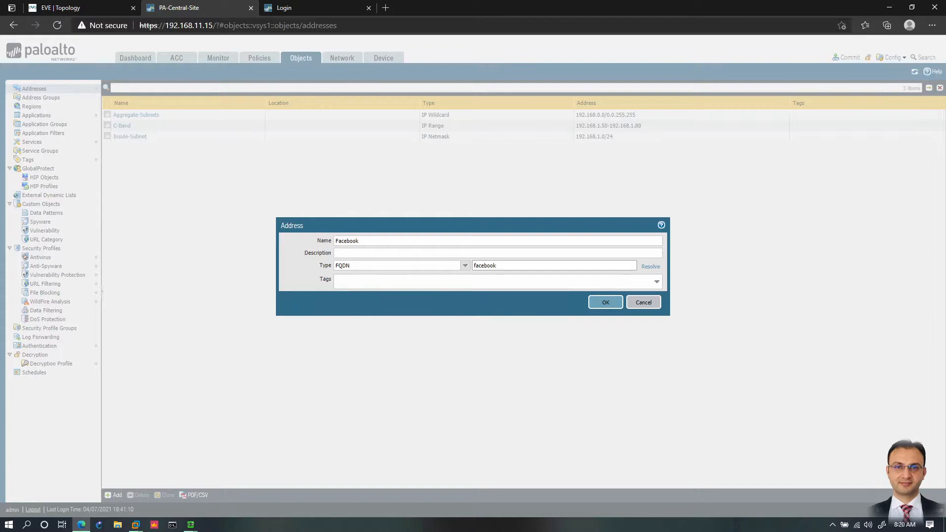
click(652, 266)
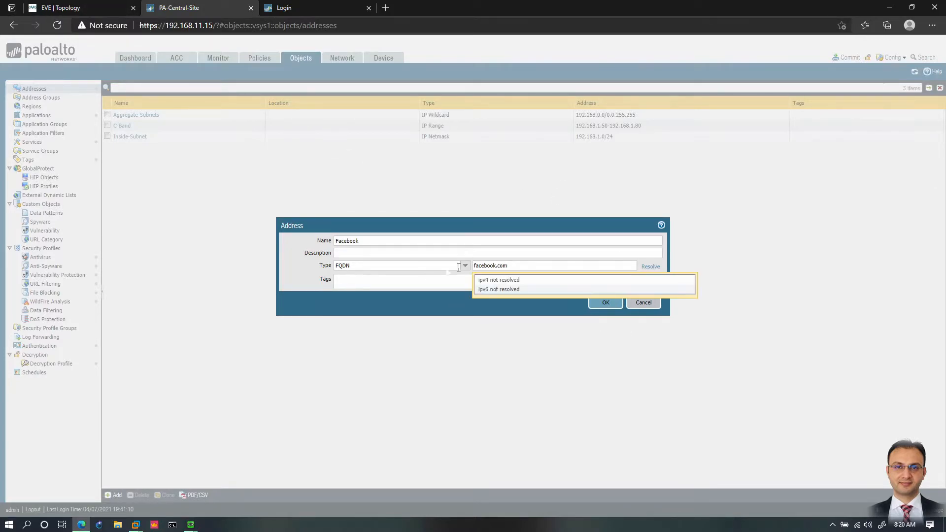
click(642, 303)
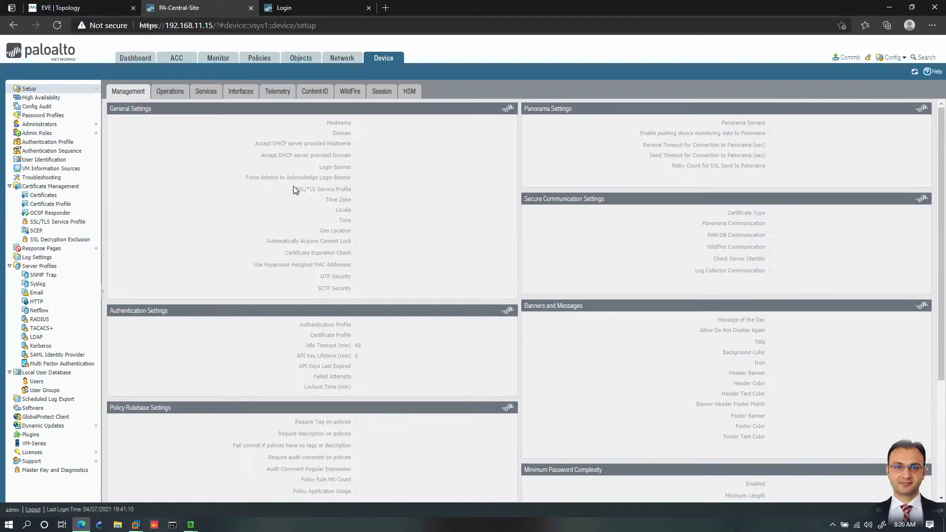
Step: In the device services settings, set the primary DNS server to 91.218.160.3 and the secondary to 8.8.8.8, and save
click(206, 92)
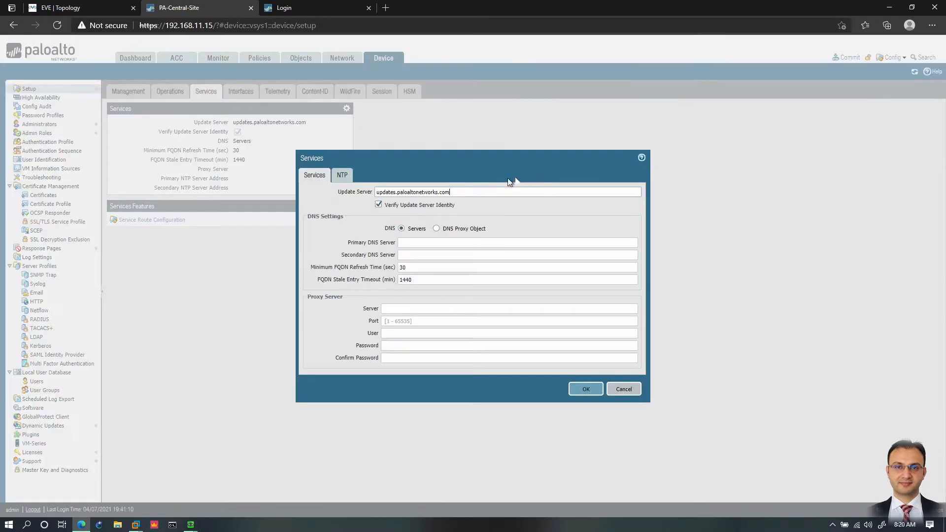
click(420, 242)
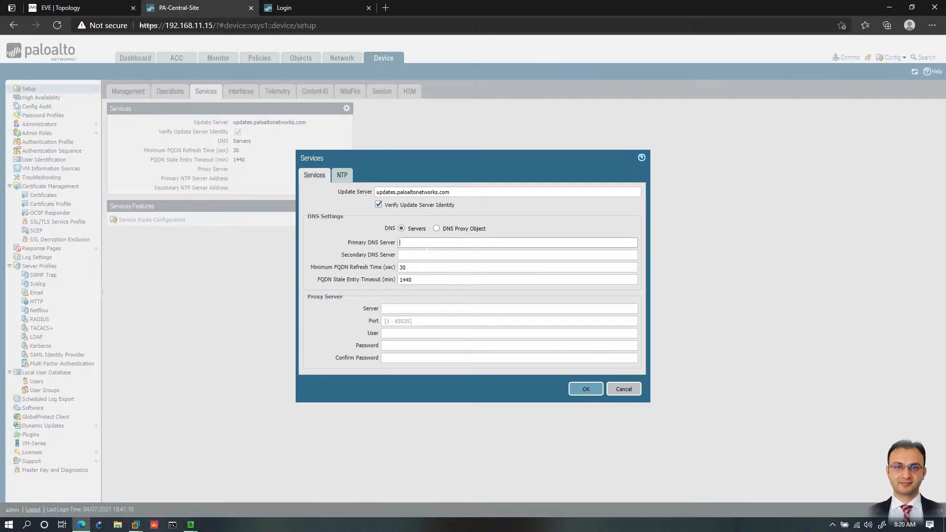
text(91.218.160)
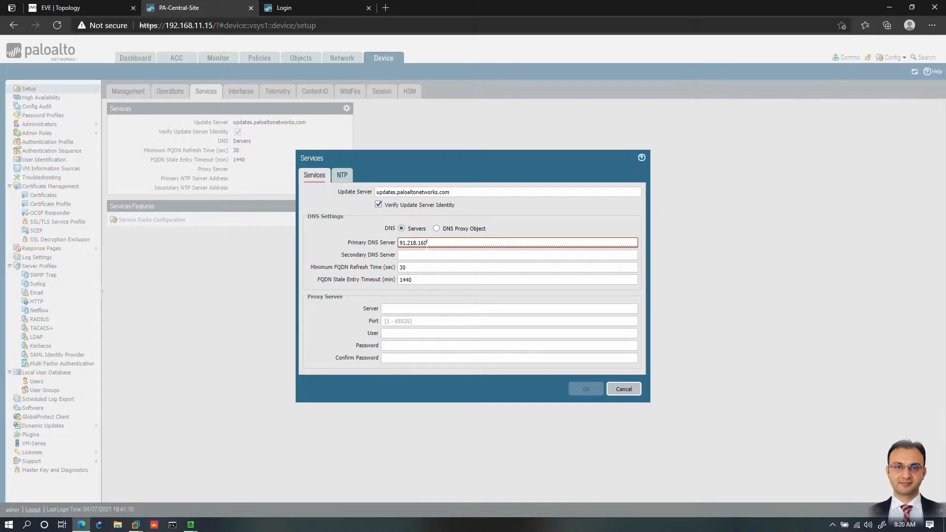
text(.3)
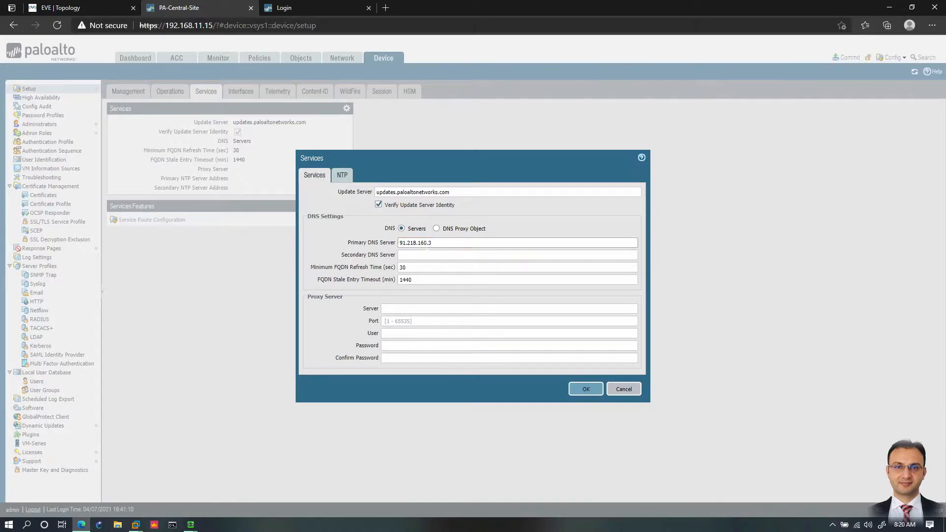
key(Tab)
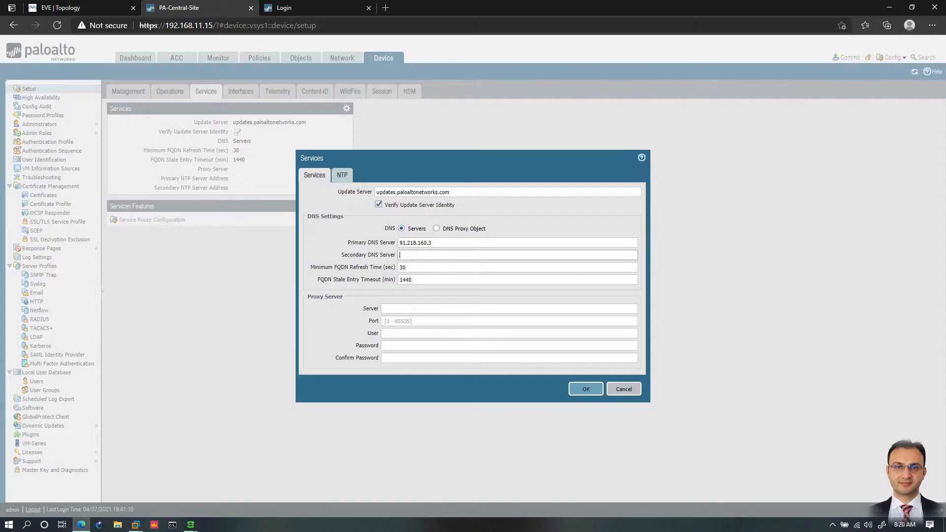
text(8.8.8.8)
click(586, 392)
click(587, 391)
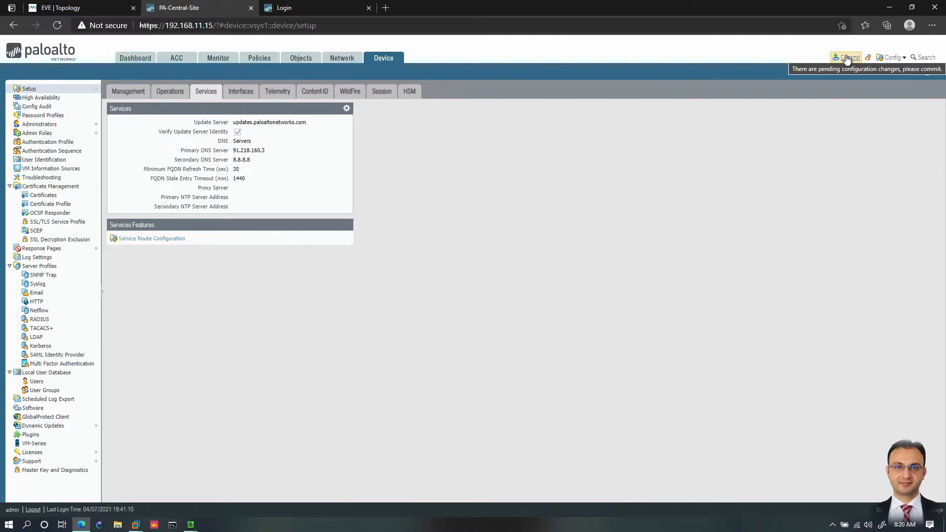
Step: Commit all pending configuration changes and dismiss the commit status
click(848, 58)
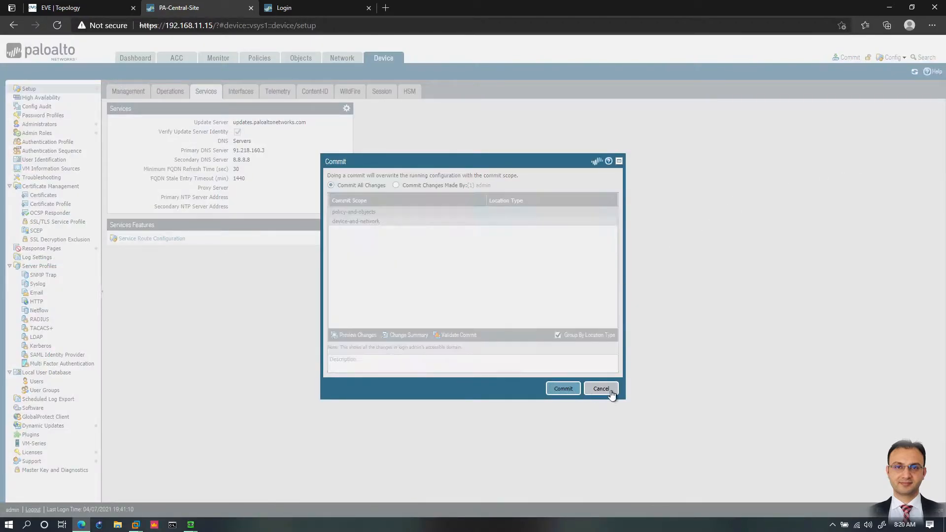
click(564, 388)
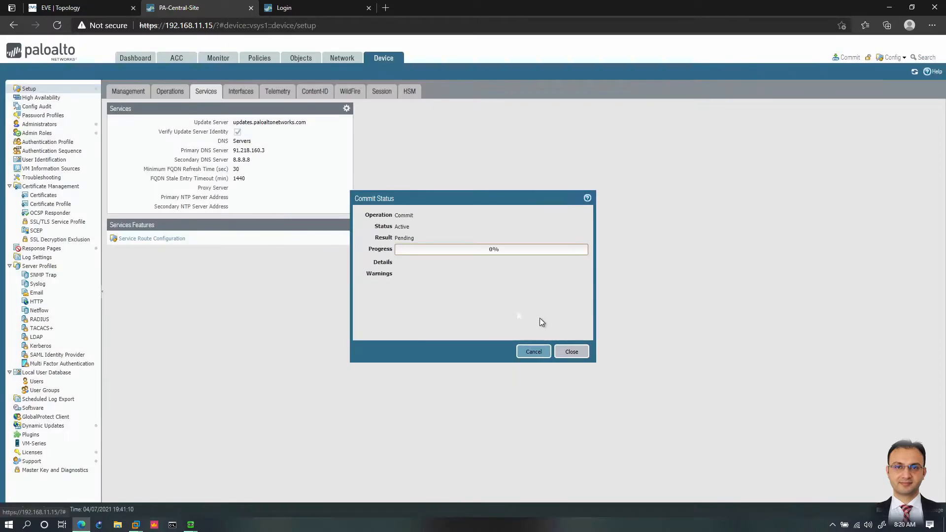
click(572, 352)
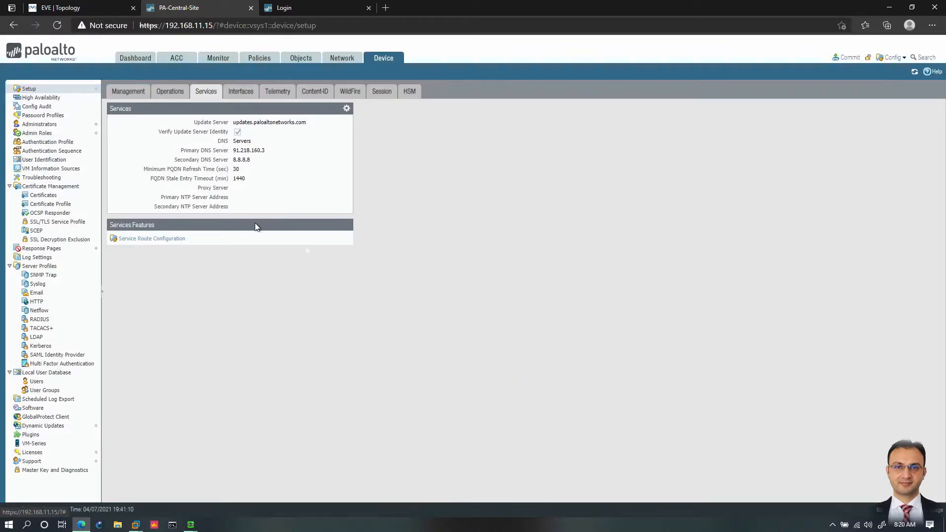
Step: Return to the address objects and check the commit's status in the task manager
click(266, 59)
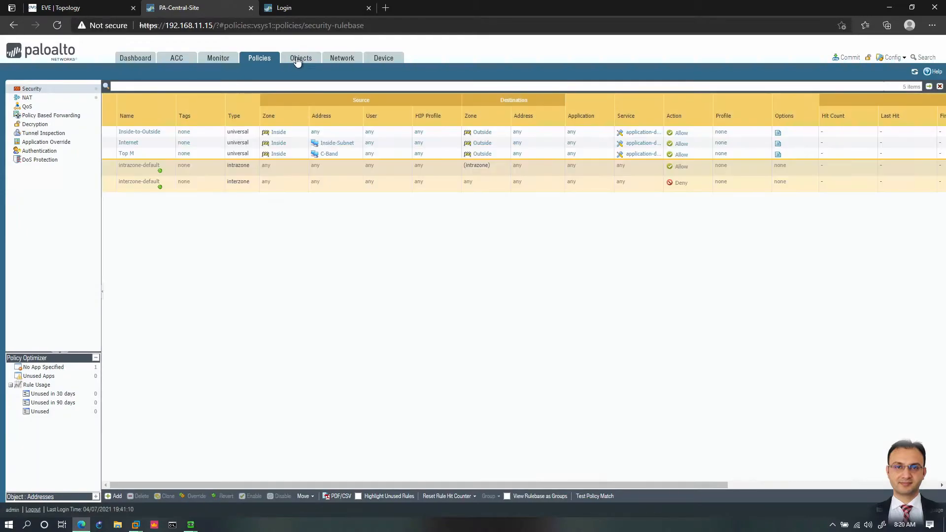
click(298, 59)
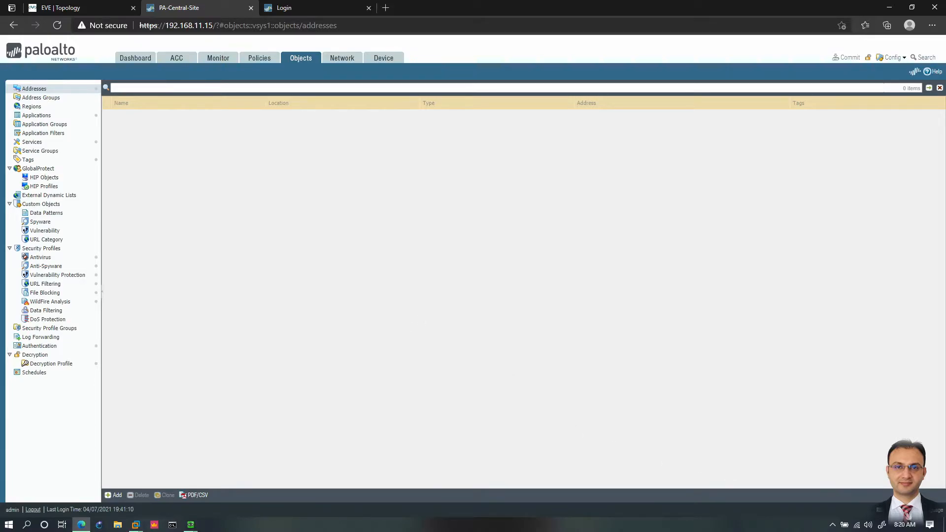
click(891, 510)
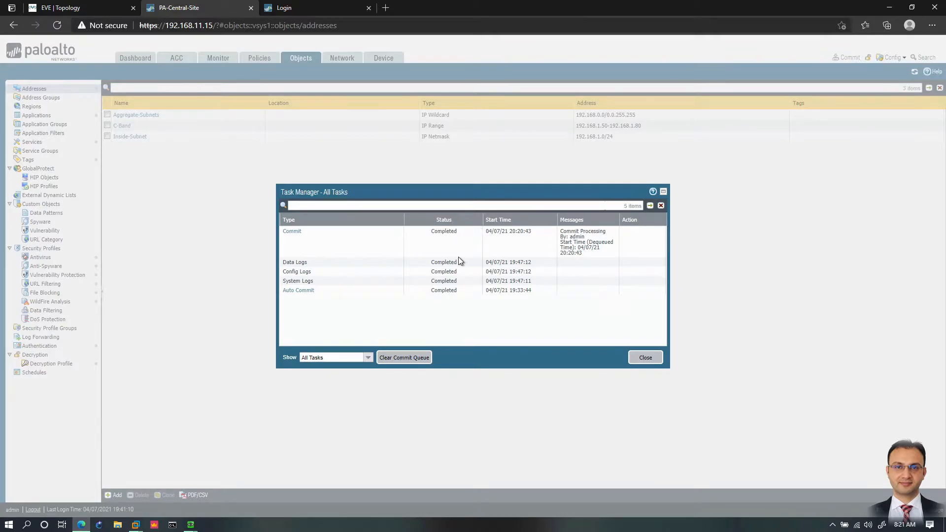
click(641, 358)
Step: Start a new address object named Facebook of type FQDN with facebook.com and resolve the domain name
click(113, 495)
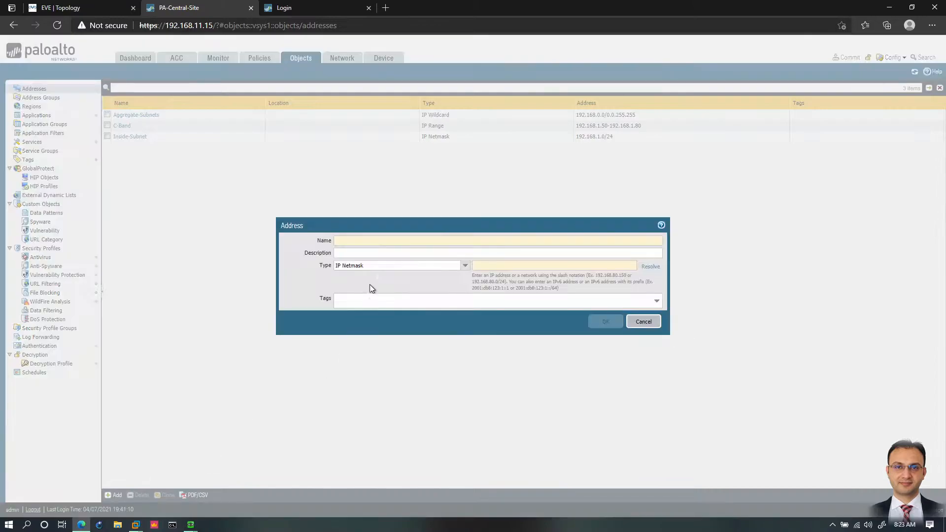
text(Facebook)
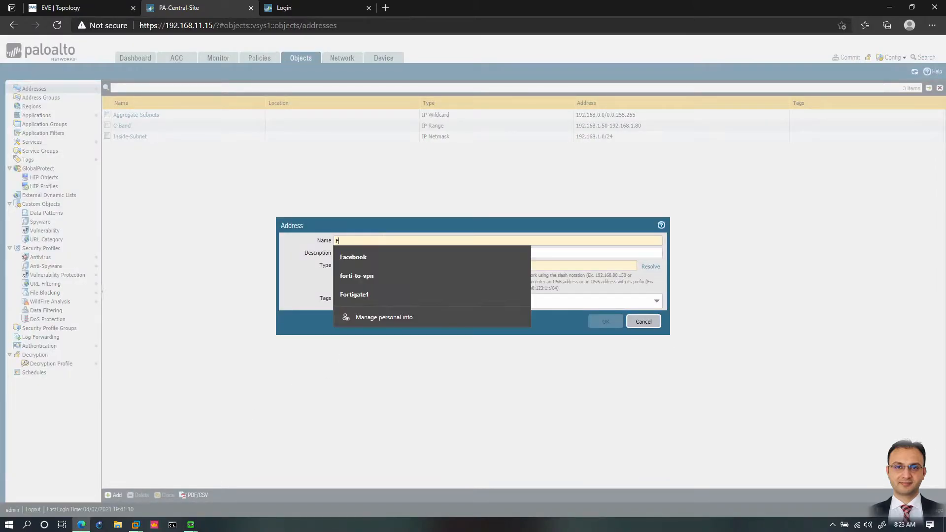
click(369, 259)
click(464, 265)
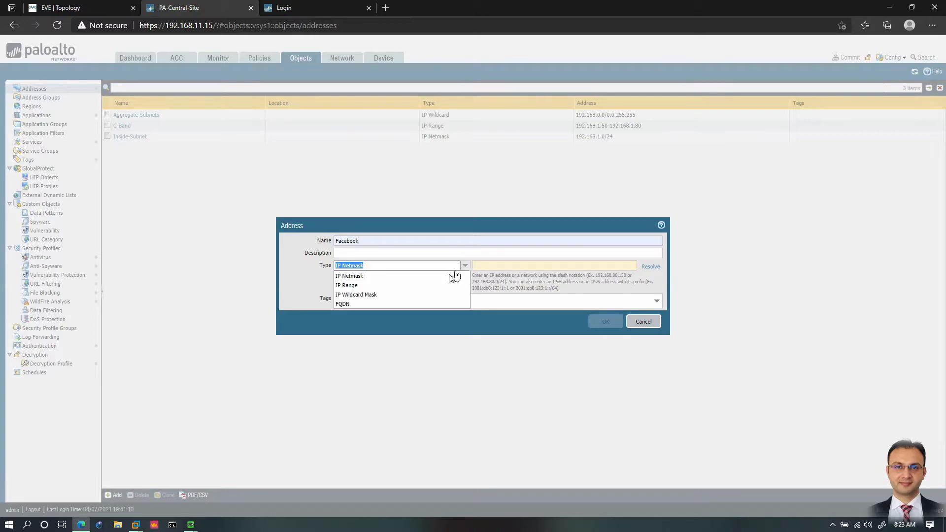
click(366, 305)
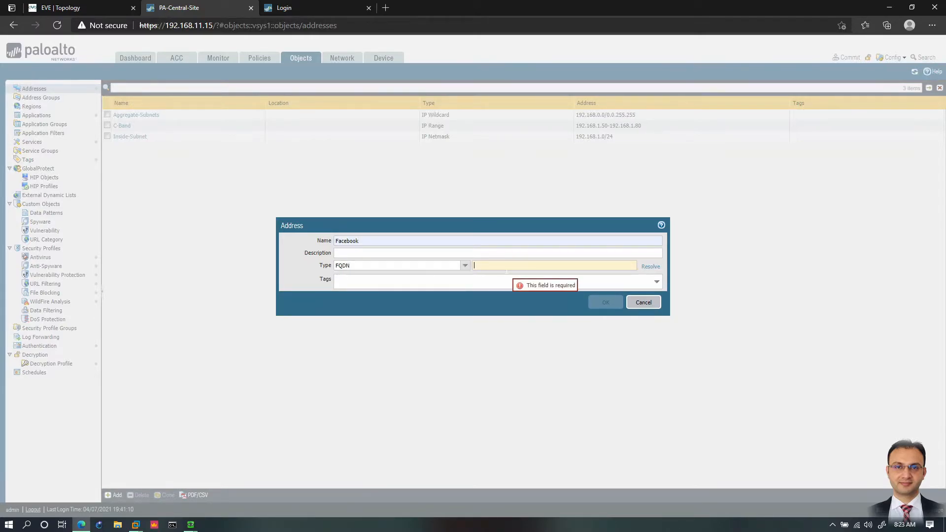
text(facebook.com)
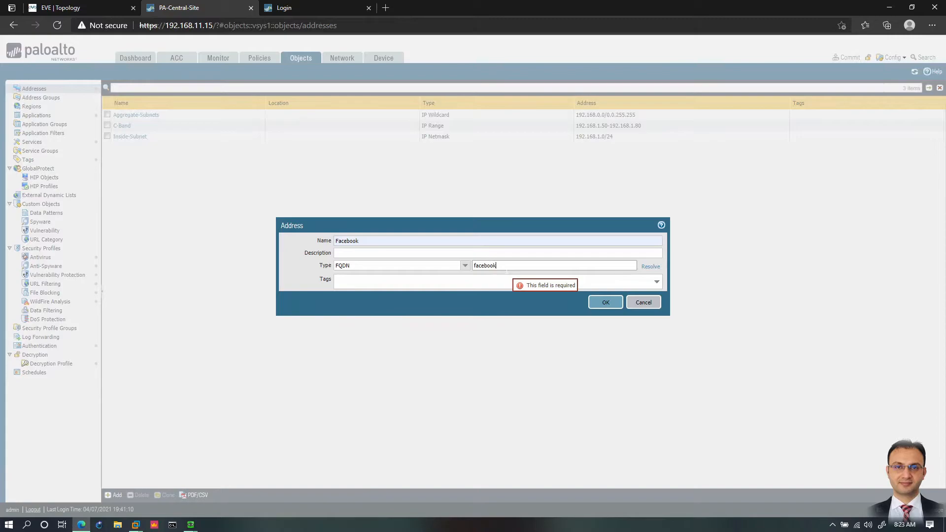
click(650, 267)
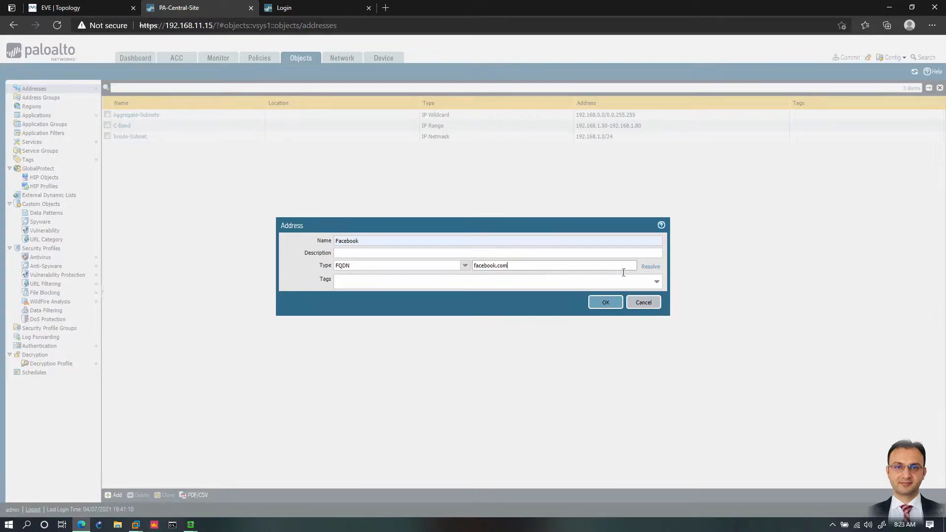
Step: Try google.com as the object's FQDN and resolve it
drag(513, 266, 464, 266)
text(g)
click(649, 267)
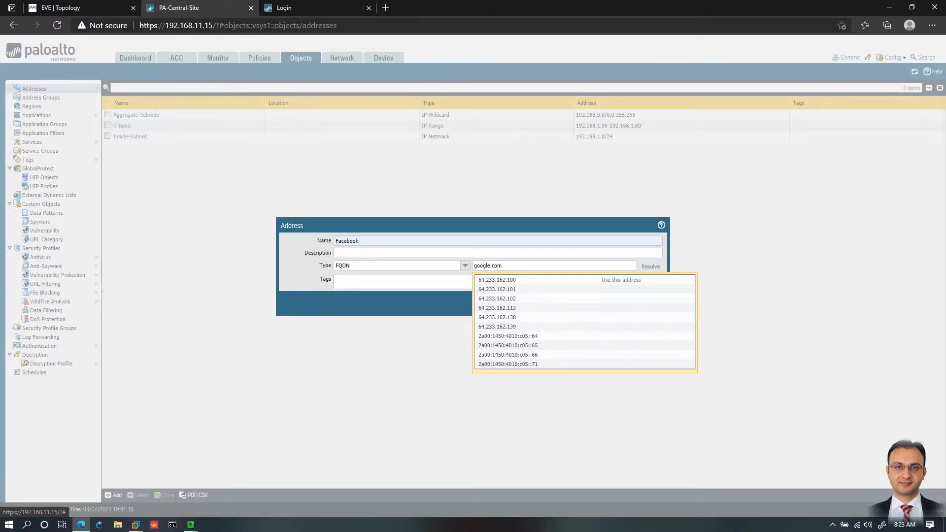
Step: Set the Facebook object's FQDN back to facebook.com, resolve it and save the object
drag(505, 267, 466, 266)
text(g)
key(BackSpace)
text(facebook)
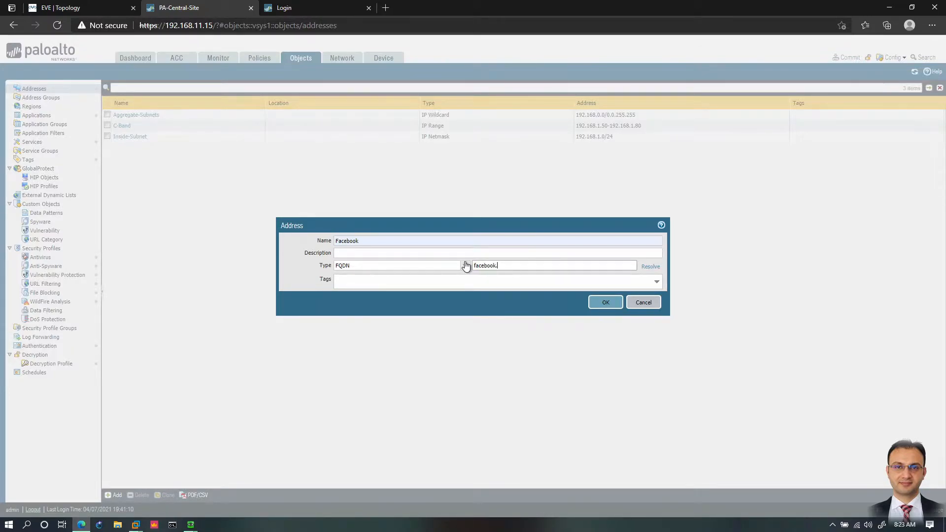
click(651, 266)
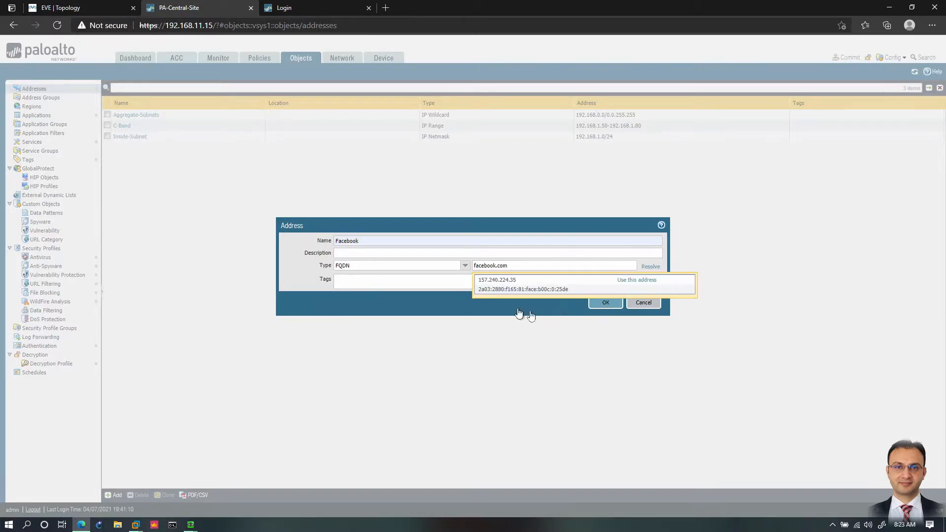
click(605, 304)
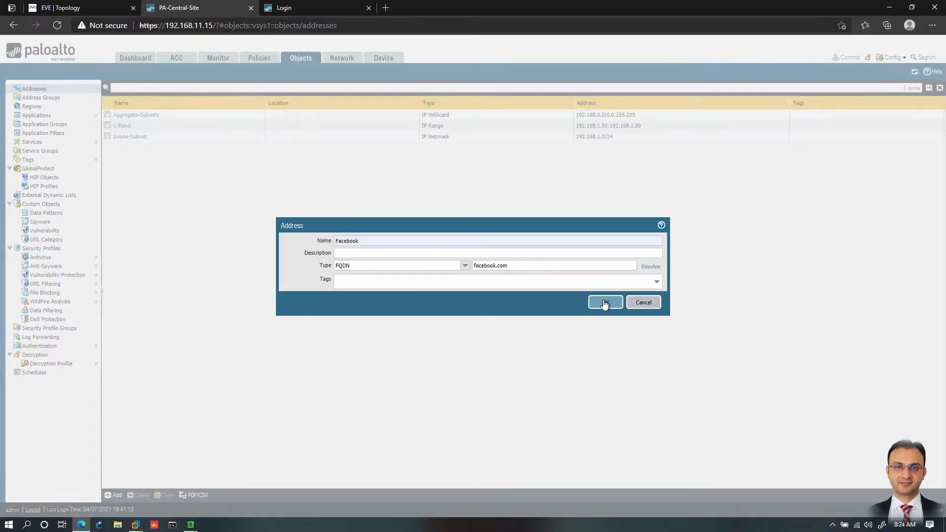
click(606, 304)
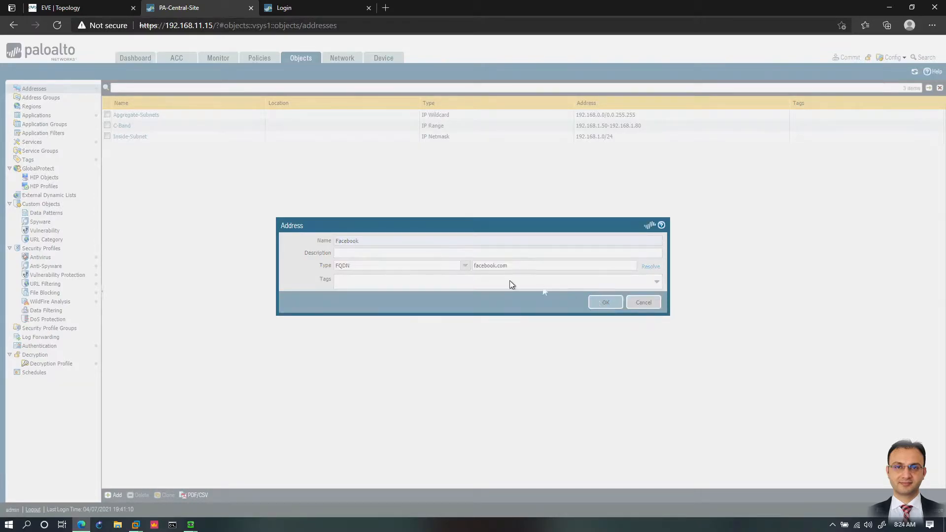
Step: Add a security policy rule named FB with Inside as the source zone
click(260, 58)
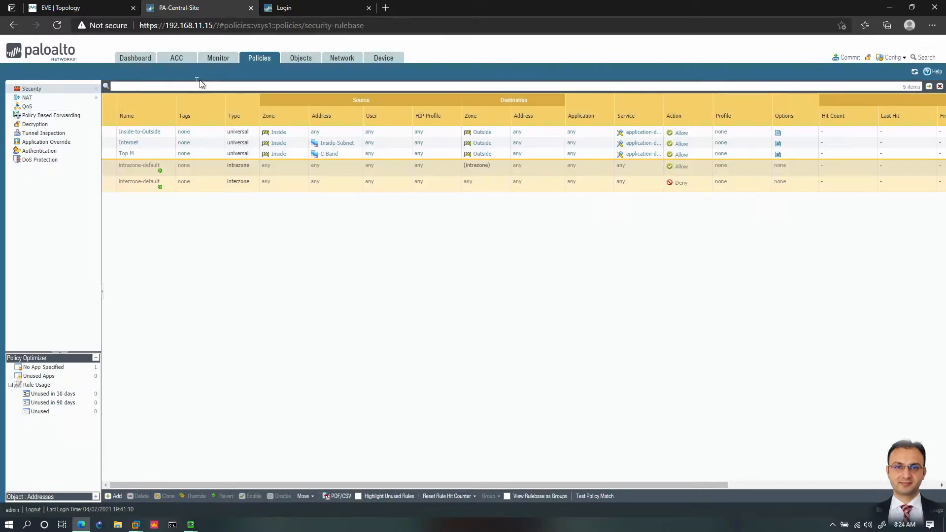
click(113, 496)
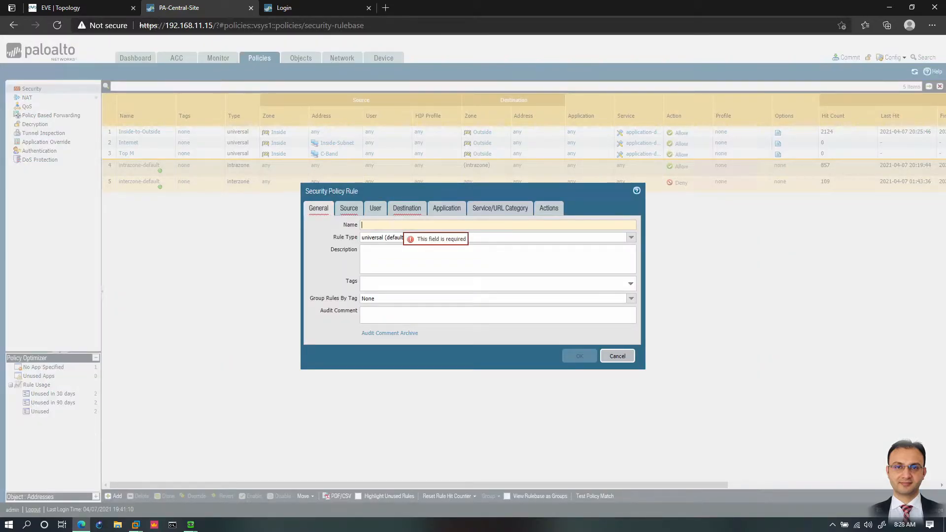
text(FB)
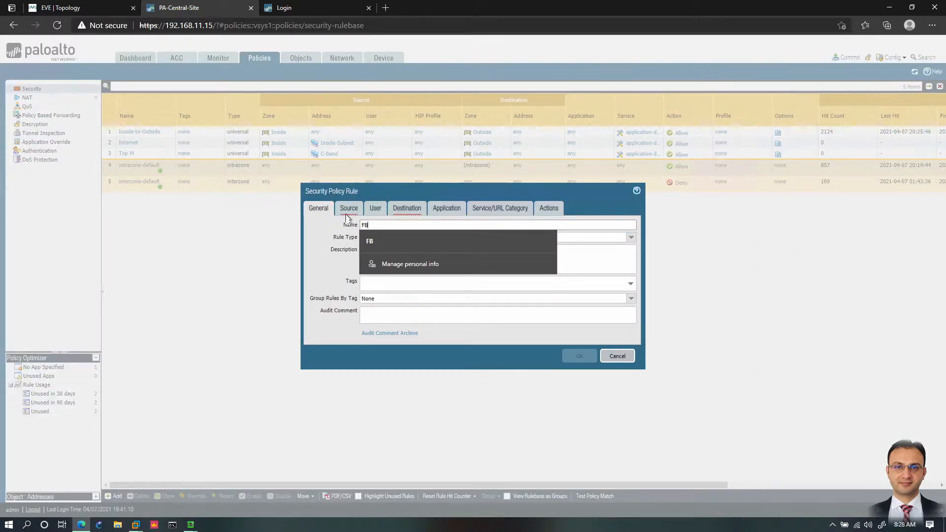
click(349, 208)
click(320, 331)
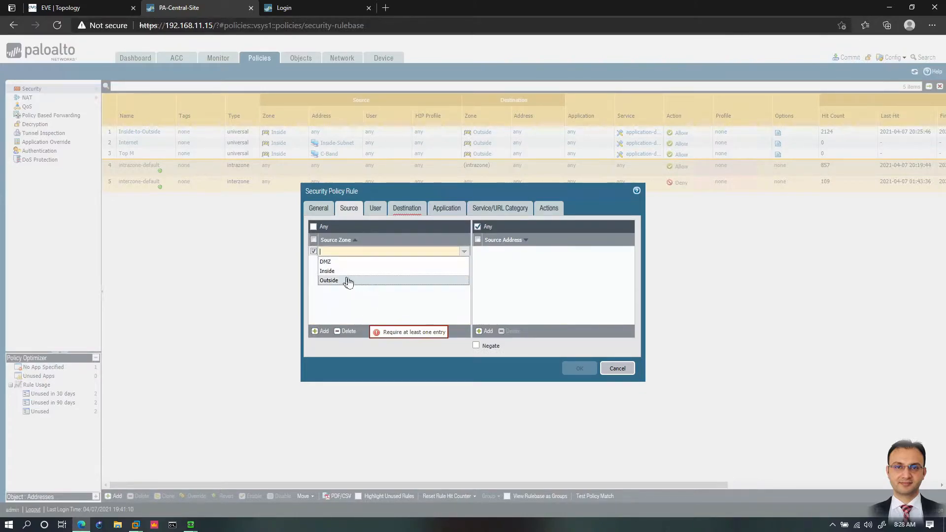
click(335, 271)
click(491, 229)
click(486, 332)
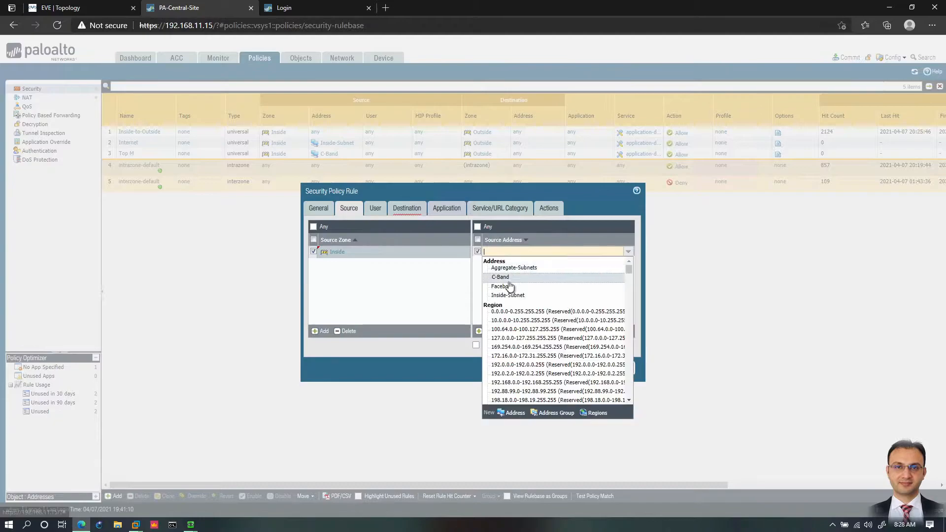
click(407, 212)
click(486, 331)
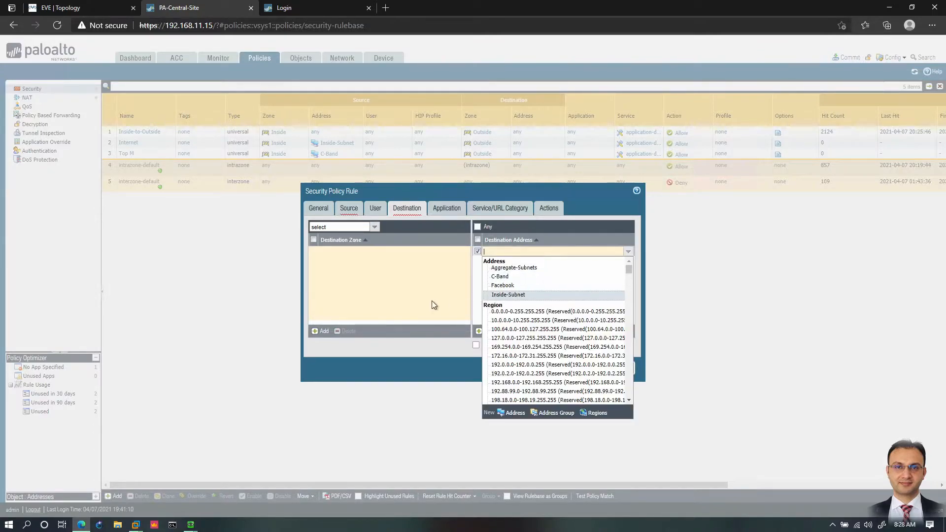
click(350, 209)
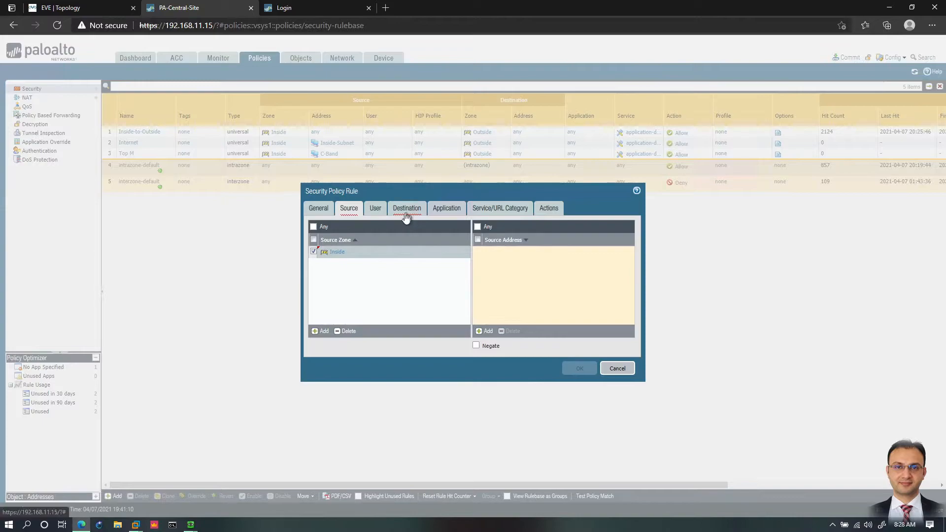
click(477, 229)
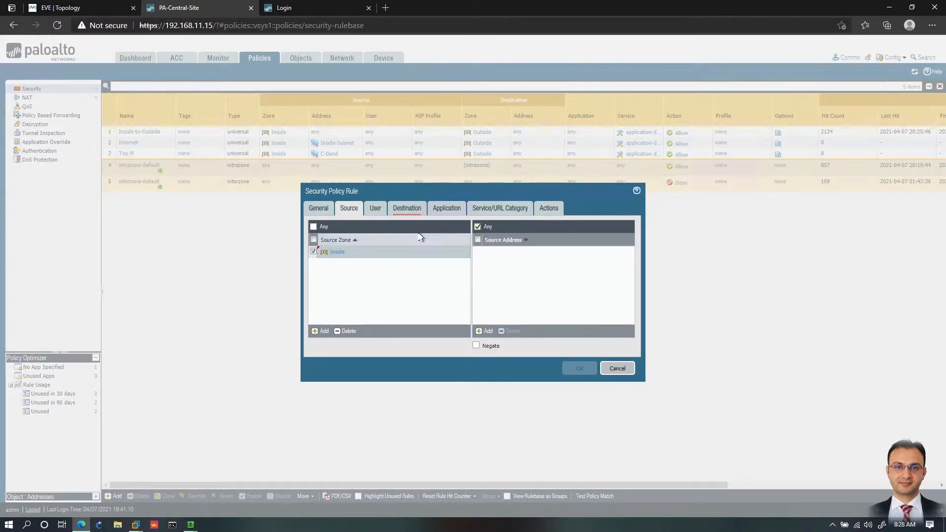
Step: Set the FB rule's destination zone to Outside and its destination address to the Facebook object
click(420, 212)
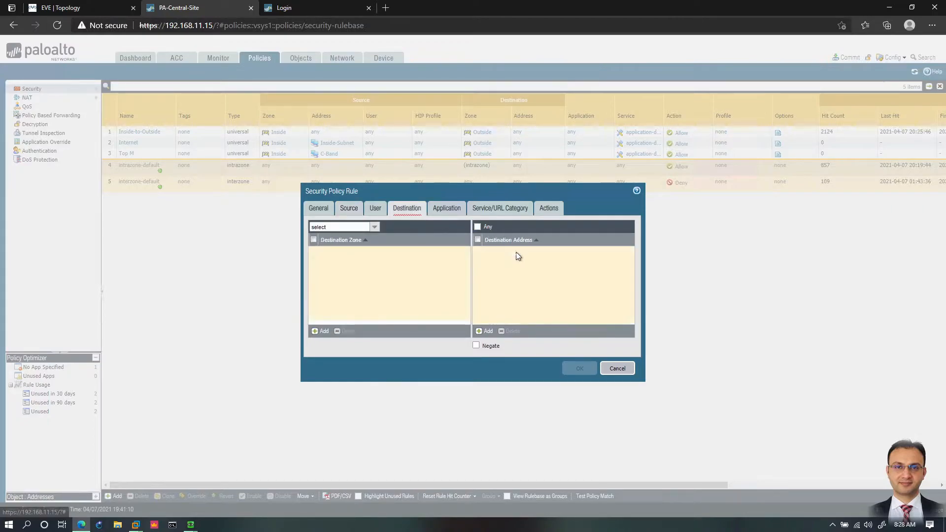
click(315, 331)
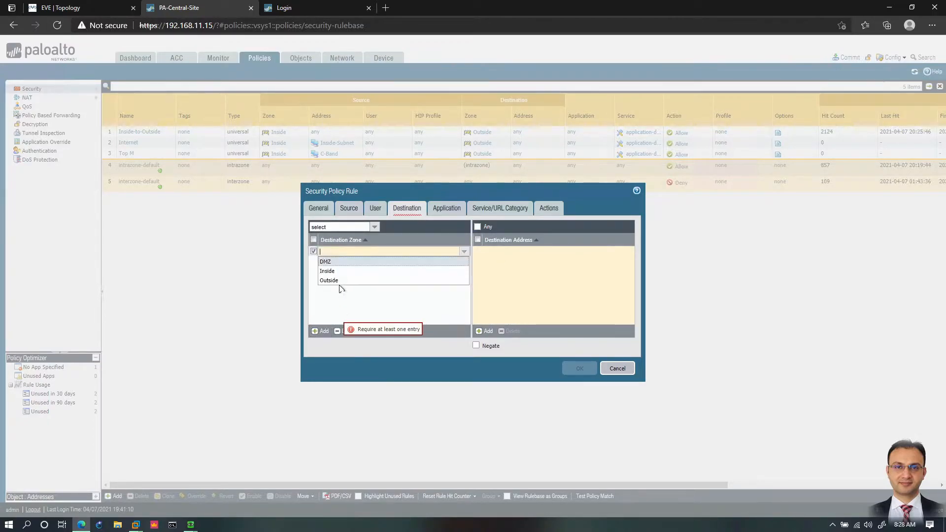
click(334, 280)
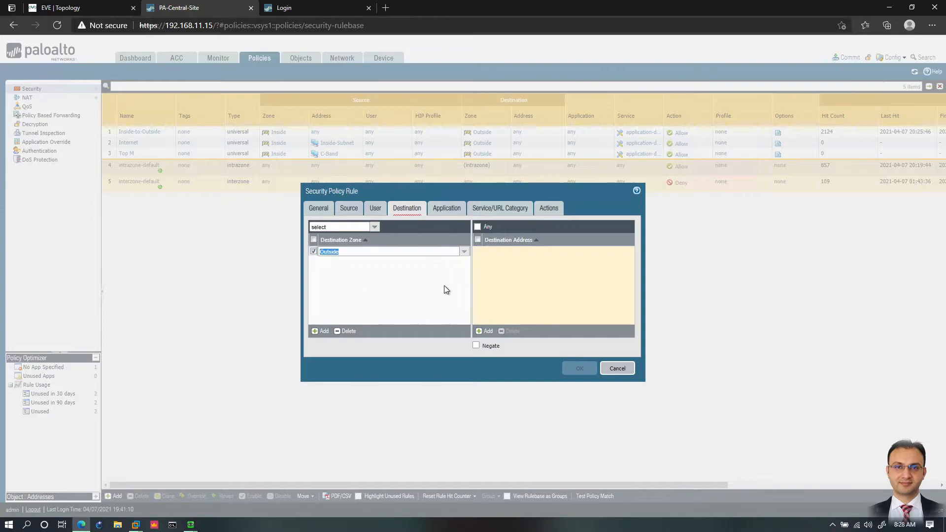
click(487, 331)
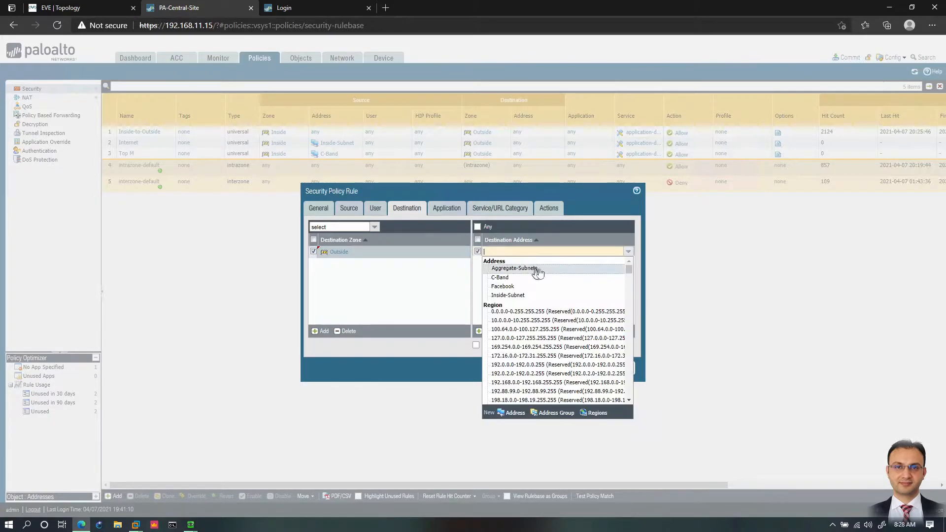
click(503, 286)
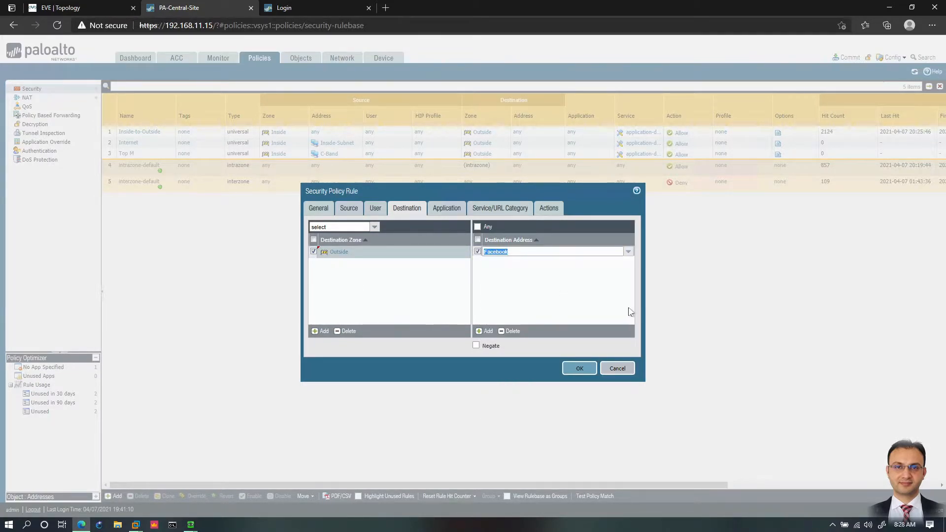
Step: Set the FB rule's action to Deny and save the rule
click(550, 211)
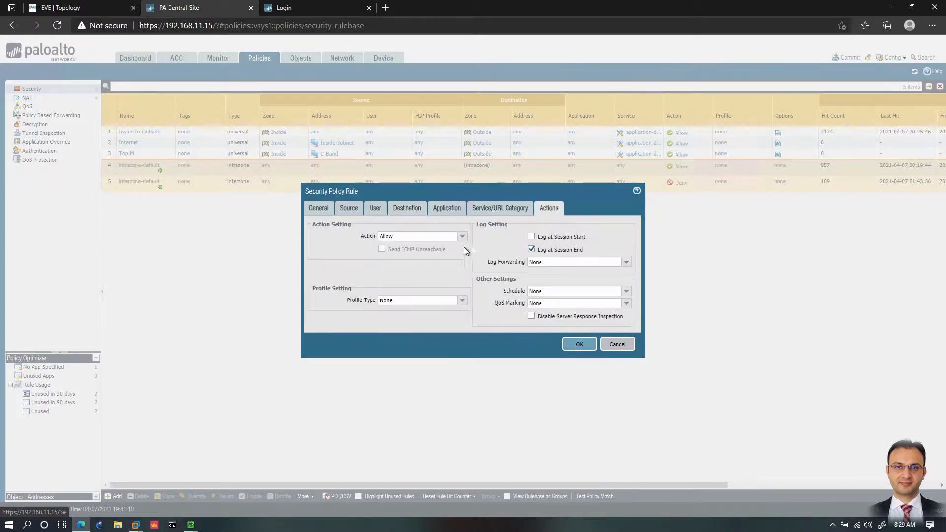
click(464, 237)
click(418, 252)
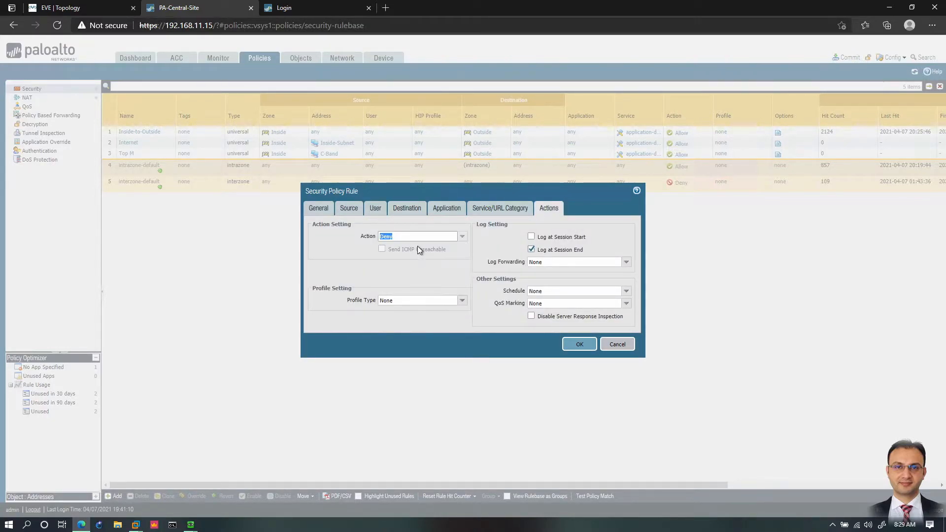
click(458, 237)
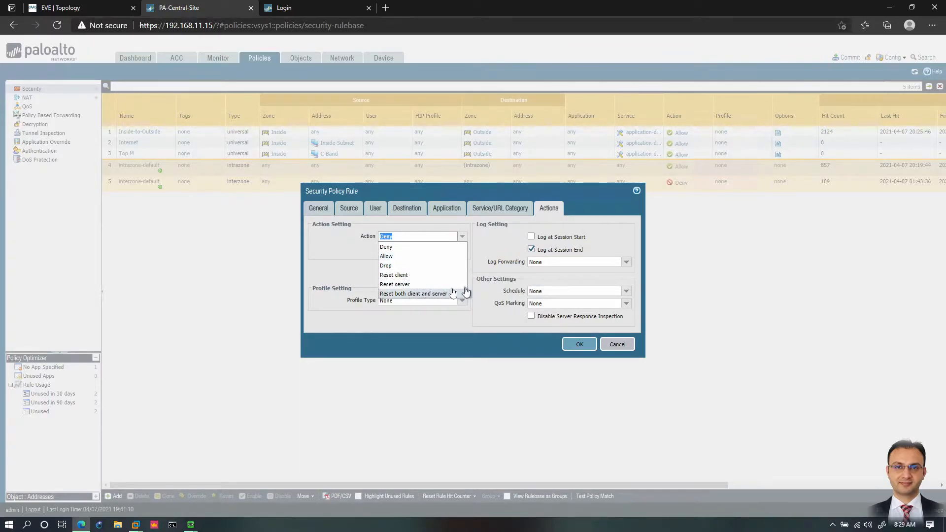
click(361, 254)
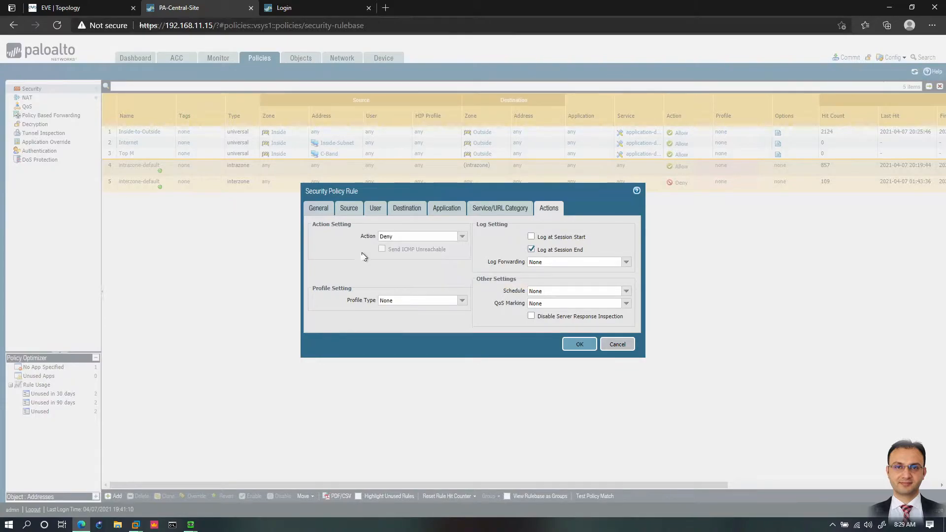
click(582, 345)
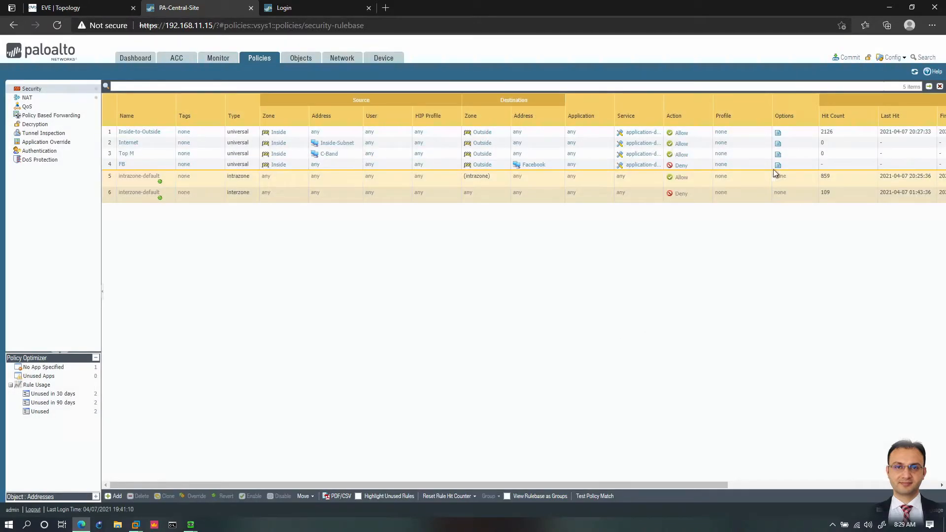
Step: Commit the configuration changes to the firewall and close the commit status
click(849, 57)
click(564, 389)
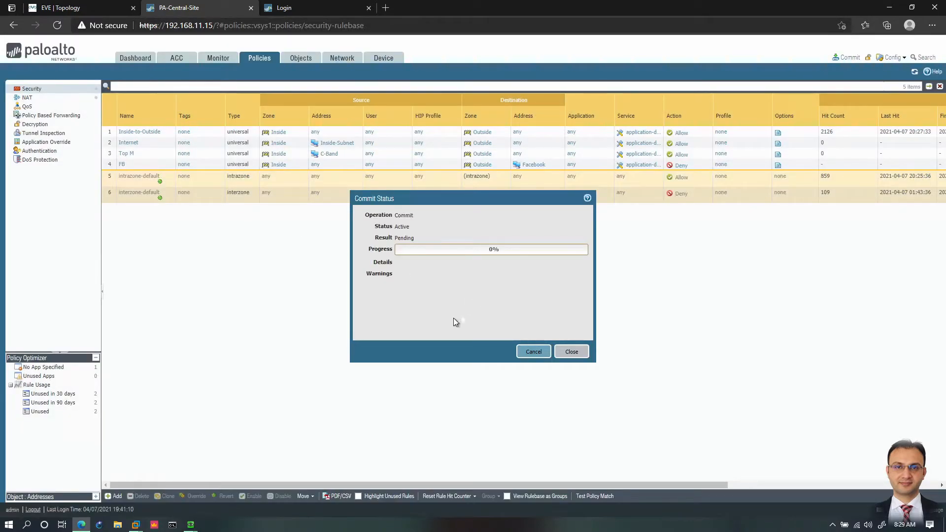
click(572, 352)
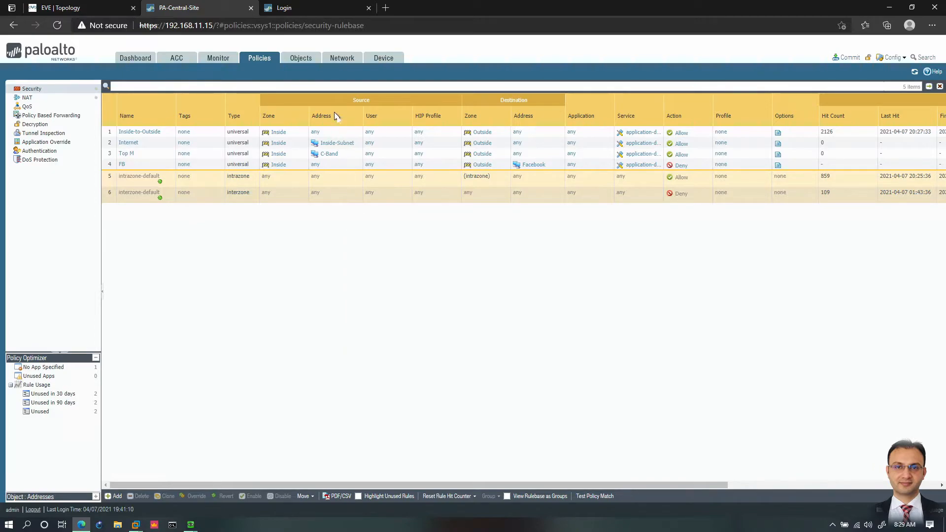
Step: Start a new address group object named General with the type Static
click(302, 58)
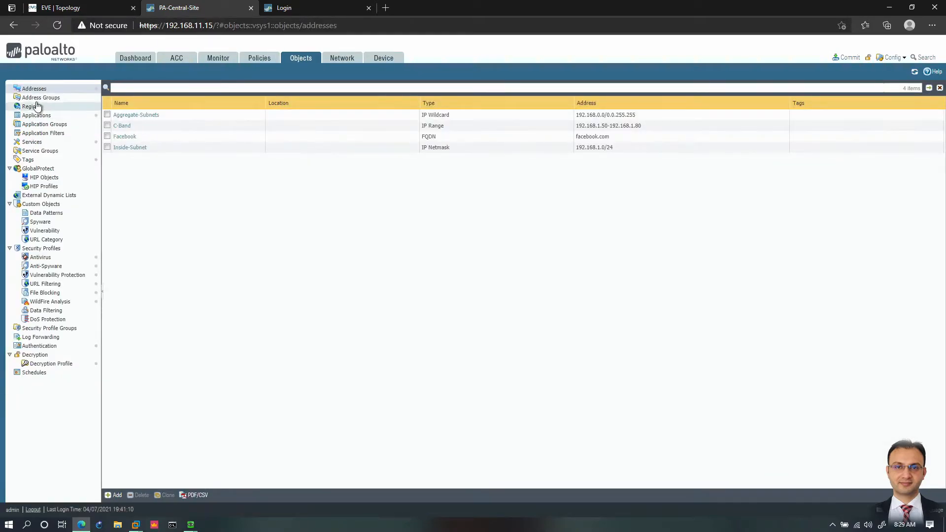
click(51, 103)
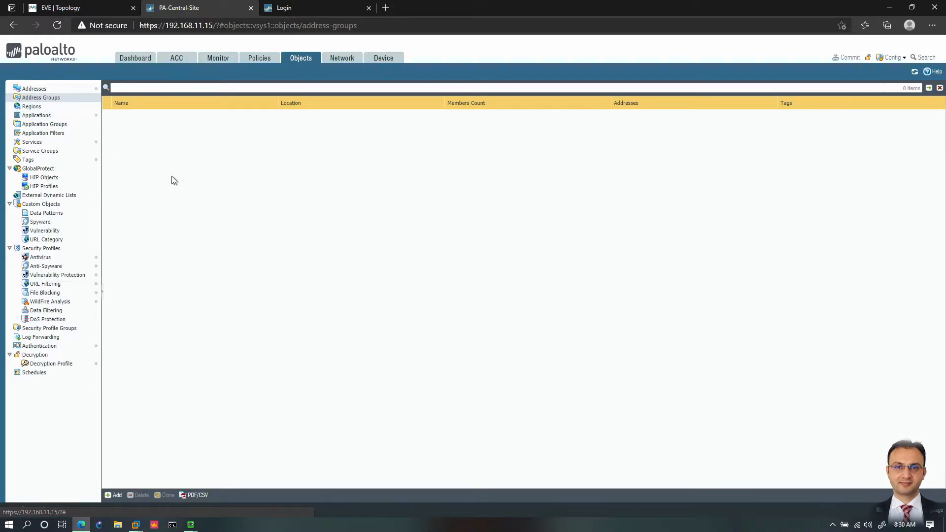
click(118, 495)
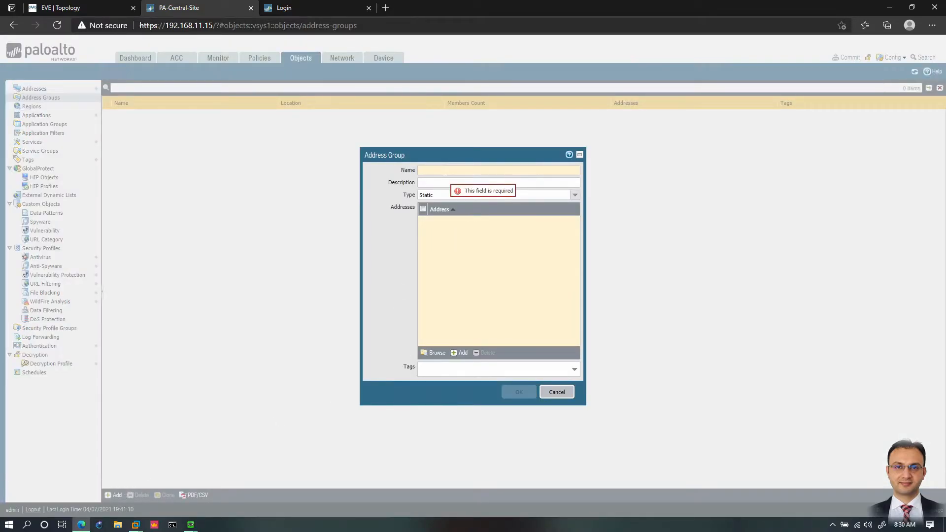
click(445, 175)
text(General)
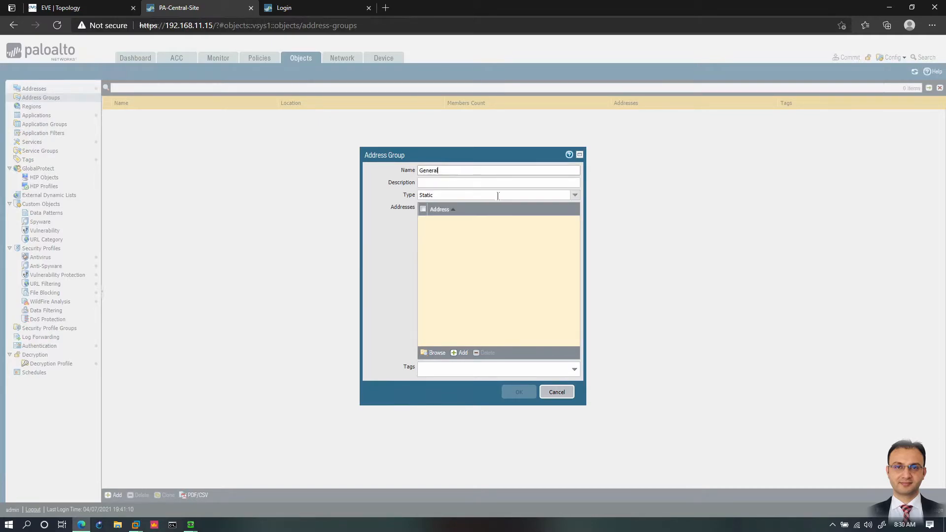
click(575, 195)
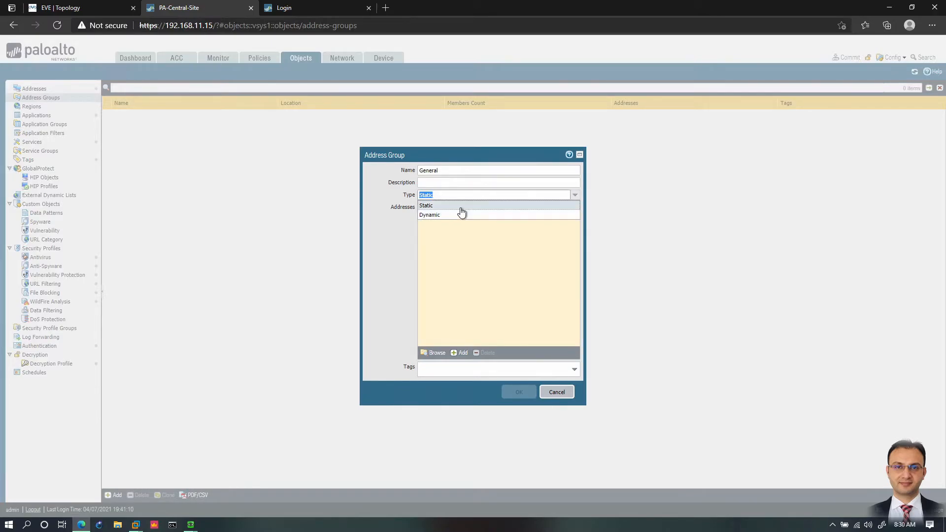
click(463, 206)
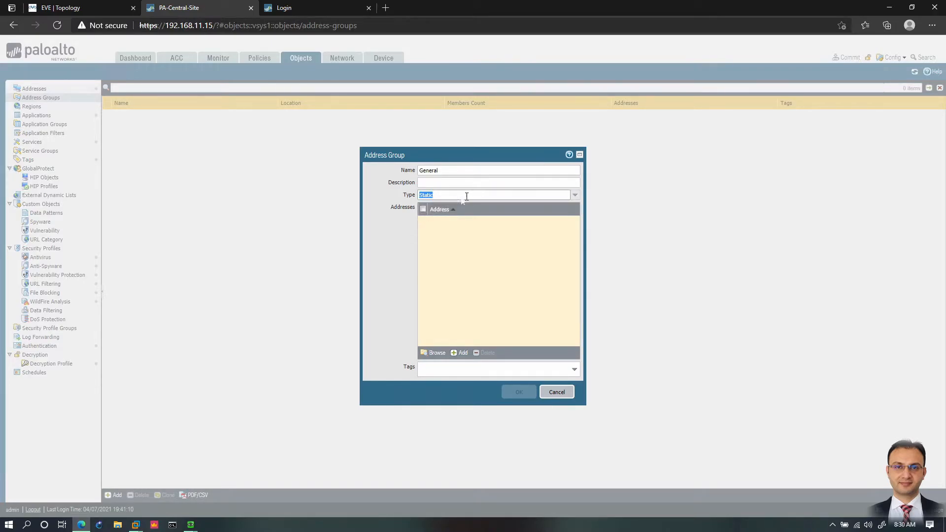
click(574, 195)
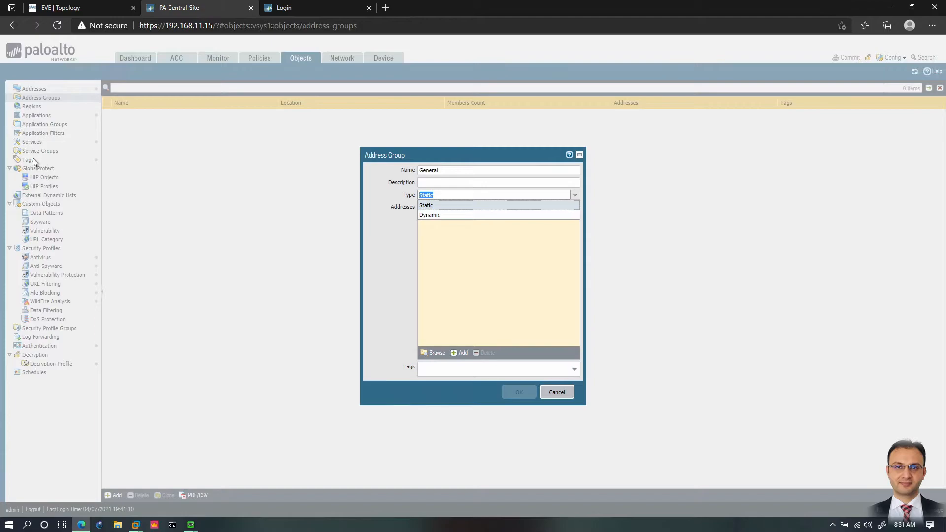
click(449, 207)
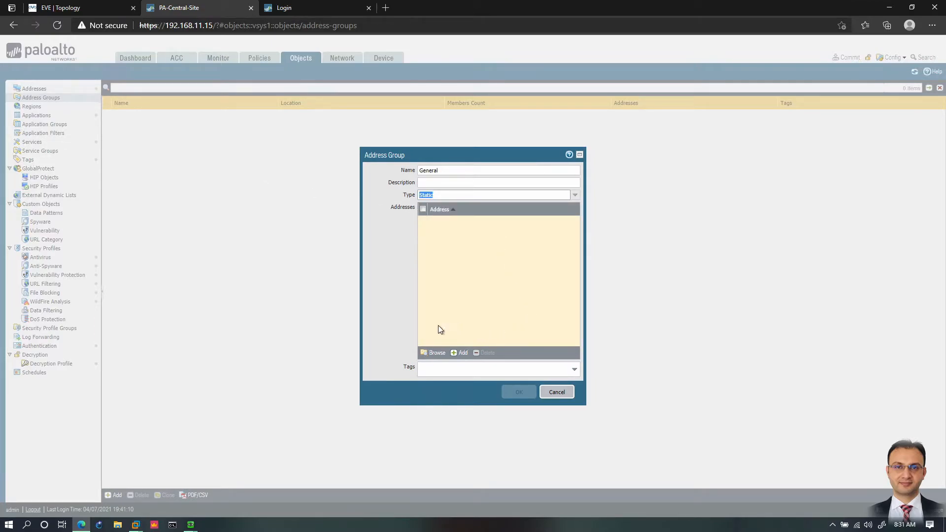
Step: Browse the existing address objects and add C-Band and Inside-Subnet to the General group
click(433, 354)
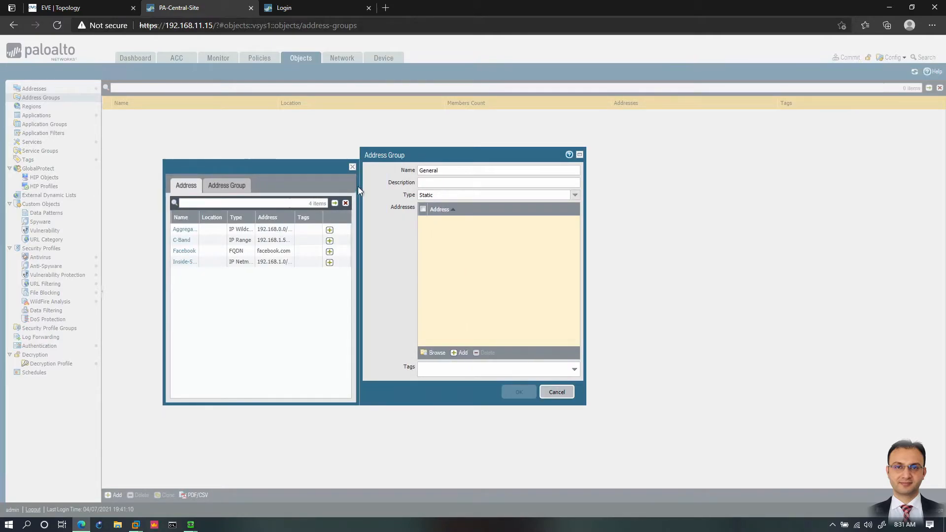
click(235, 187)
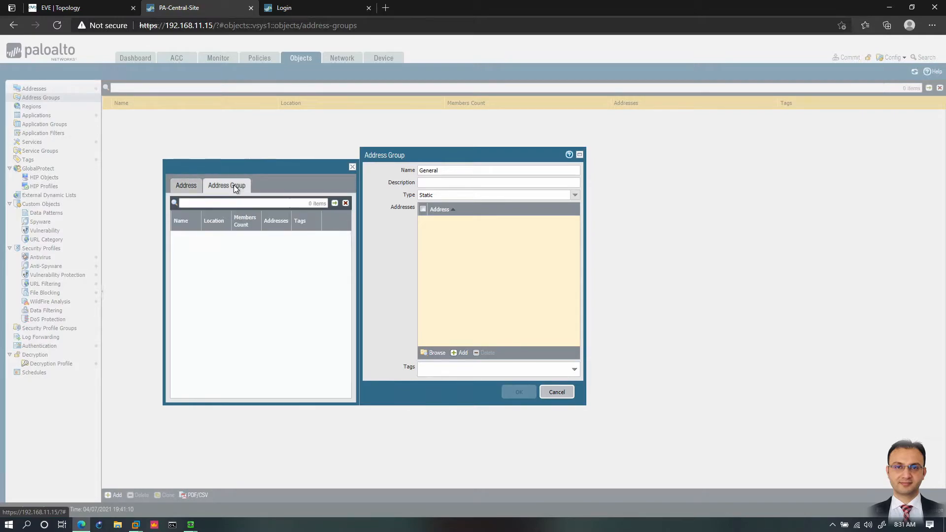
click(191, 189)
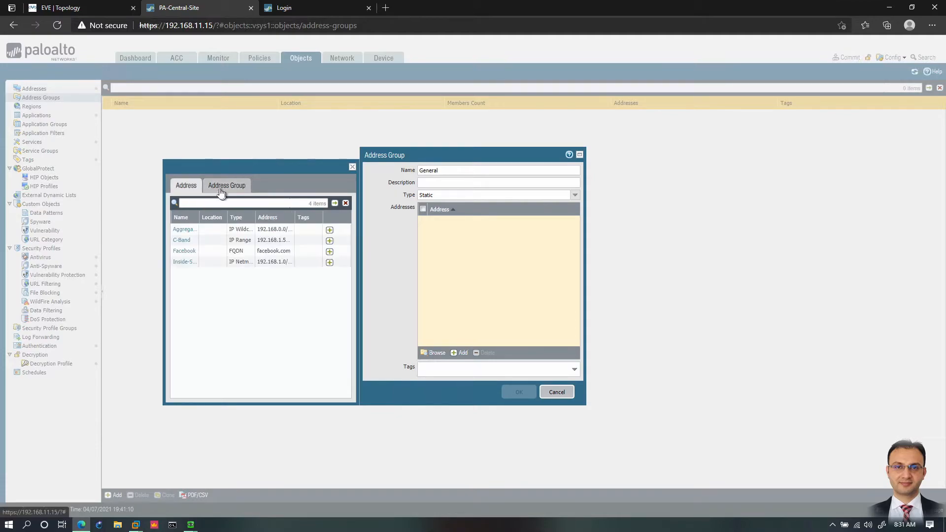
click(329, 242)
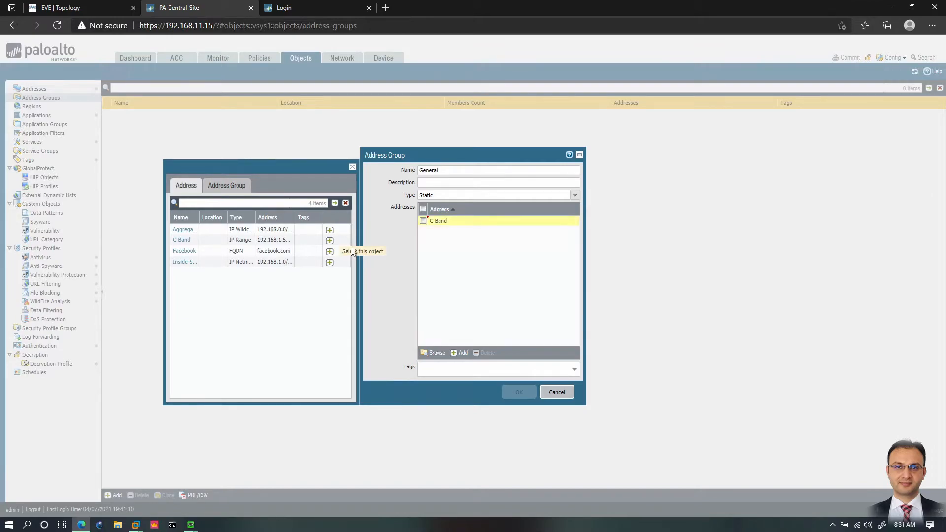
click(329, 262)
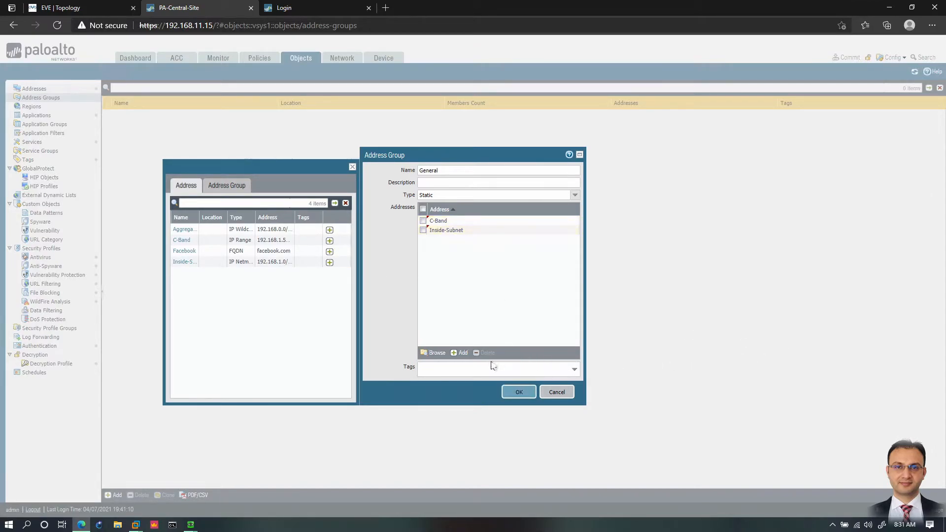
Step: Close the address browser, delete the blank member row and save the General address group
click(462, 353)
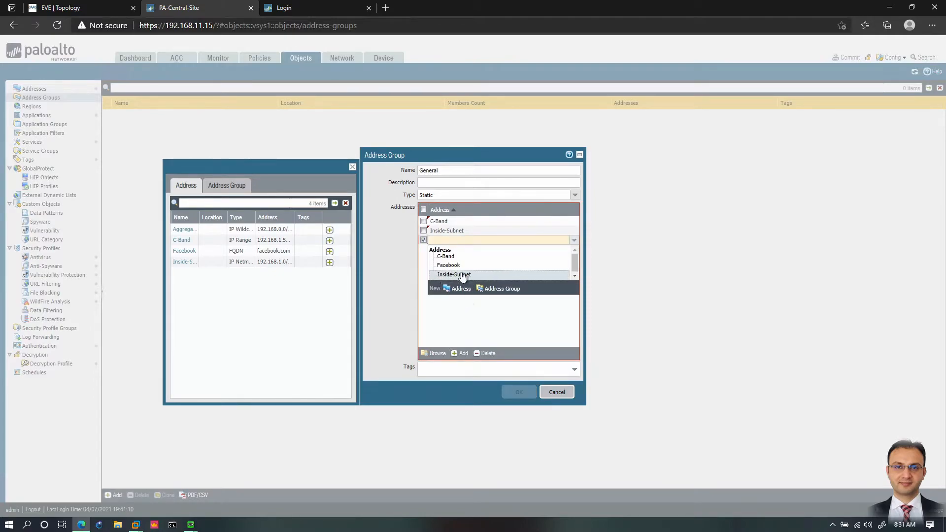
click(477, 330)
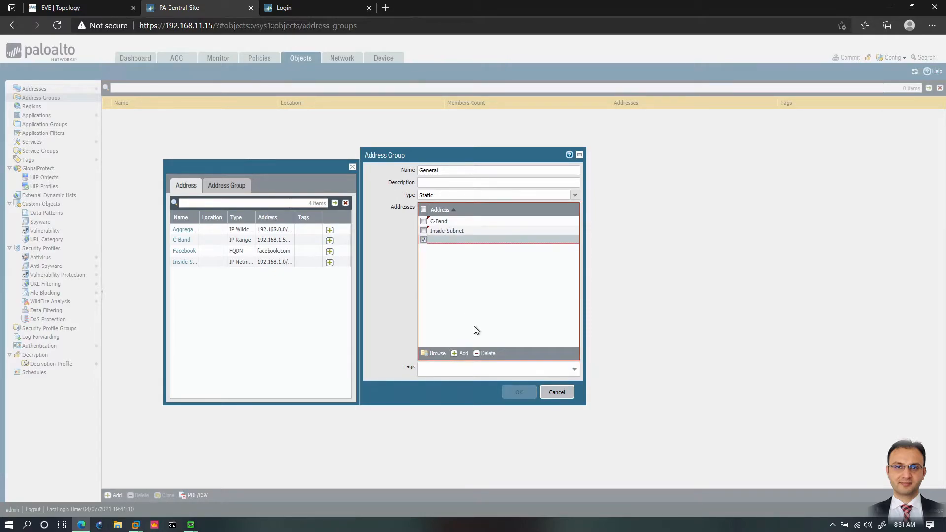
click(353, 167)
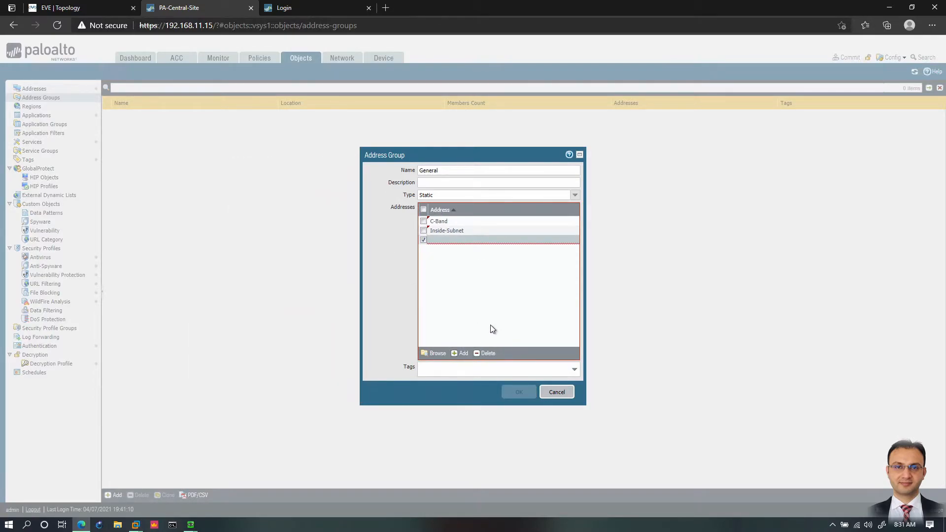
click(461, 241)
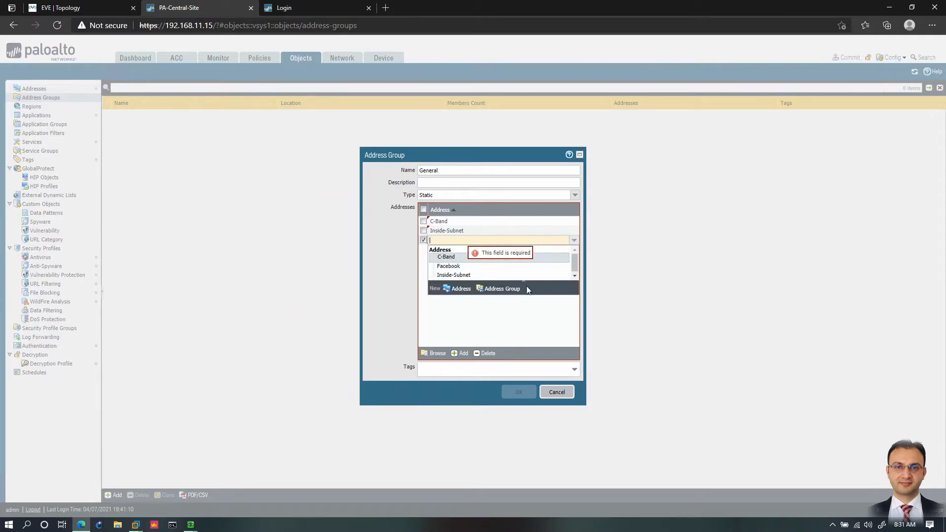
click(485, 354)
click(518, 392)
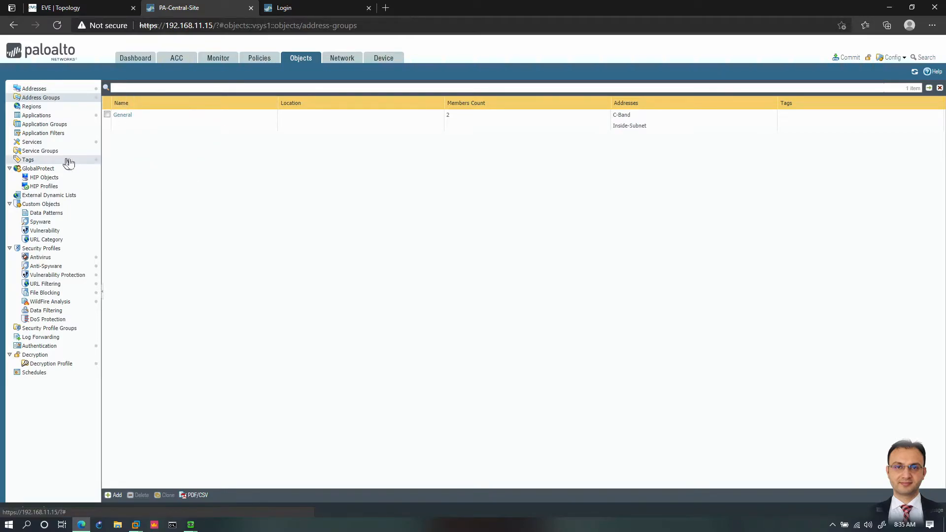
Step: Create a tag for the Inside zone with the color Green
click(69, 161)
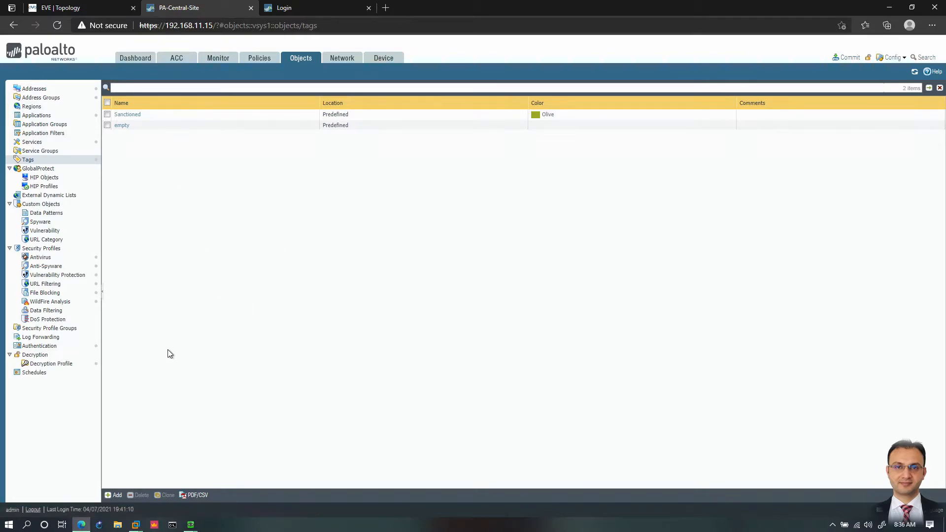
click(114, 495)
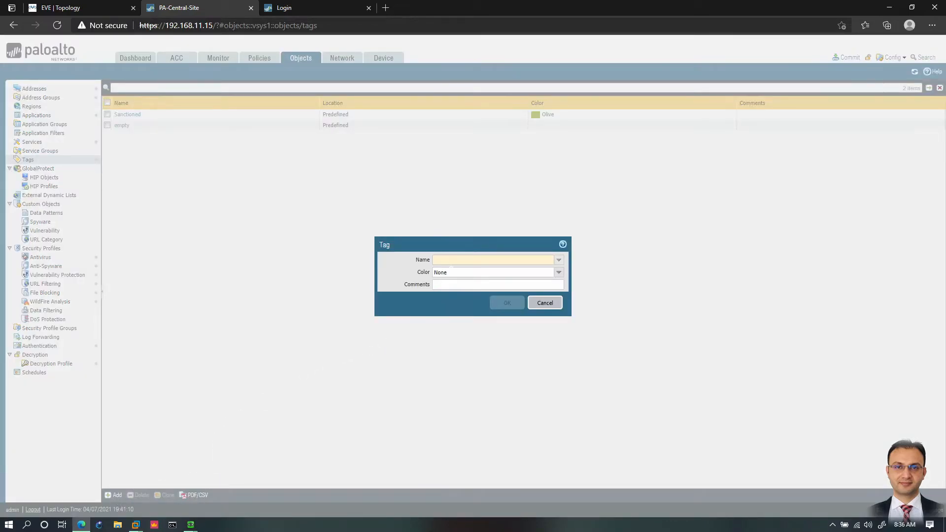
click(559, 260)
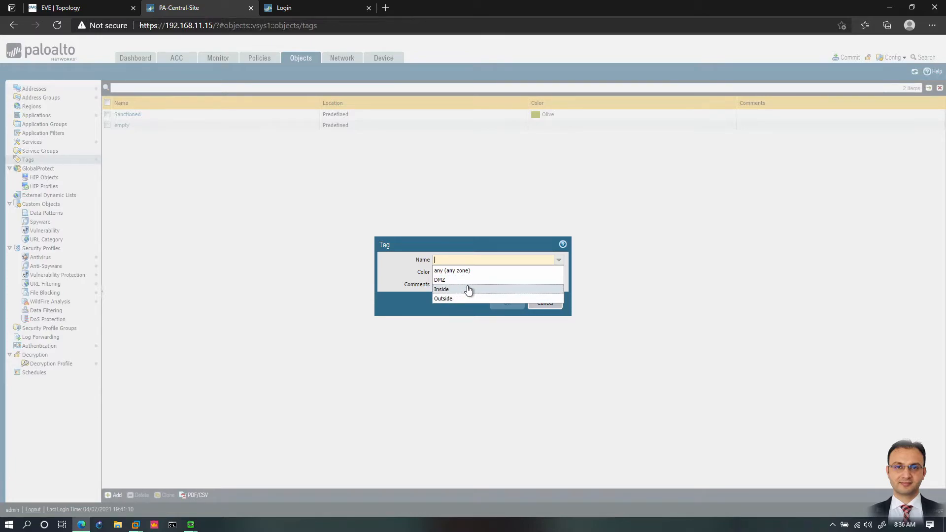
click(442, 290)
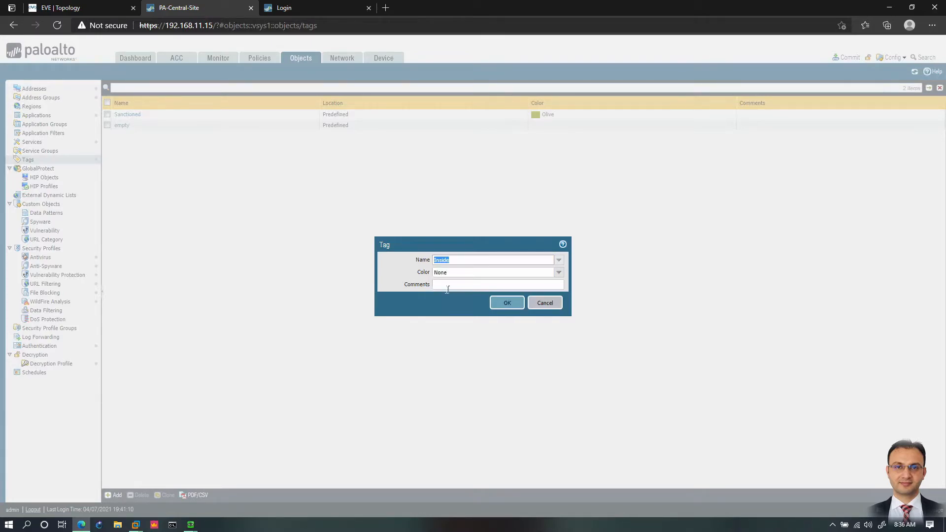
click(561, 275)
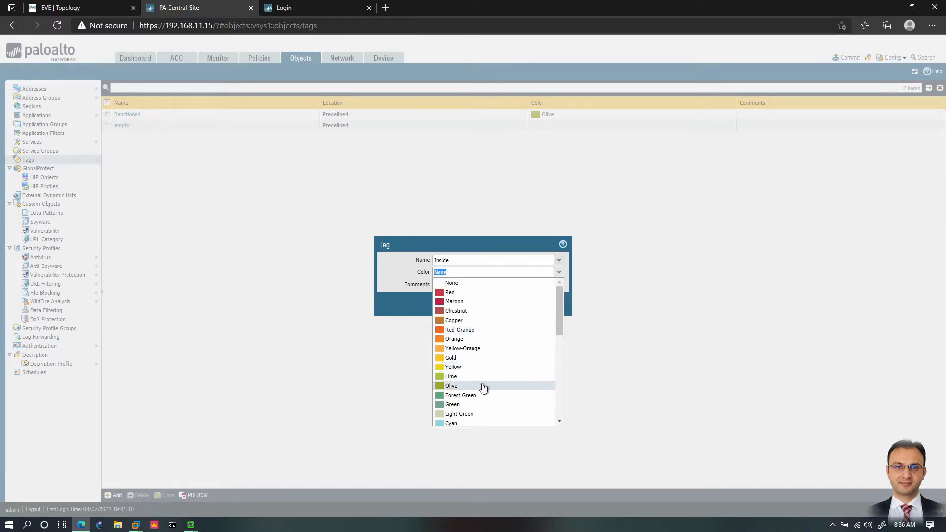
click(456, 404)
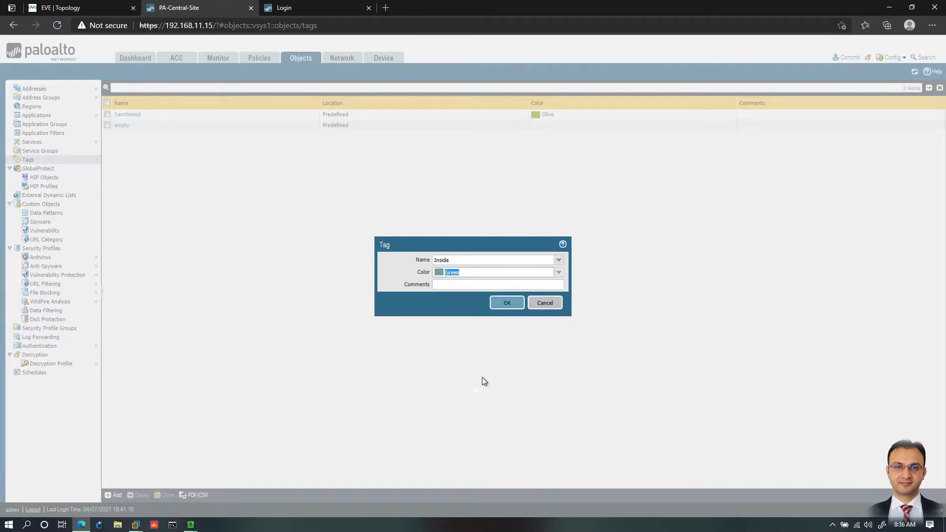
click(503, 307)
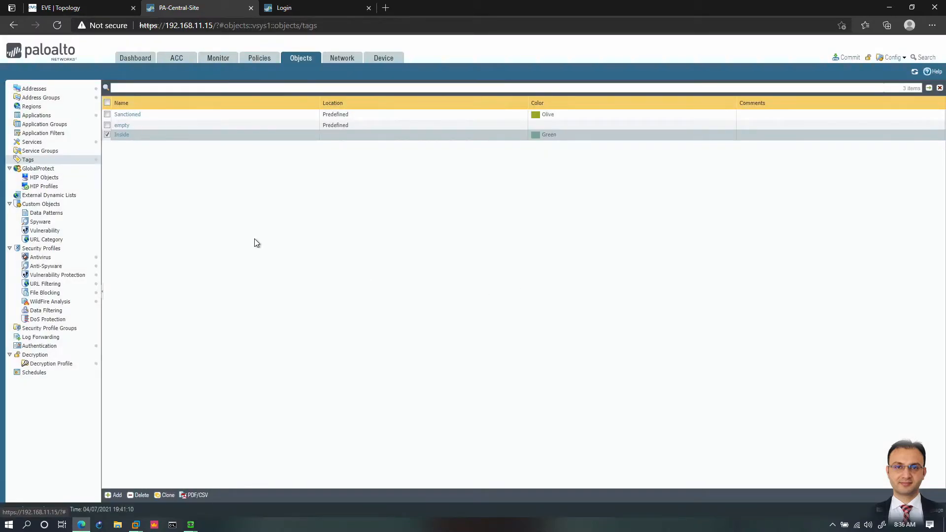
Step: Create a tag for the Outside zone with the color Red
click(114, 495)
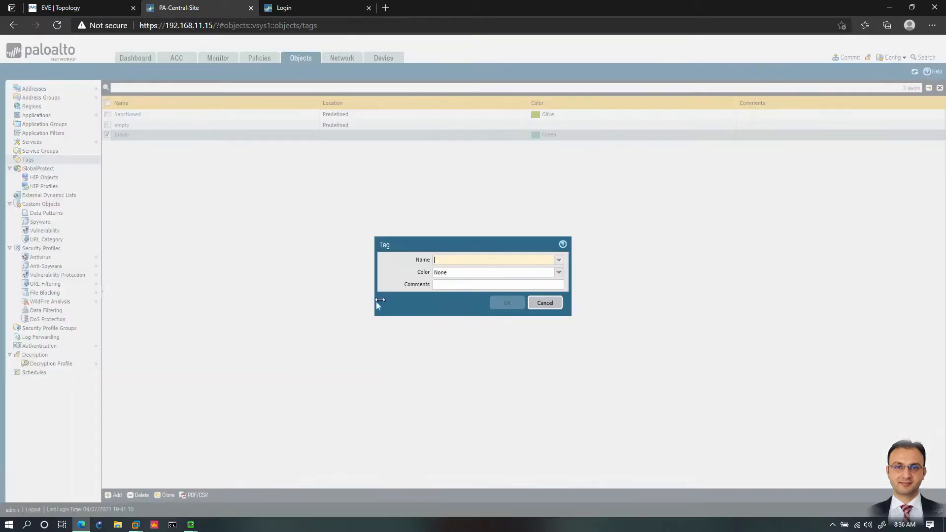
click(560, 260)
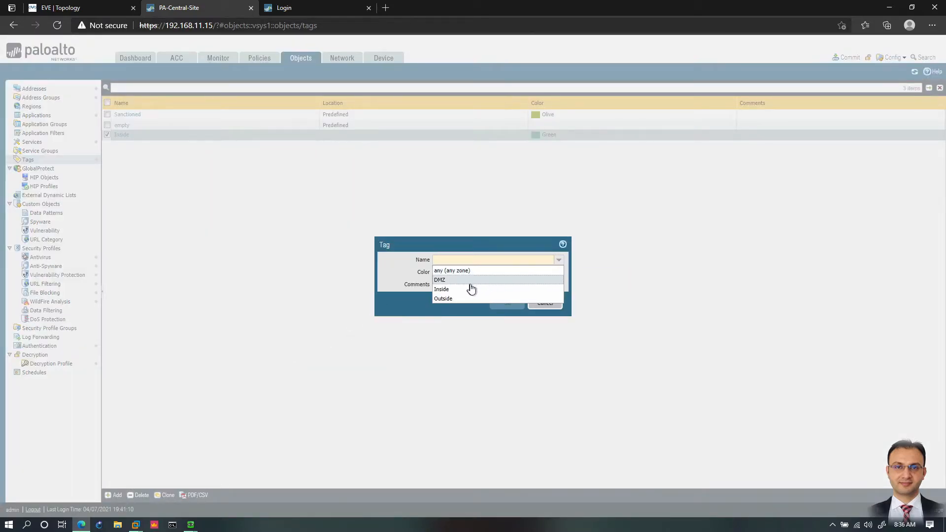
click(450, 300)
click(559, 272)
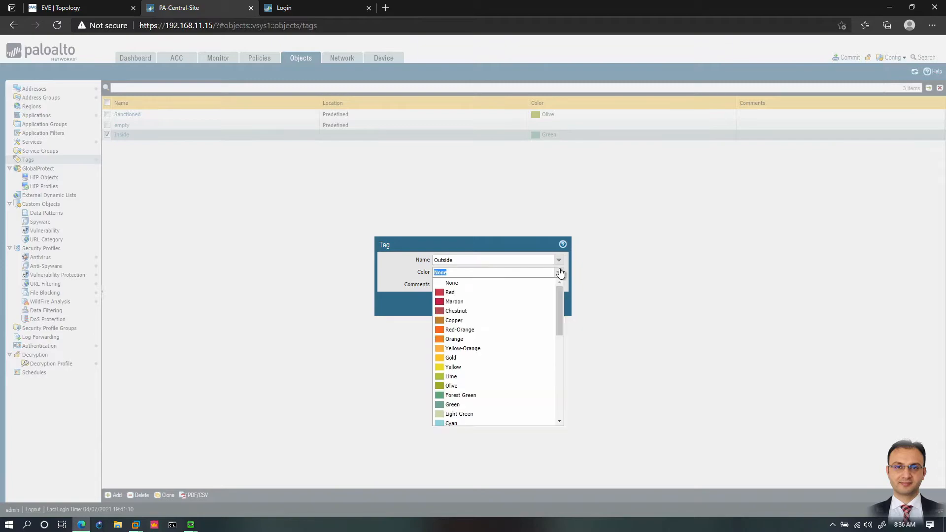
click(450, 292)
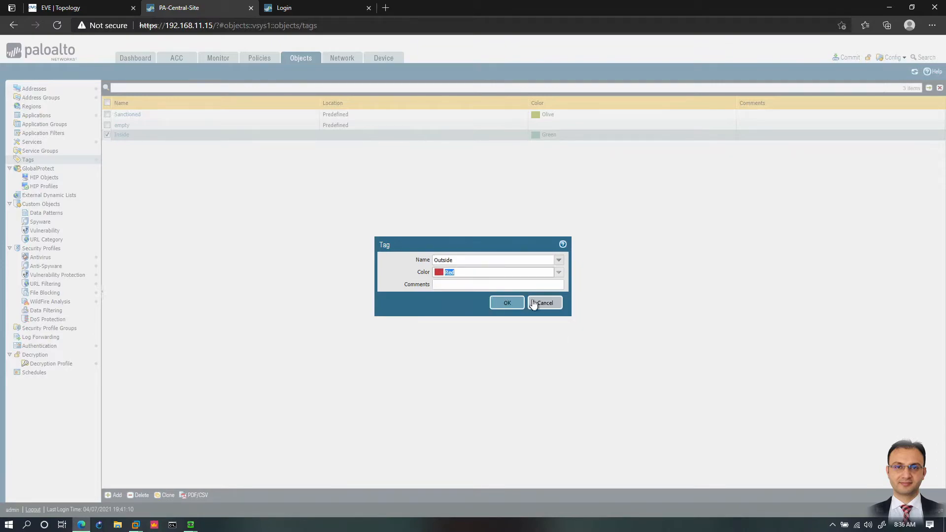
click(504, 302)
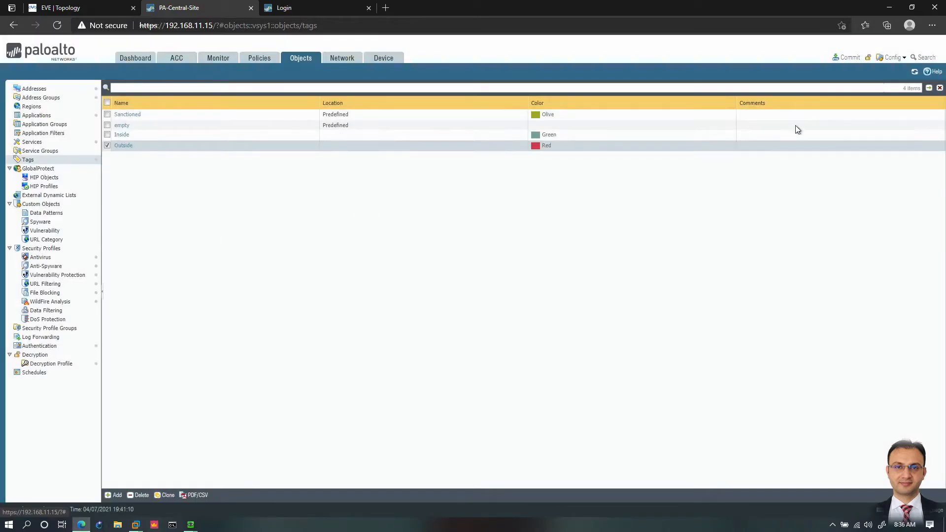
Step: Commit all pending changes and bring up the security policy rules, dismissing the commit status
click(847, 58)
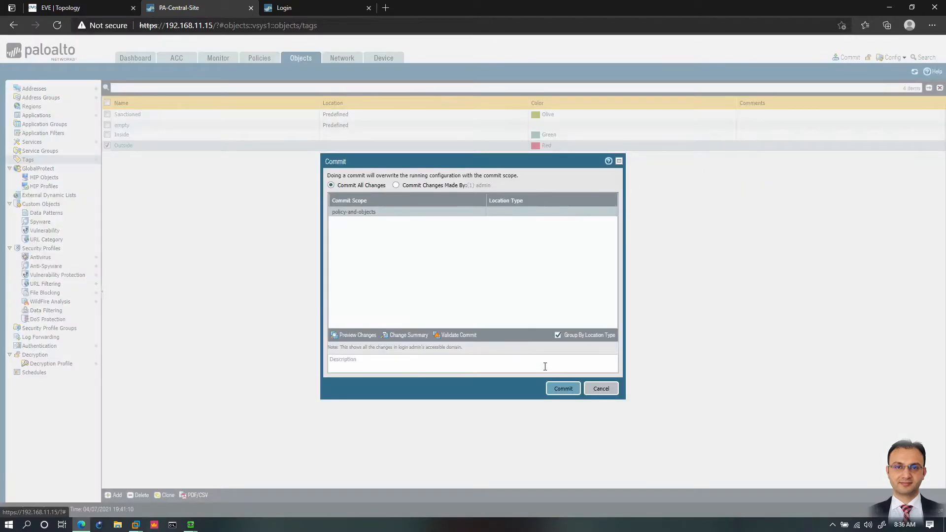
click(563, 389)
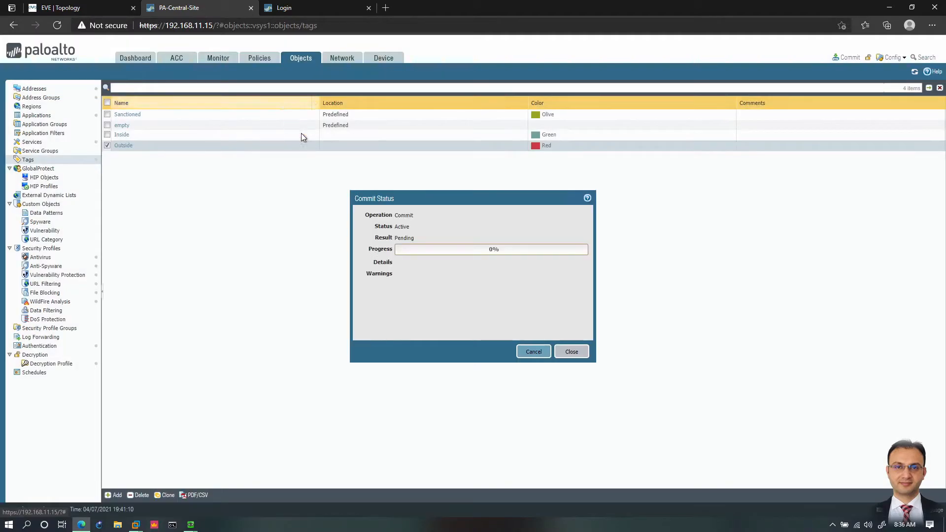
click(265, 60)
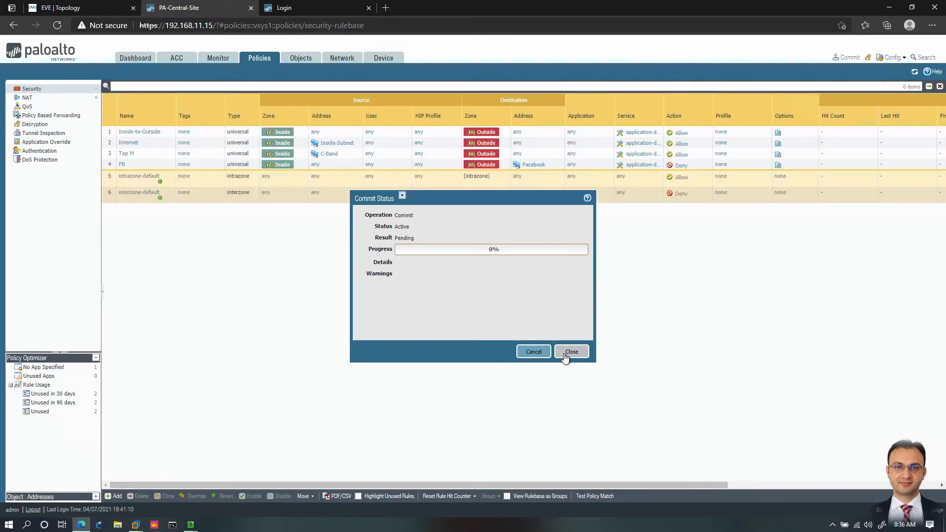
click(571, 352)
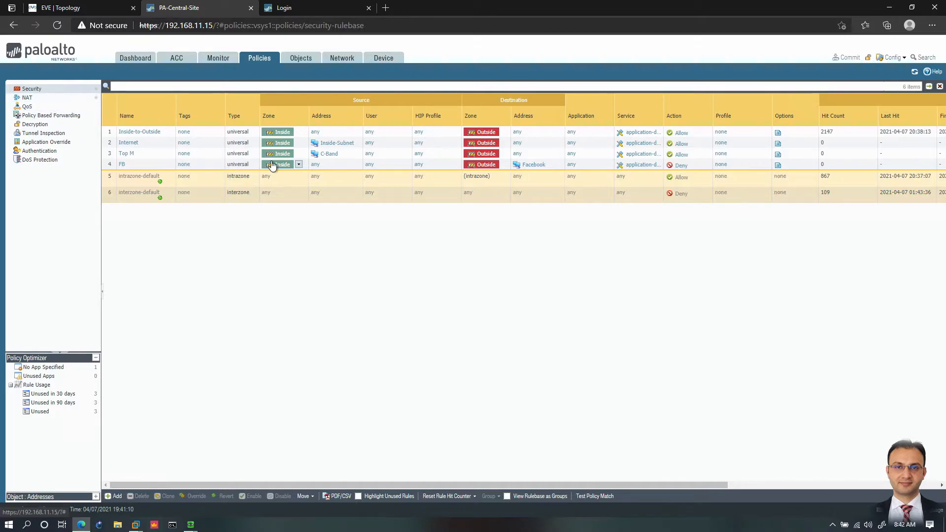
Step: Return to the tag objects and create a tag named Allow with the color Yellow
click(300, 60)
click(117, 495)
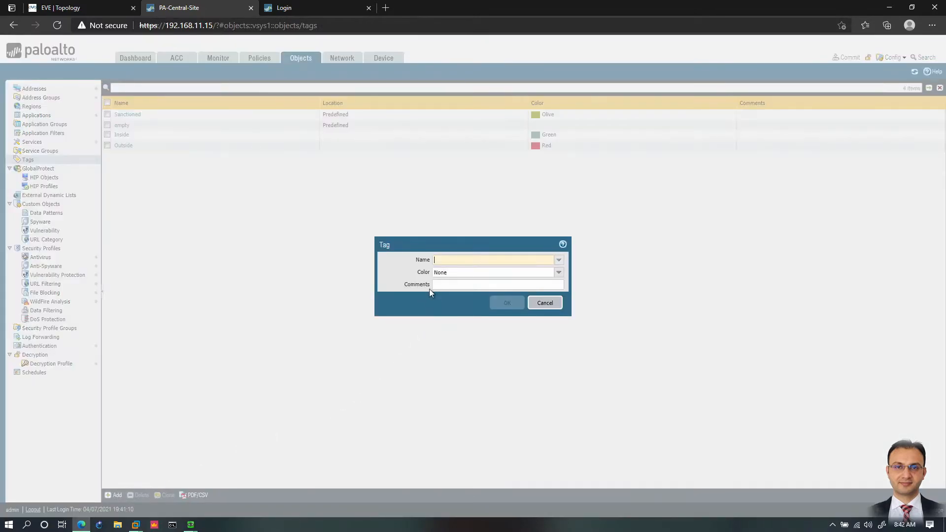
text(Allow)
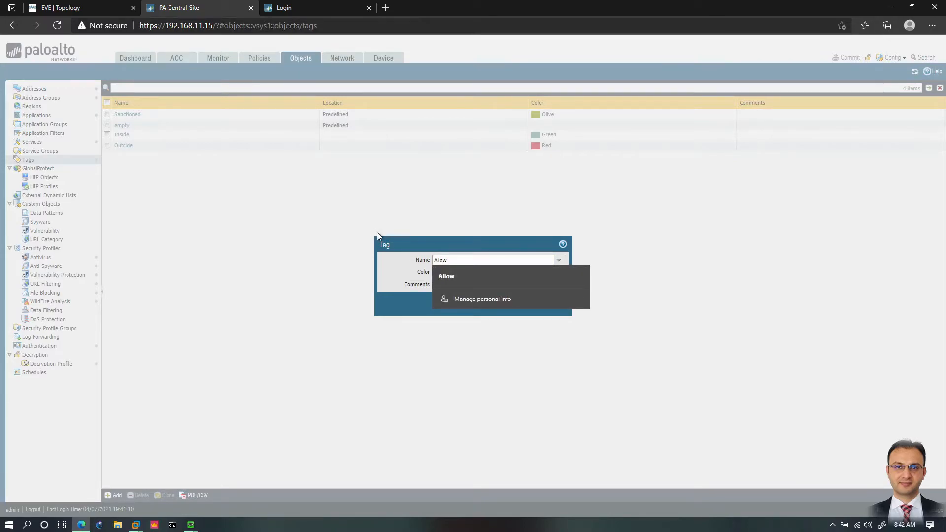
click(412, 277)
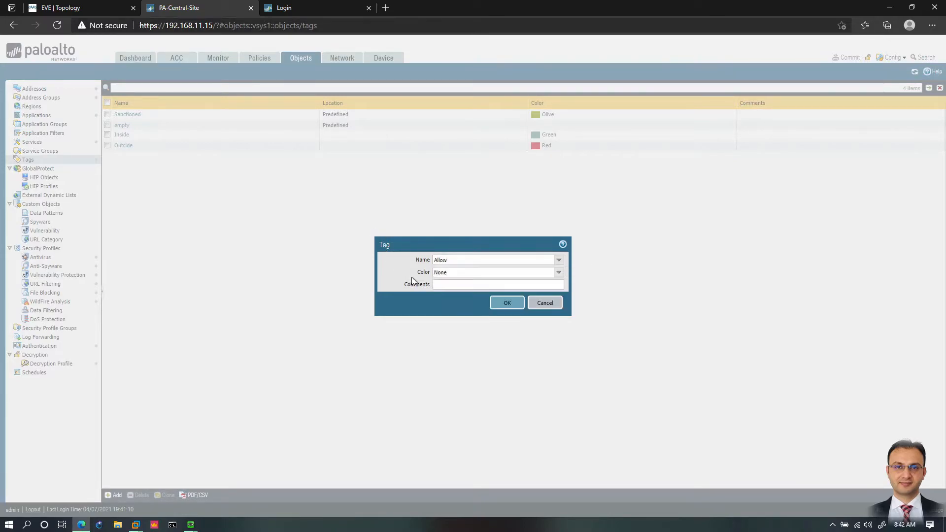
click(559, 272)
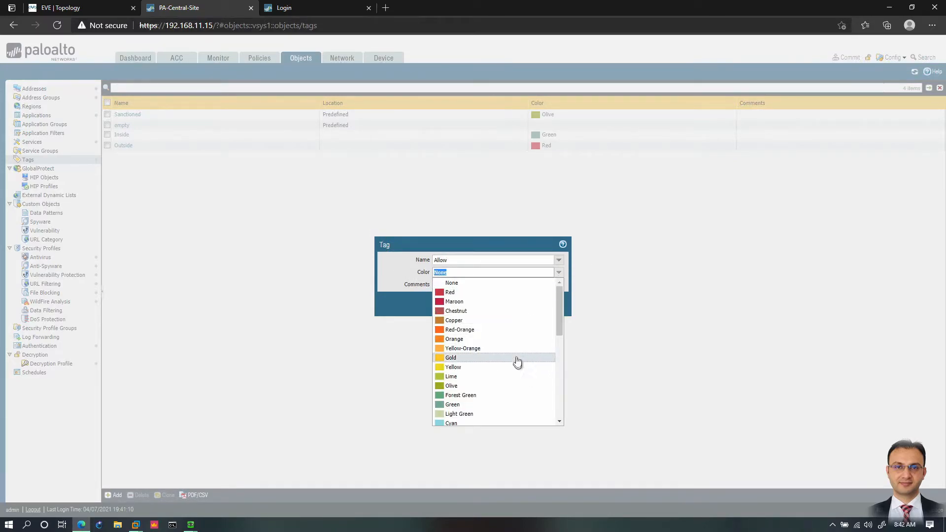
click(478, 371)
click(507, 303)
Step: Create a tag named Block with the color Red
click(118, 495)
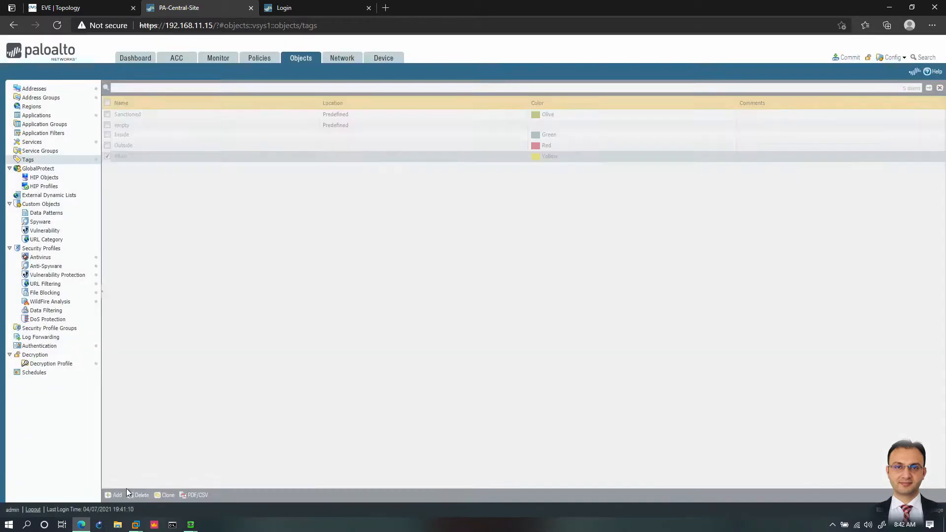
text(Block)
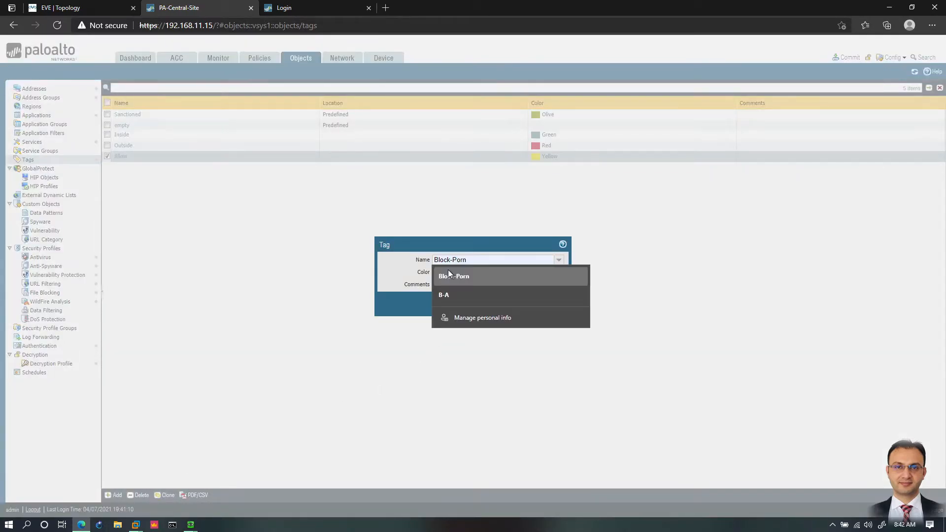
click(403, 287)
click(559, 274)
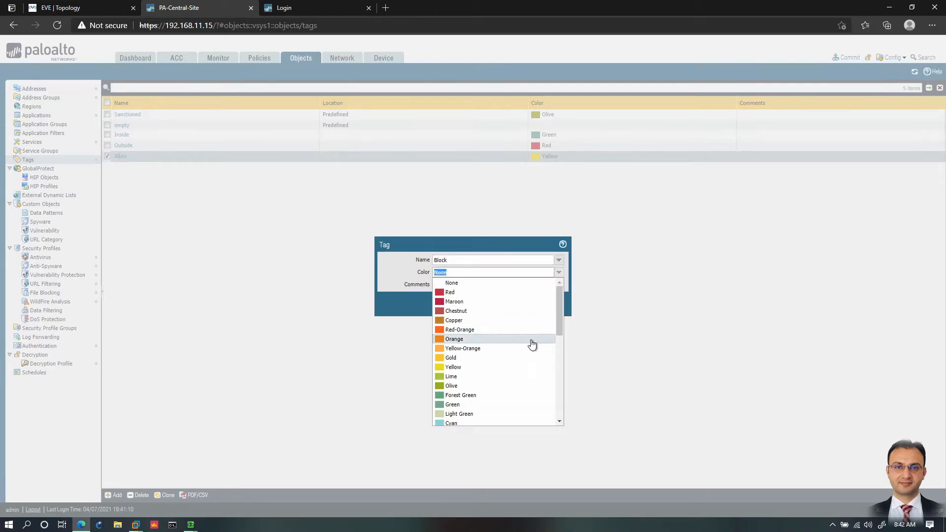
click(487, 330)
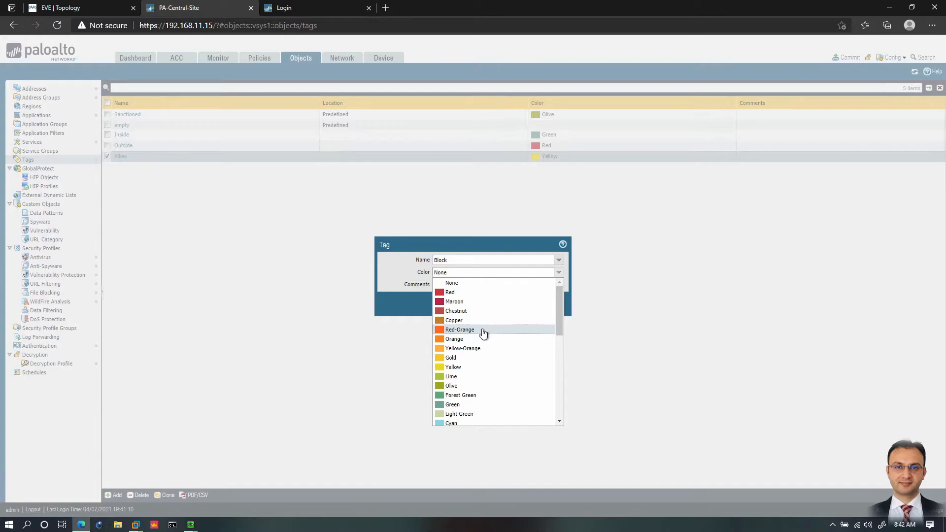
click(558, 273)
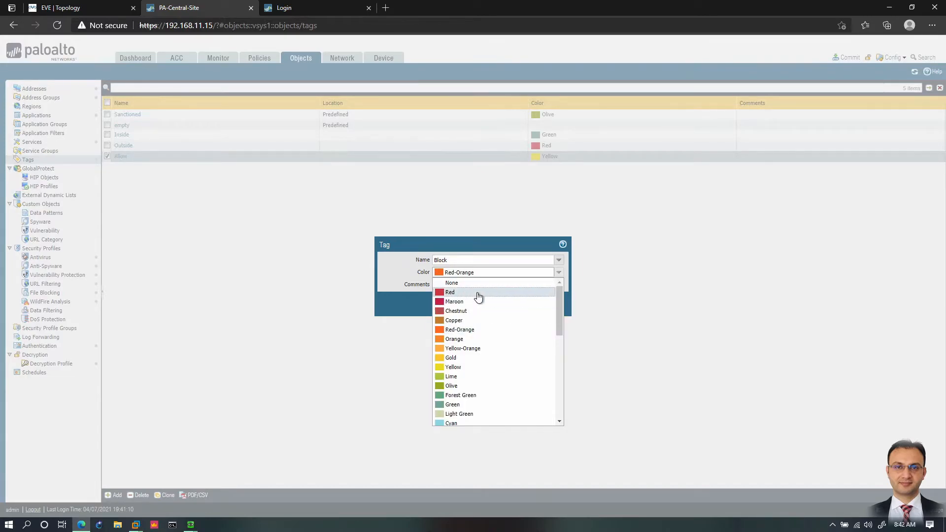
click(475, 292)
click(506, 303)
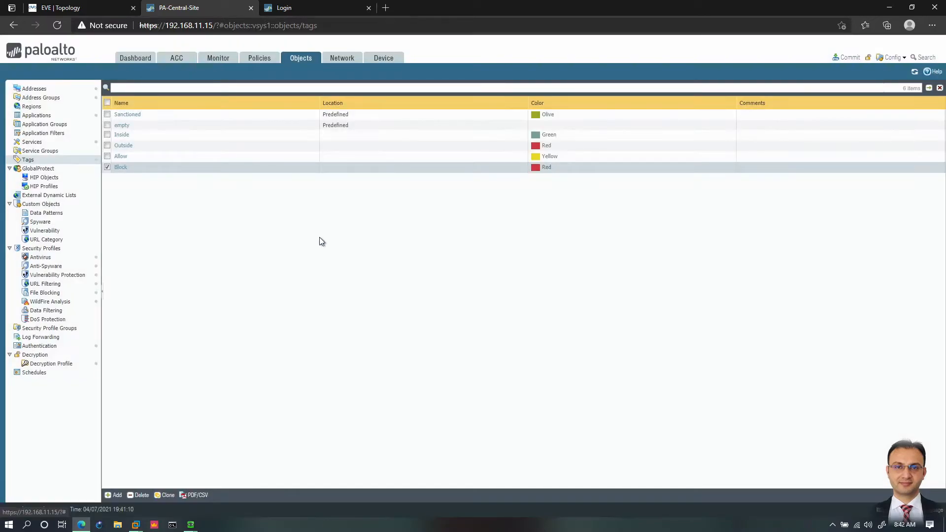
Step: Assign the Allow tag to the Inside-to-Outside security policy rule
click(262, 60)
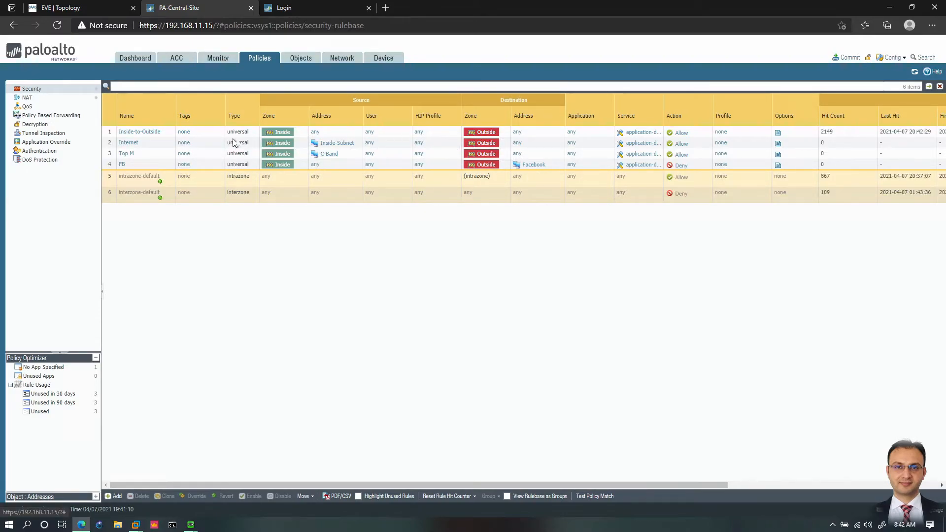
click(186, 133)
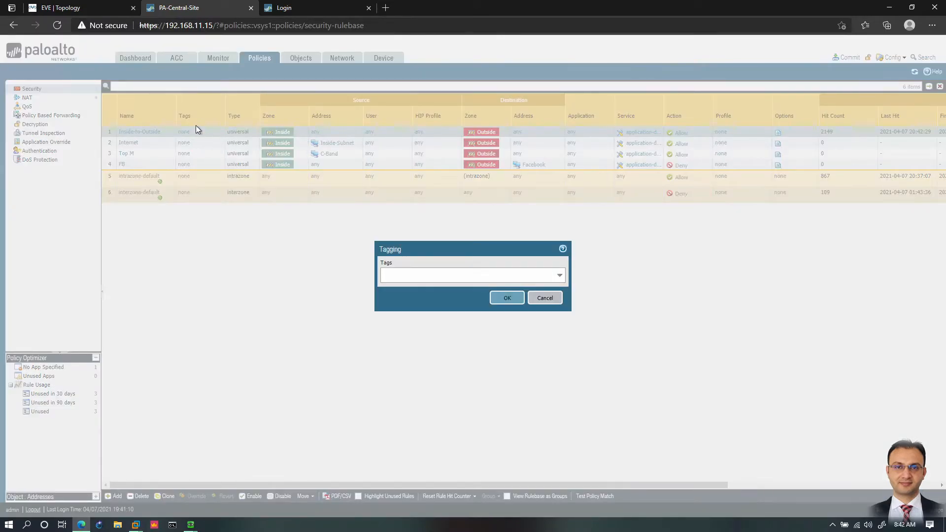
click(559, 275)
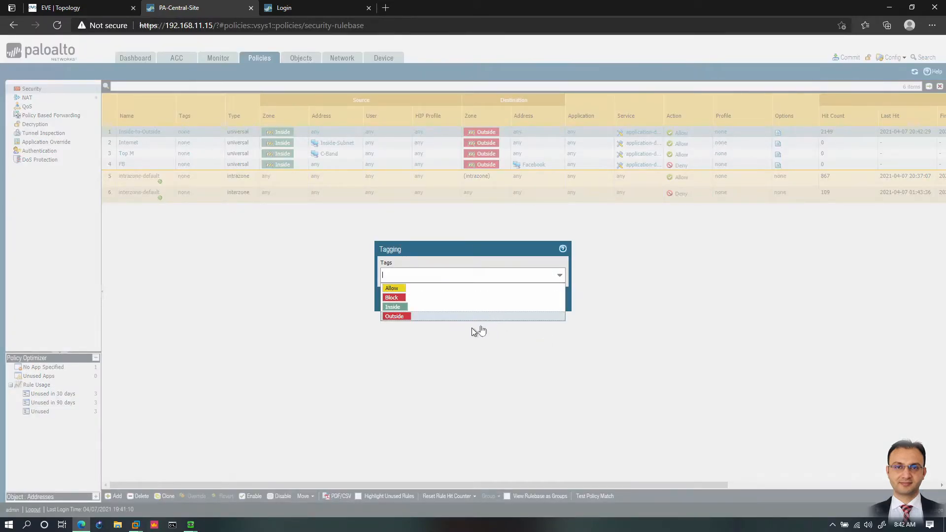
click(395, 291)
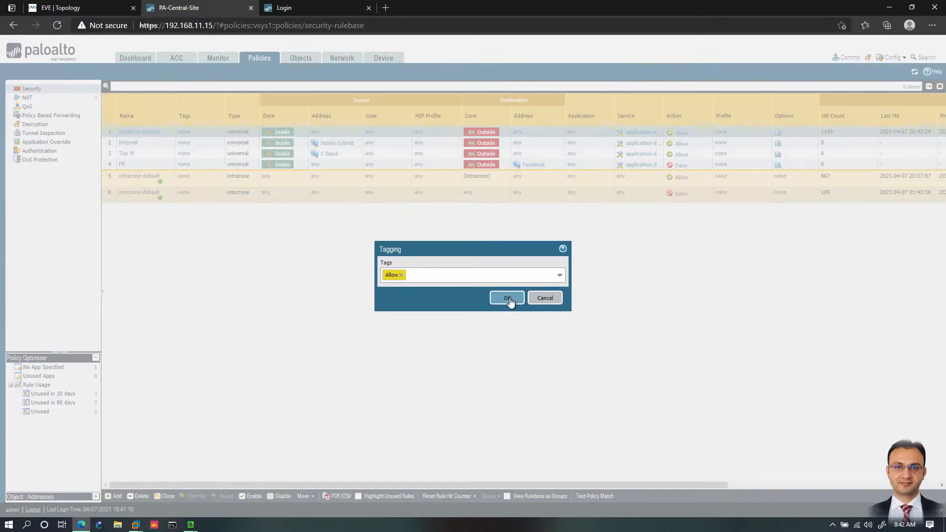
click(507, 298)
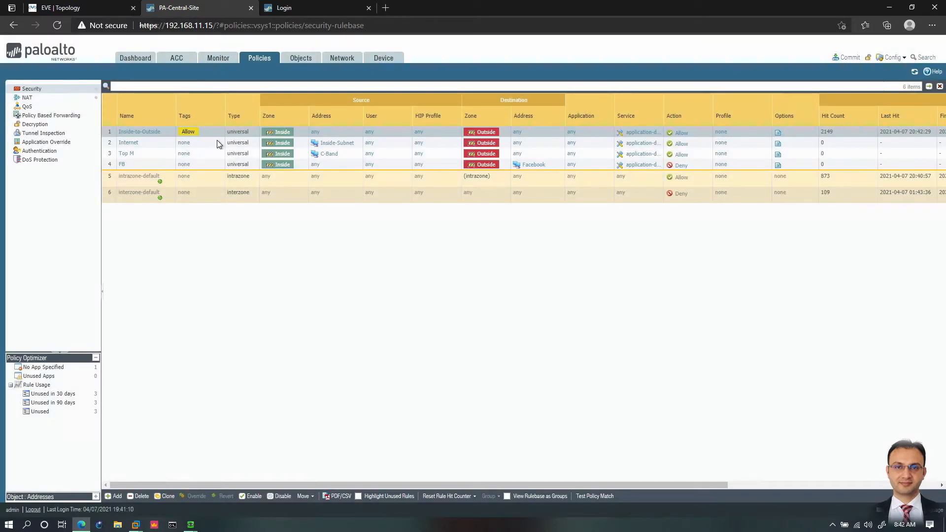
Step: Assign the Allow tag to the Internet security policy rule
click(184, 143)
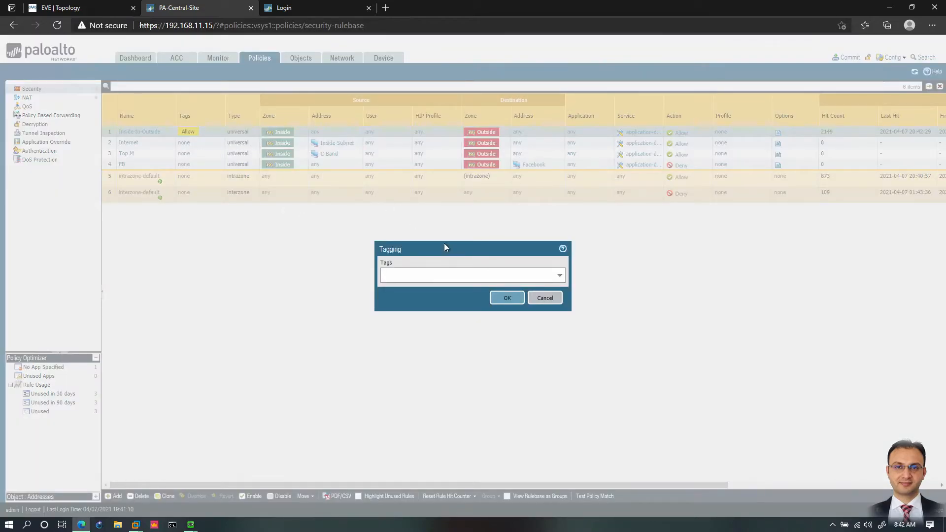
click(561, 275)
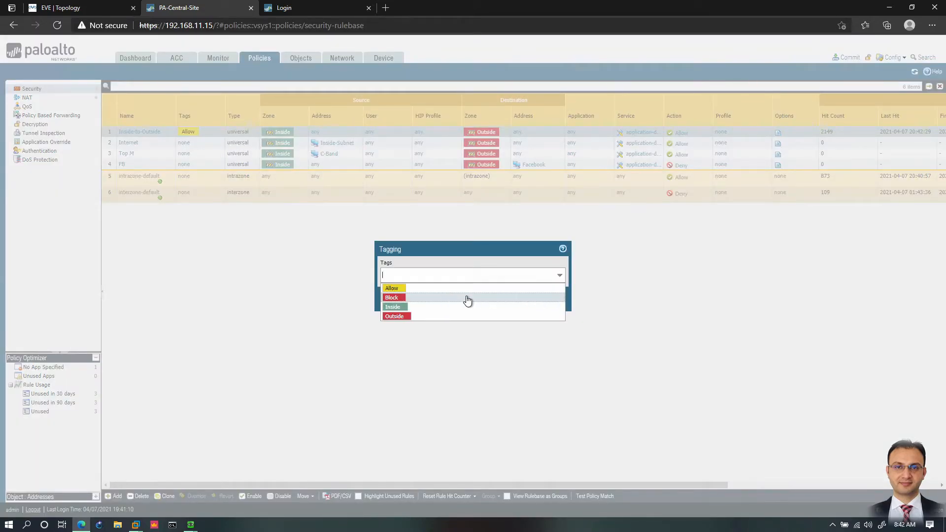
click(394, 288)
click(488, 251)
click(510, 298)
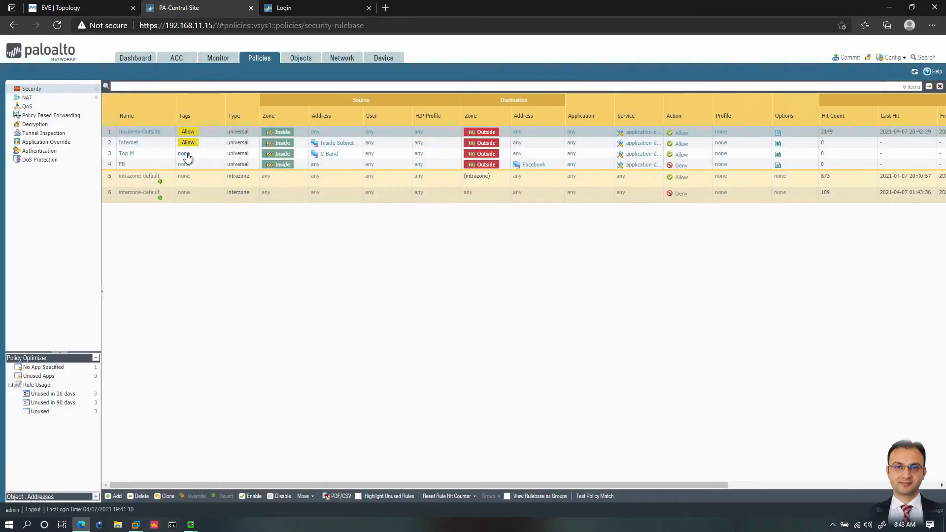
Step: Assign the Allow tag to the Top M security policy rule
click(184, 154)
click(557, 277)
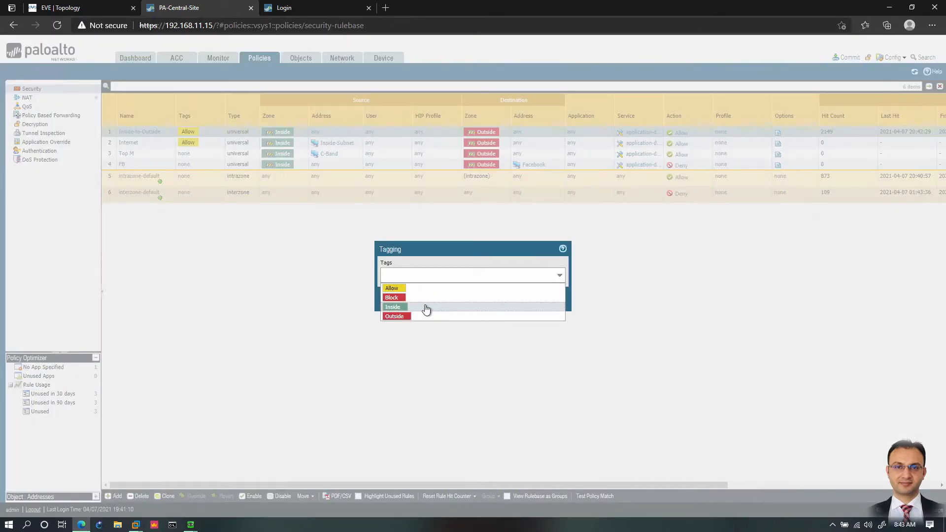
click(393, 289)
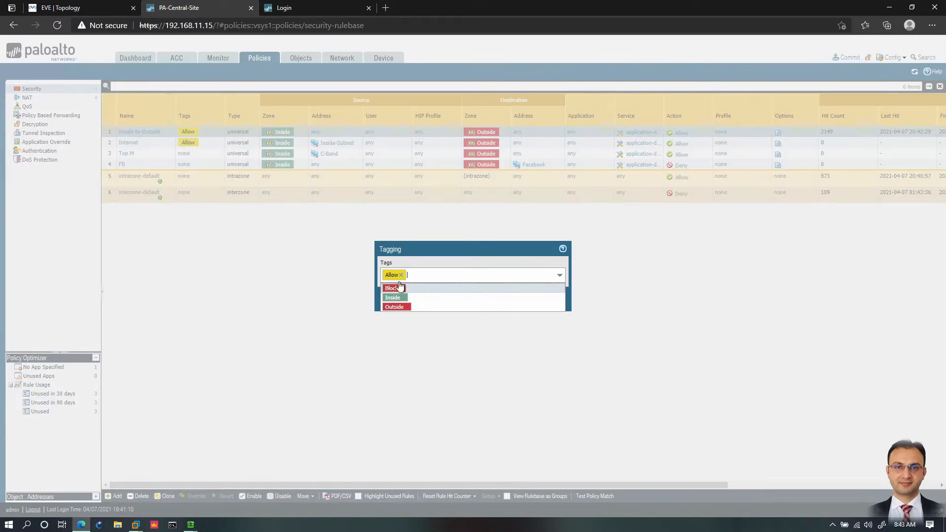
click(508, 251)
click(511, 298)
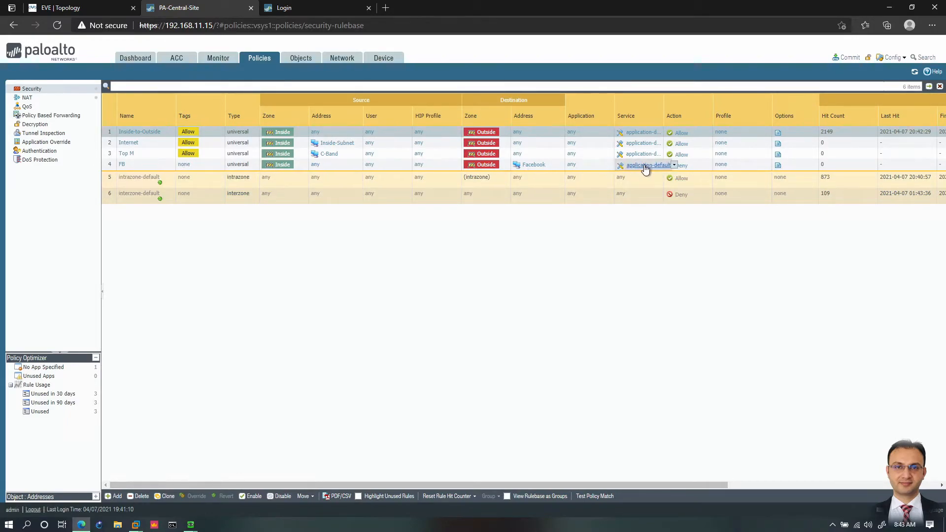
Step: Assign the Block tag to the FB security policy rule
click(185, 165)
click(560, 275)
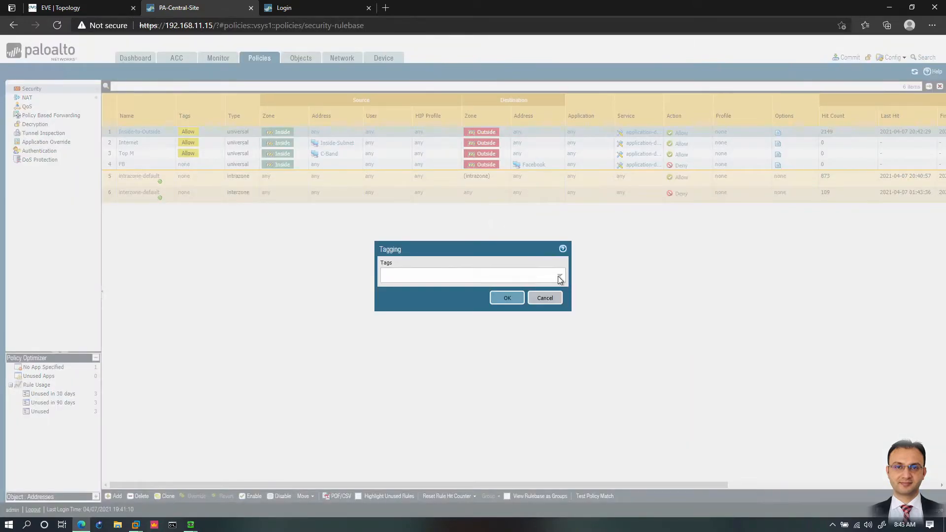
click(392, 298)
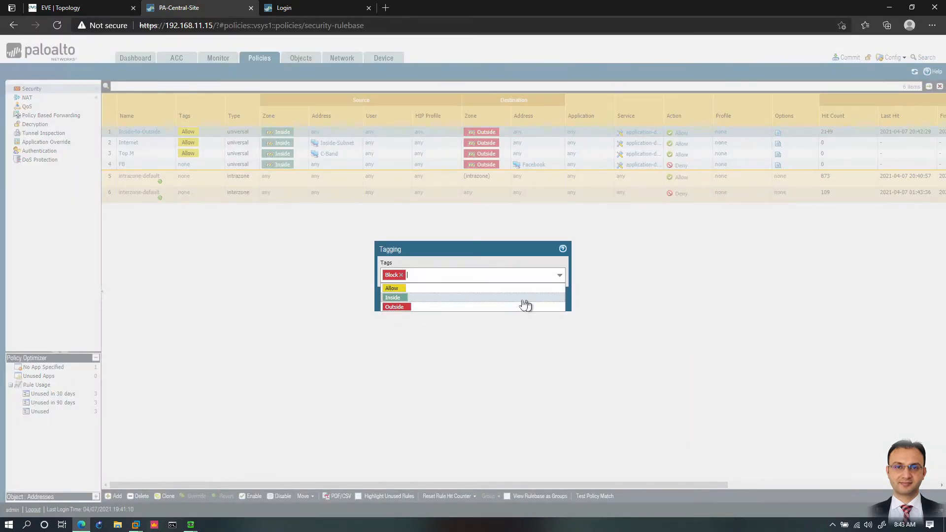
click(507, 252)
click(523, 297)
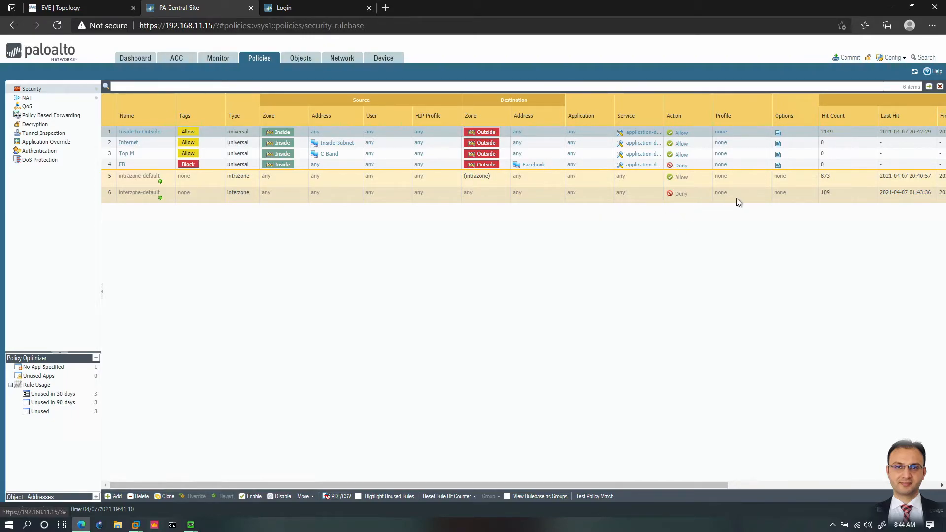
Step: Commit all changes to apply the rule tags to the running configuration
click(847, 57)
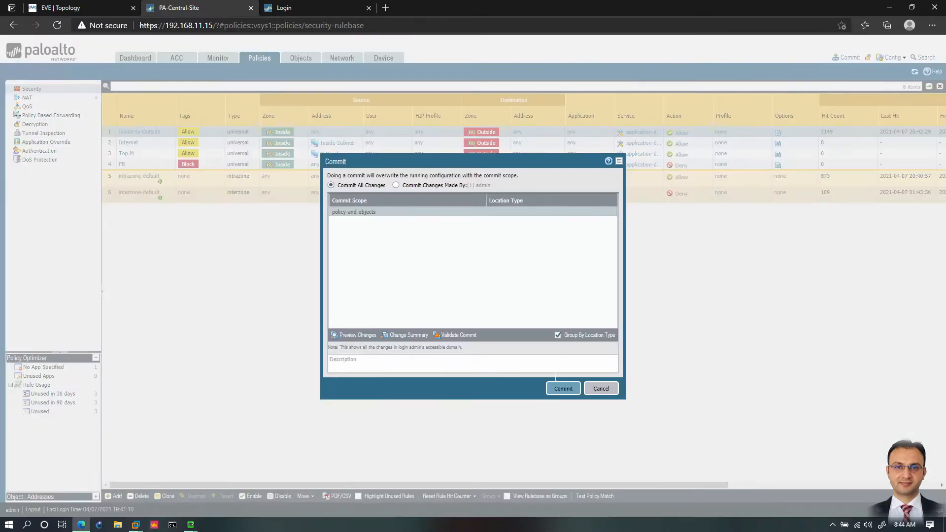
click(562, 390)
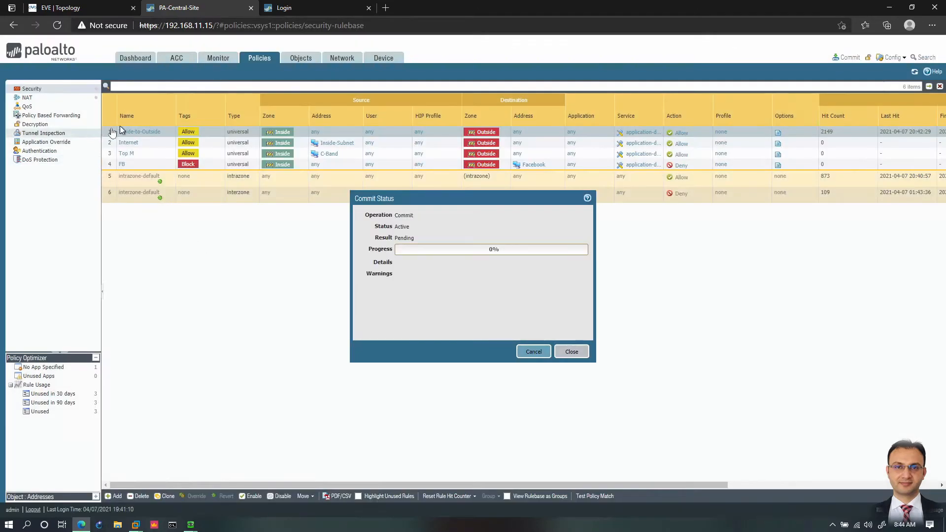
Step: Create a tag named HR-Users with the color Red-Orange
click(295, 60)
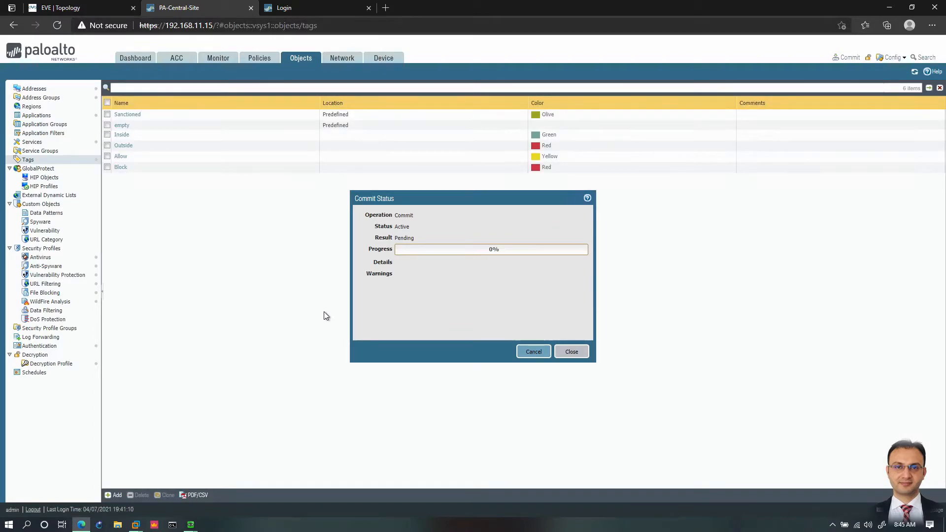
click(571, 352)
click(116, 496)
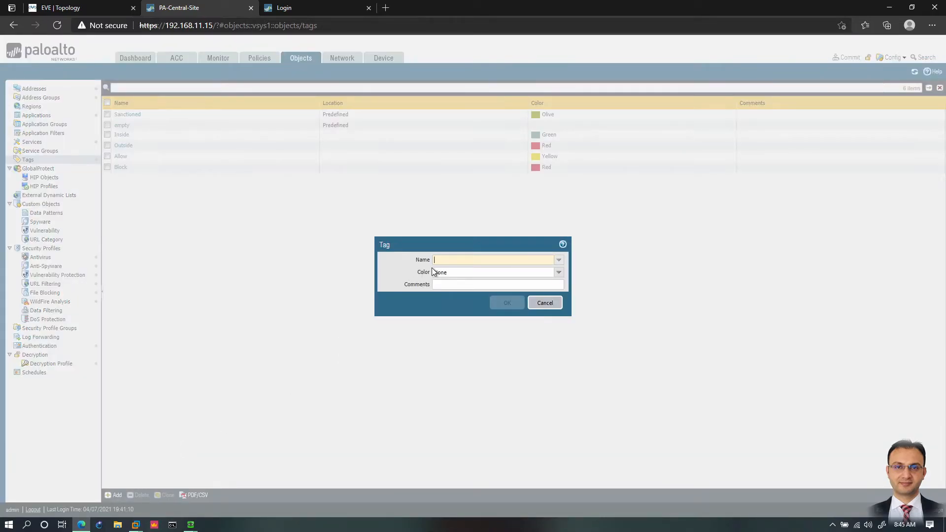
text(HR-)
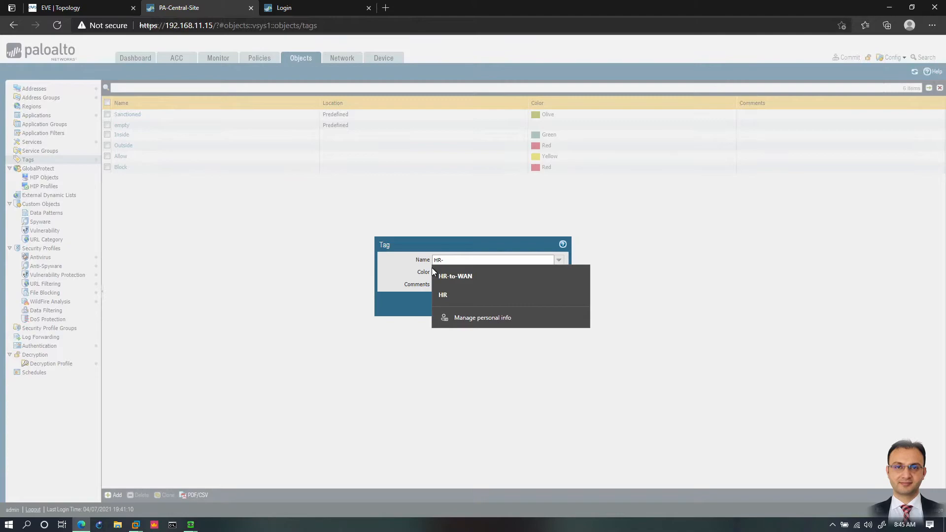
text(Us)
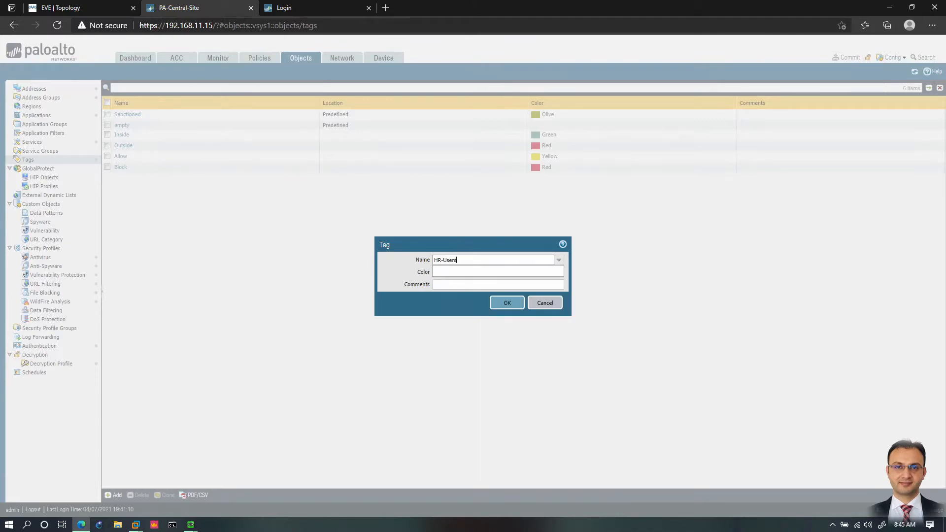
text(ers)
click(475, 273)
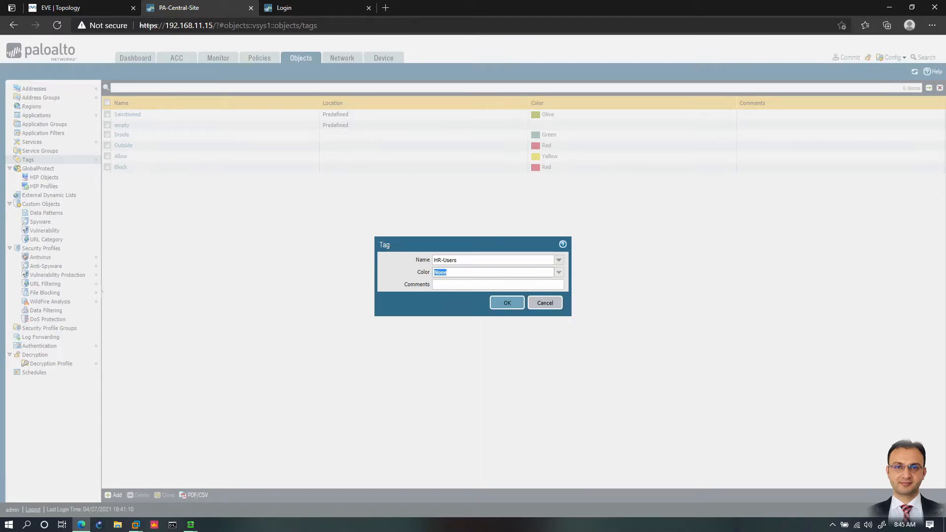
click(559, 273)
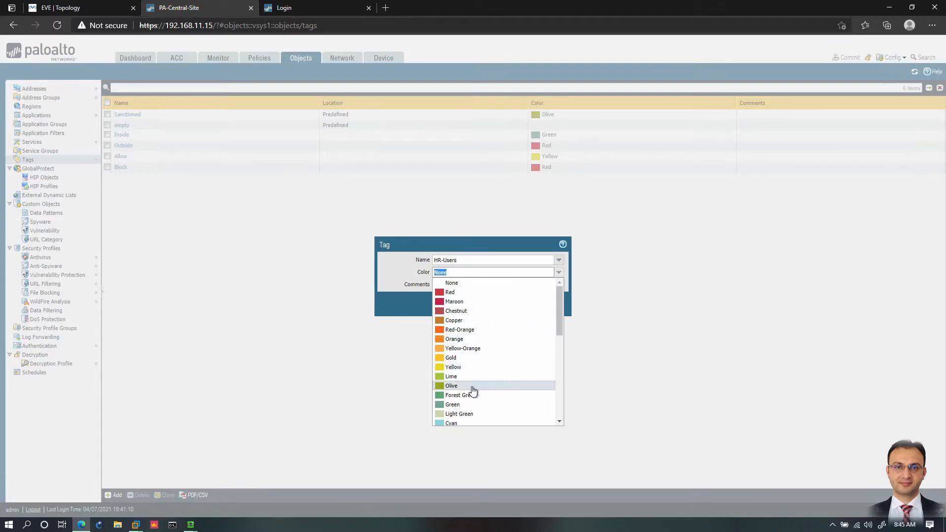
click(472, 331)
click(508, 303)
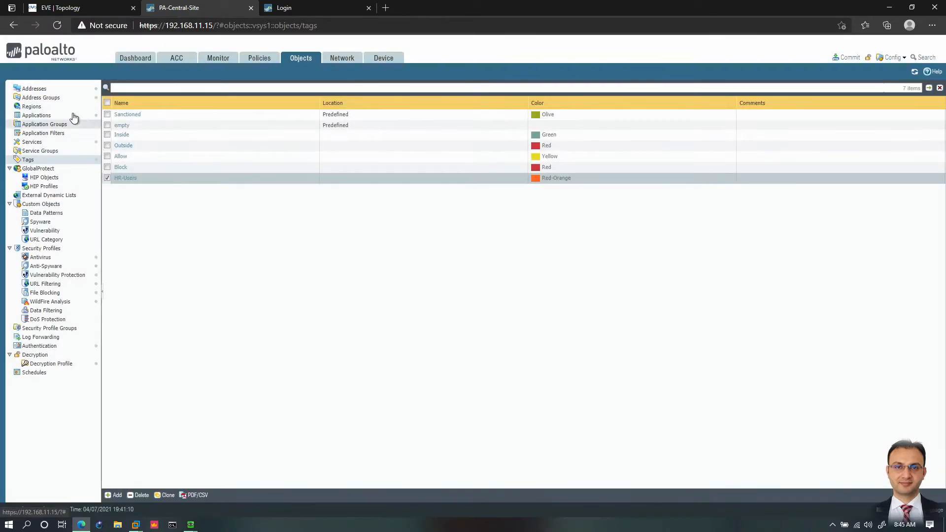
Step: Create an IP Netmask address object named HR-User1 with address 192.168.1.11 and the HR-Users tag
click(34, 88)
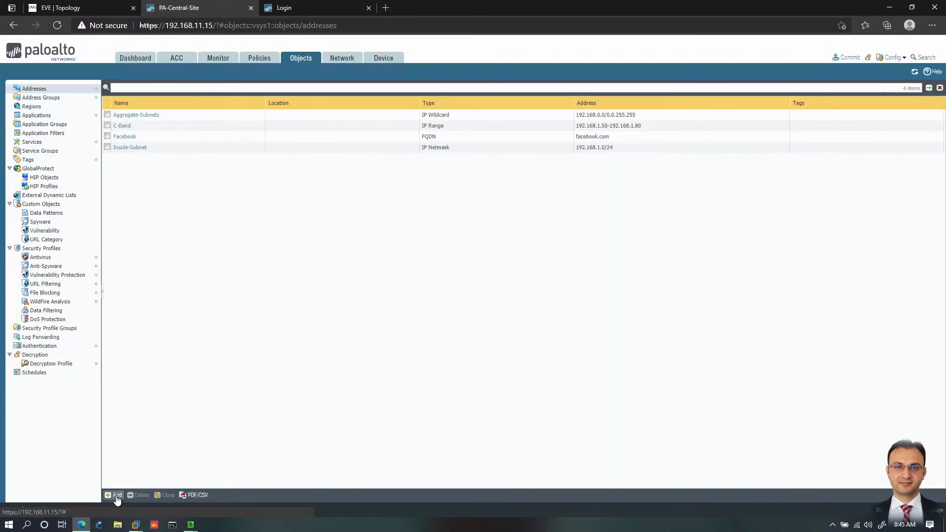
click(116, 496)
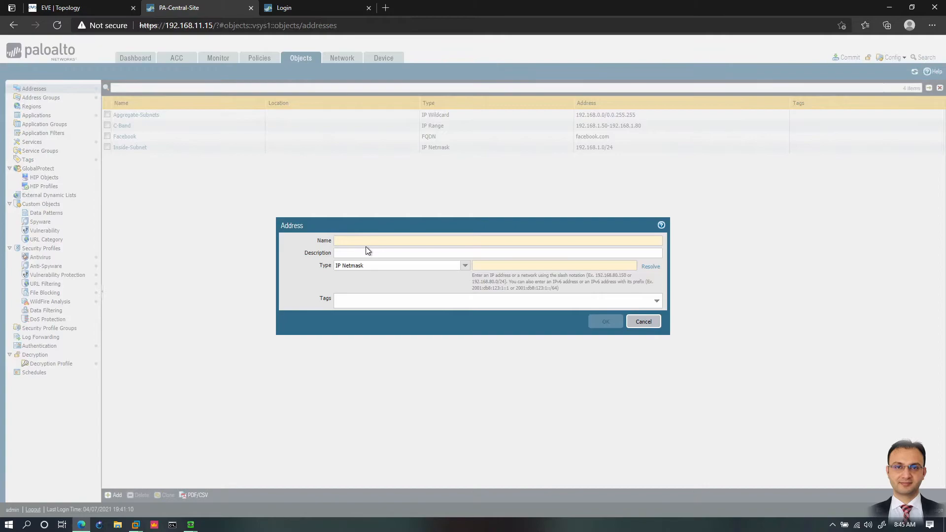
text(HR-User1)
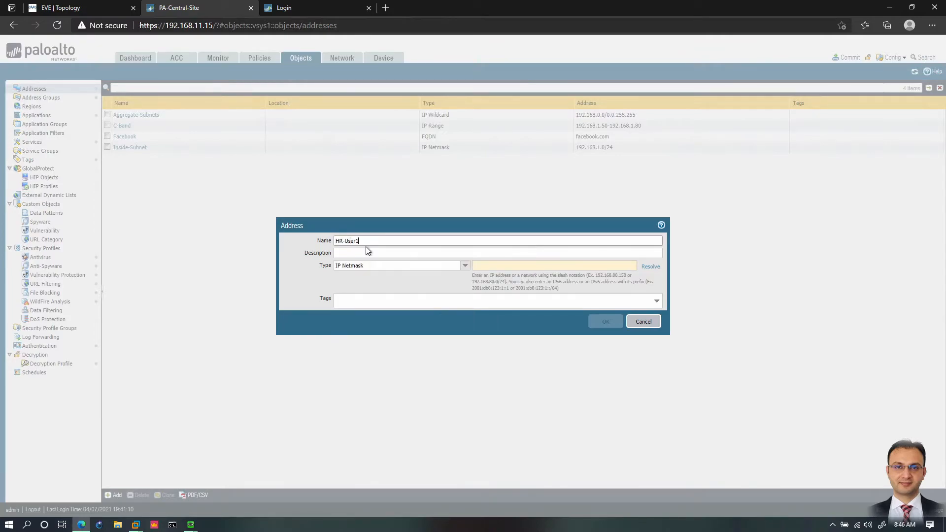
drag(361, 241, 290, 244)
key(Tab)
key(Tab)
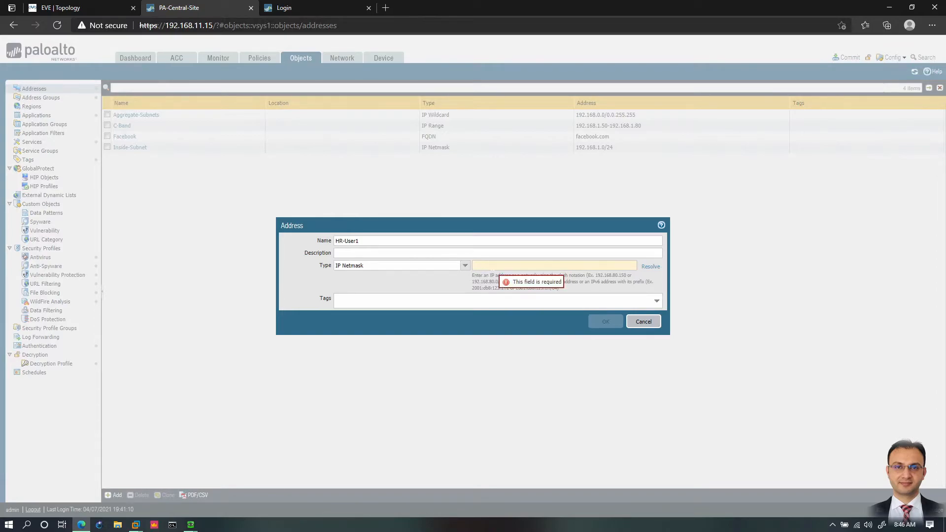
text(192.168.1)
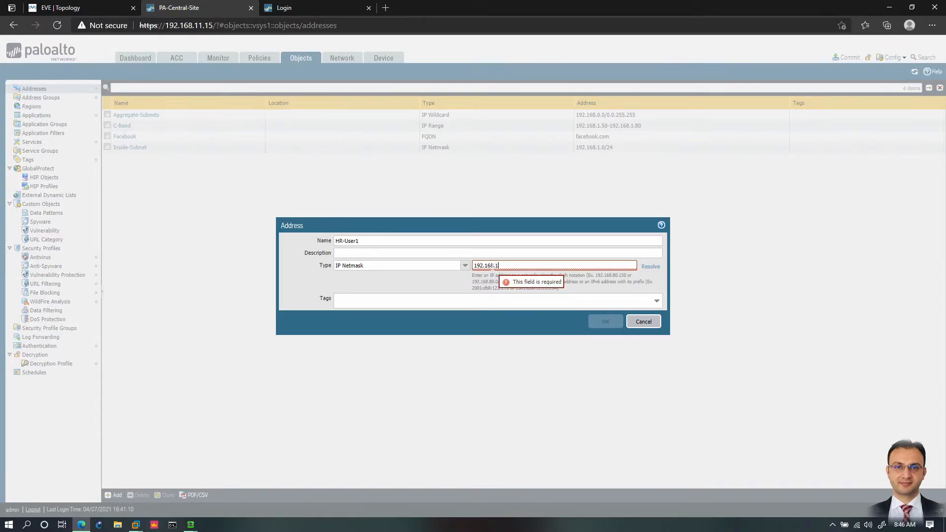
text(.11)
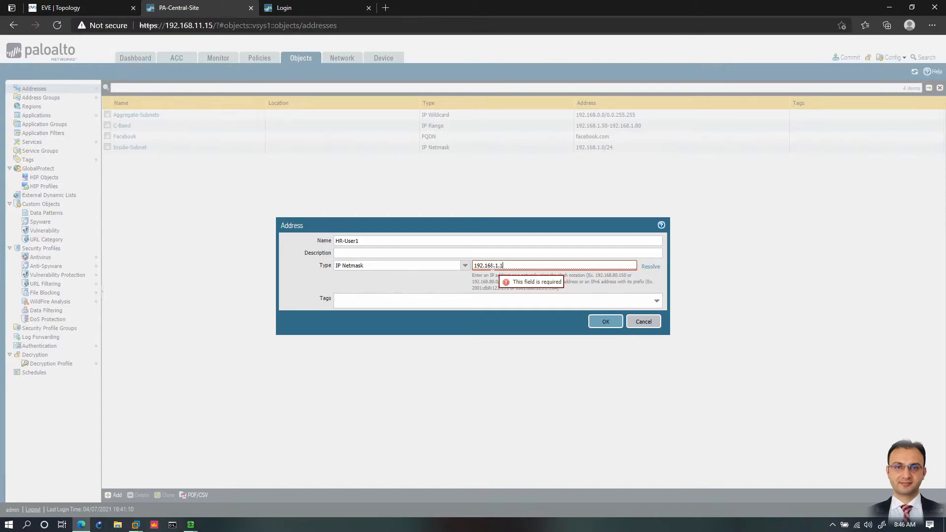
click(657, 300)
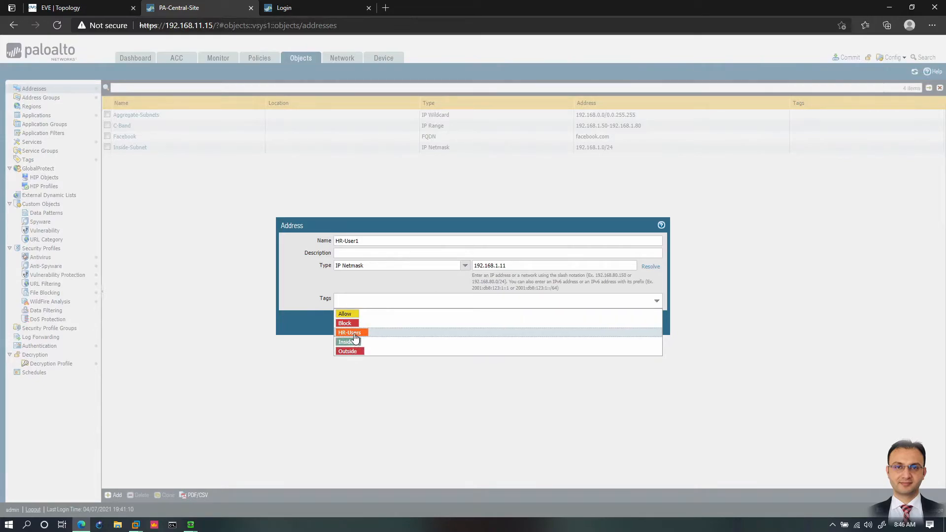
click(354, 334)
click(605, 323)
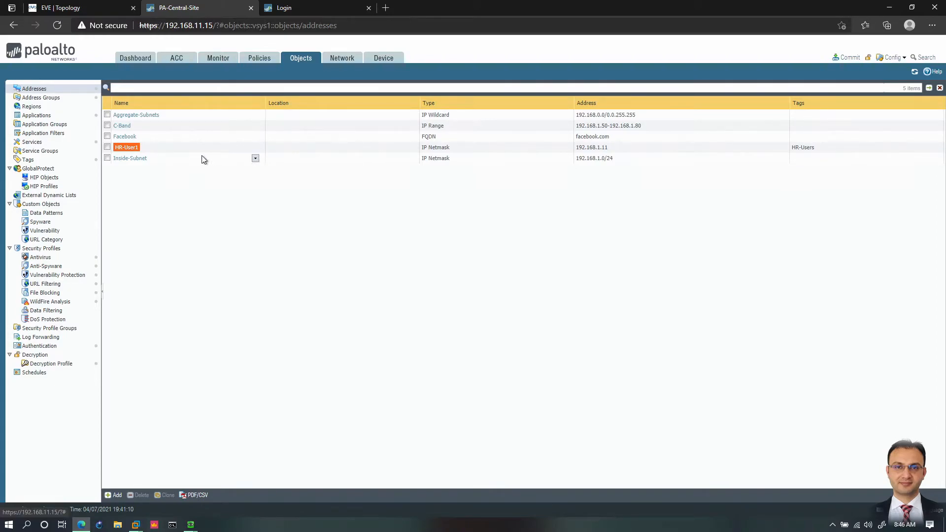
Step: Create a dynamic address group named HR that matches the HR-Users tag
click(44, 98)
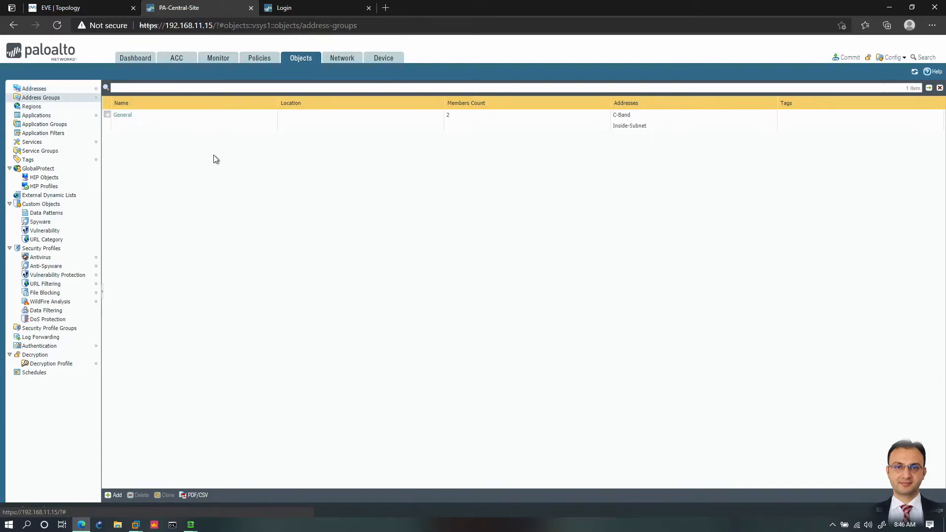
click(114, 495)
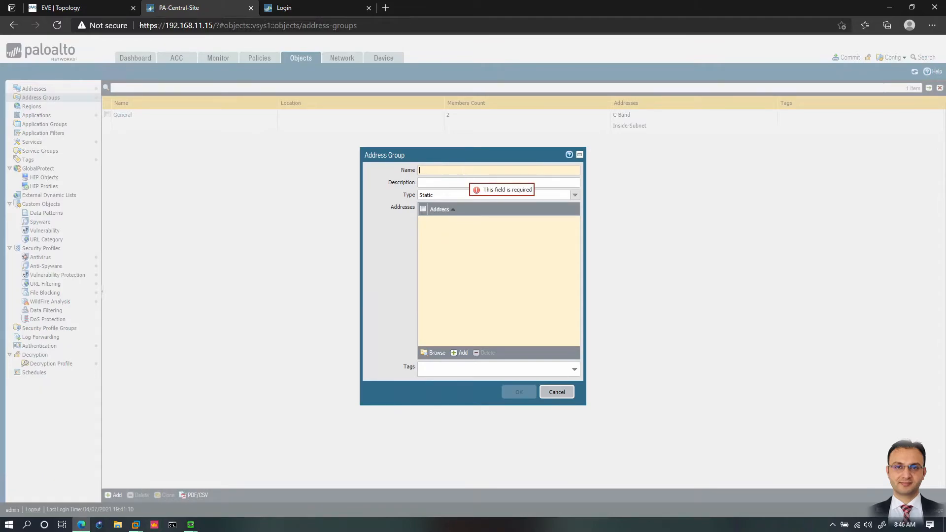
text(HR)
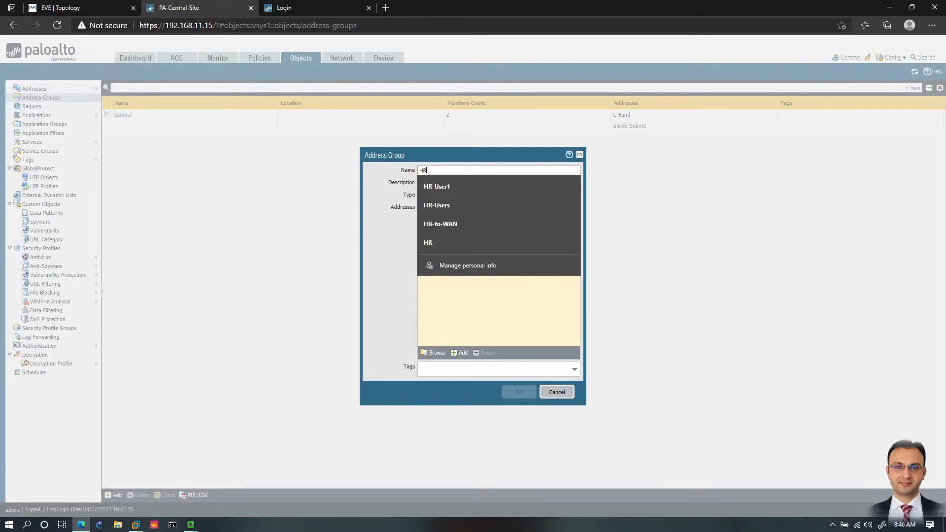
click(404, 233)
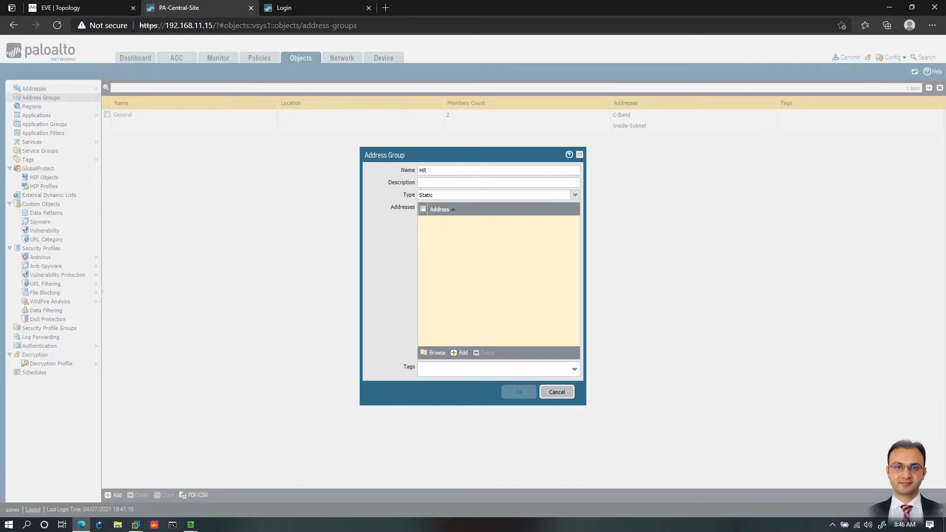
click(575, 195)
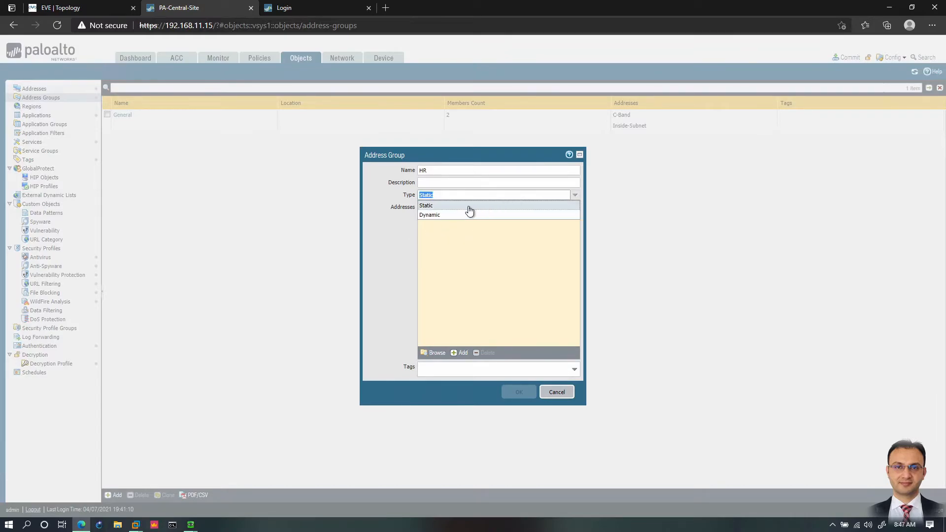
click(440, 215)
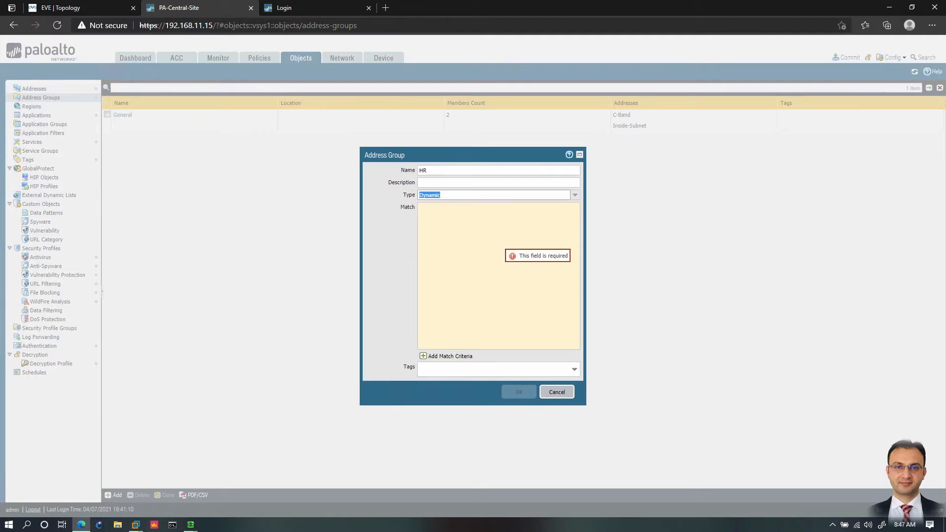
click(439, 357)
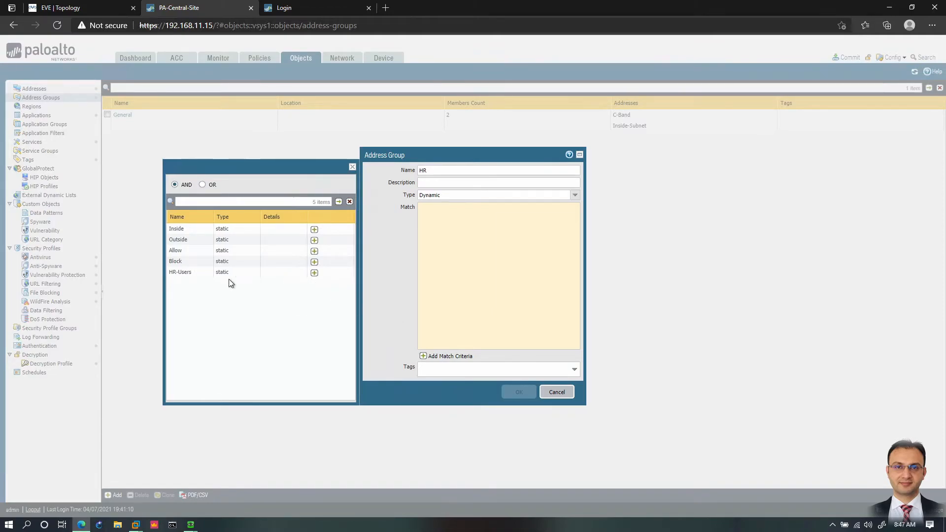
click(314, 272)
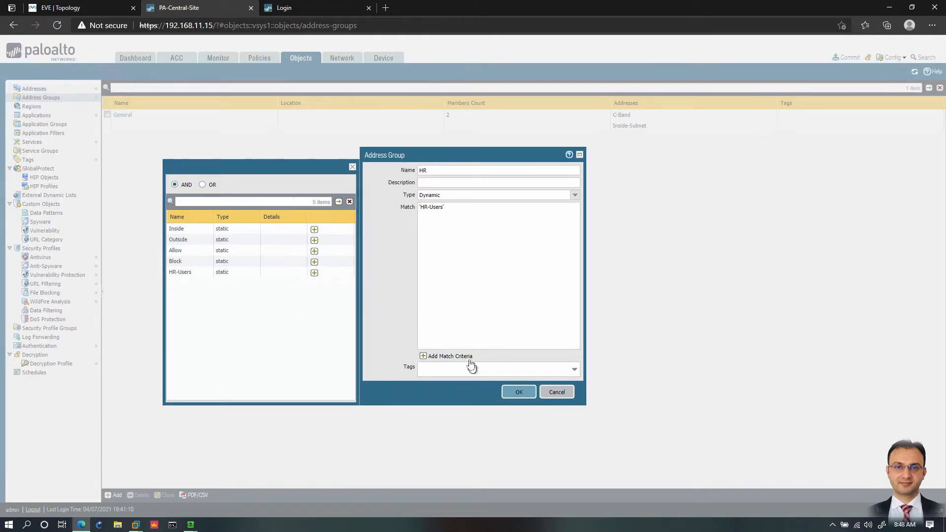
click(521, 393)
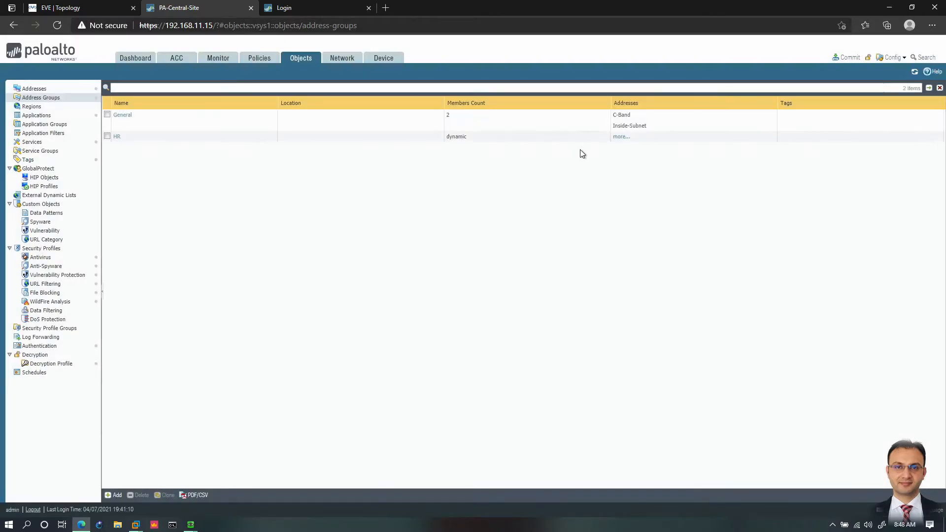
Step: Commit the changes, checking the HR address group's member list before and after the commit
click(623, 139)
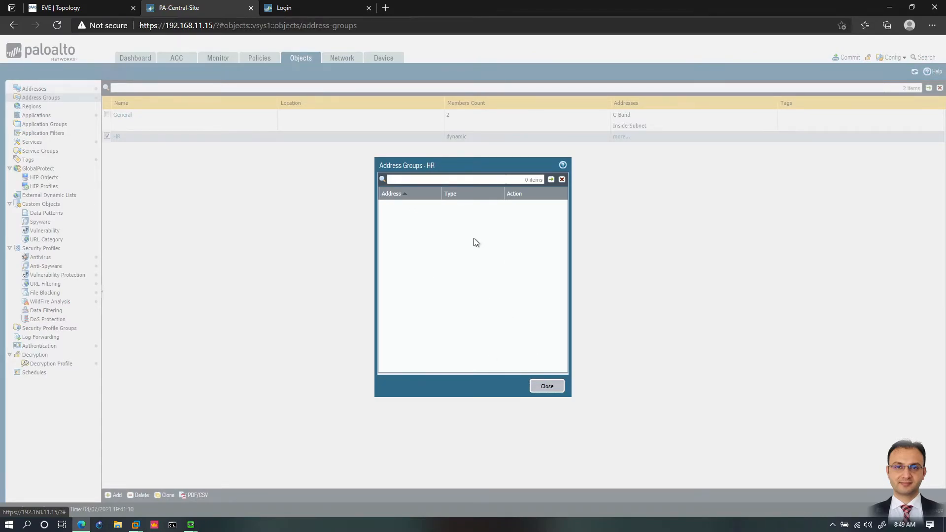
click(546, 387)
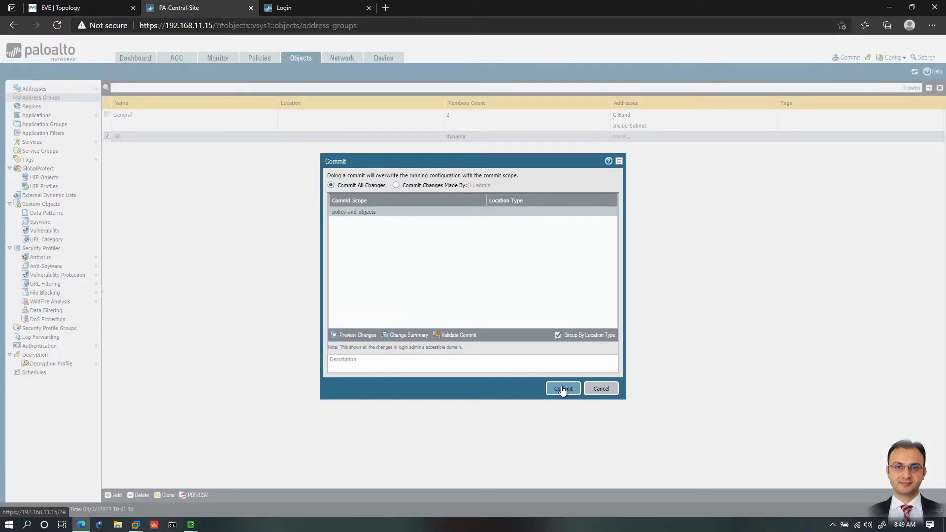
click(564, 390)
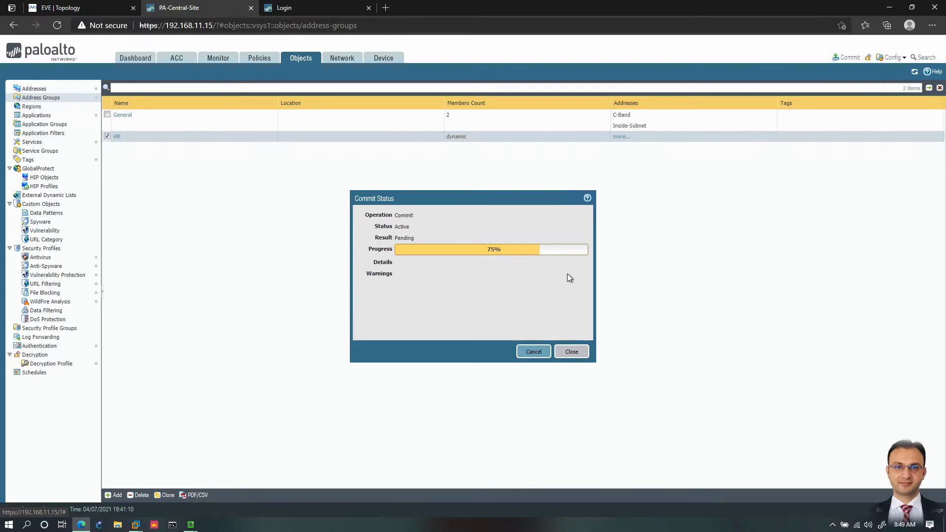
click(572, 353)
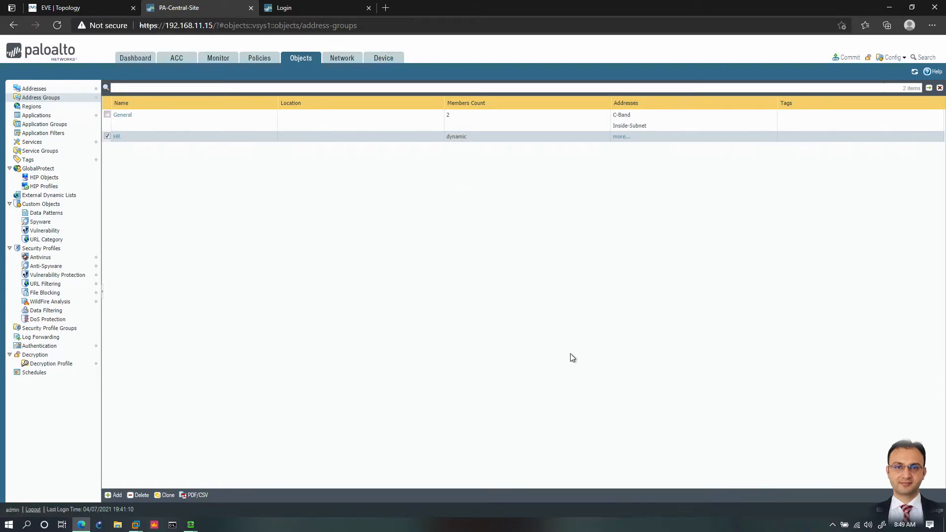
click(621, 137)
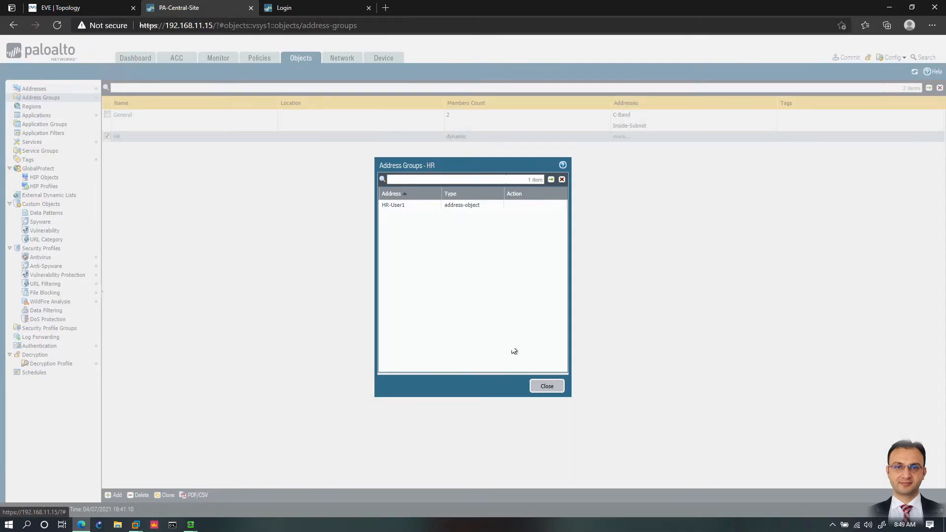
click(546, 387)
Step: Create an IP Netmask address object named HR-User2 with address 192.168.1.12 and the HR-Users tag
click(43, 90)
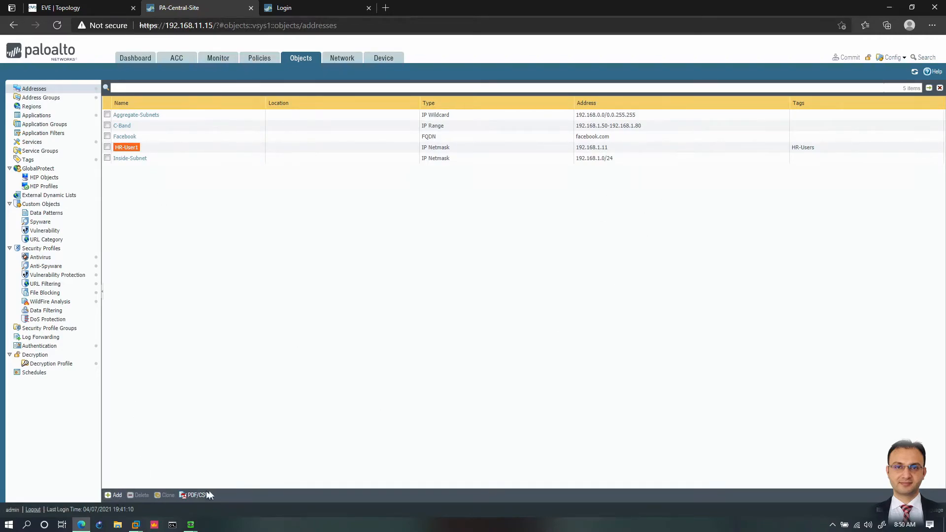
click(113, 495)
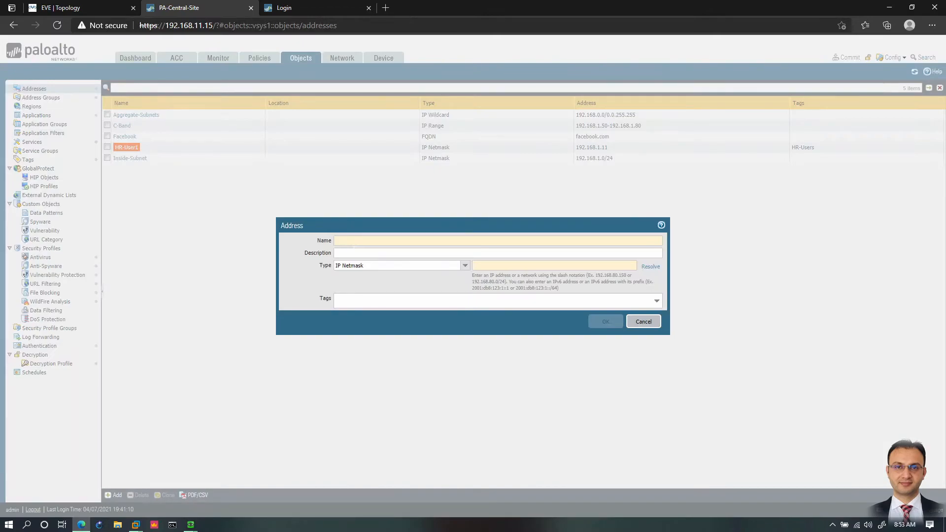
text(HR-User2)
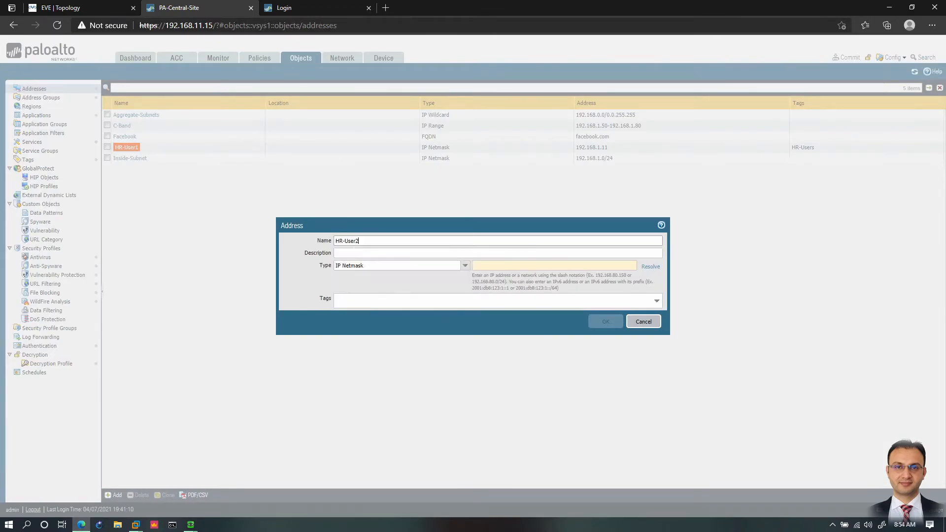
click(512, 266)
text(192.16)
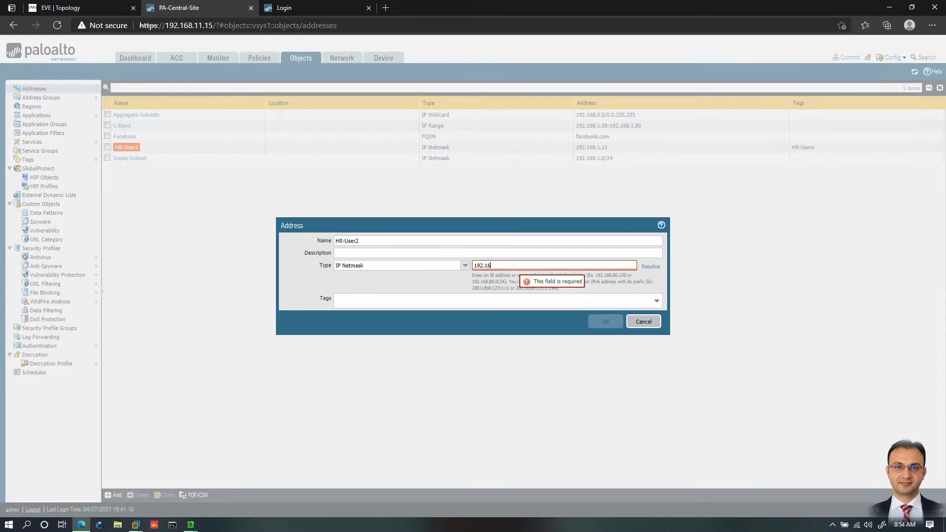
text(8.1.12)
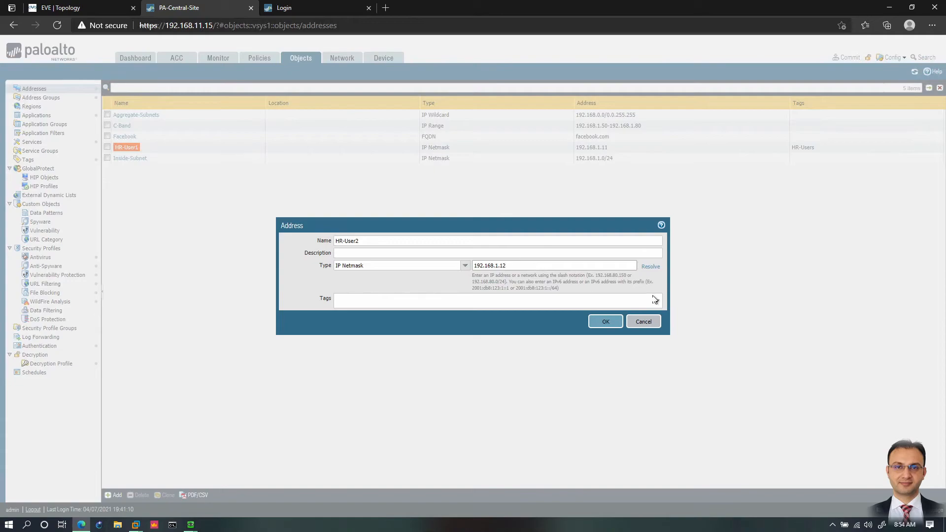
click(661, 304)
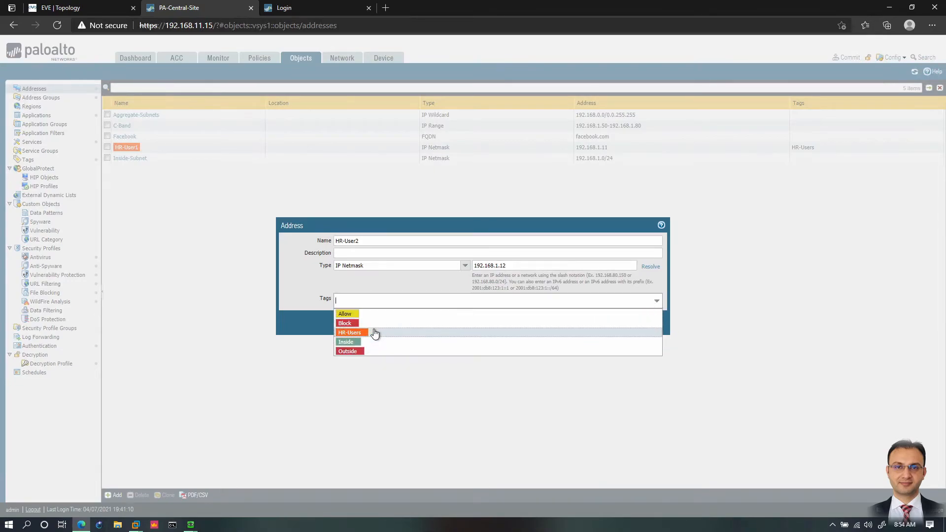
click(368, 335)
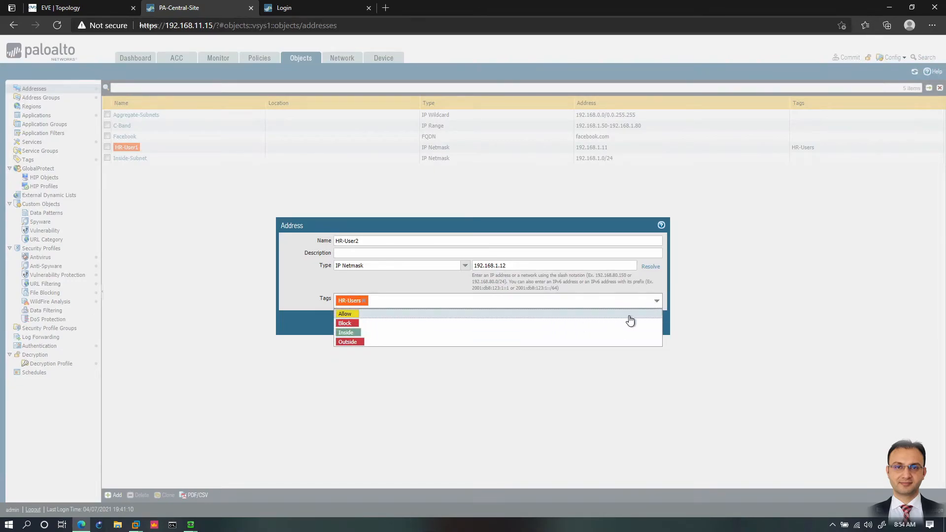
click(468, 304)
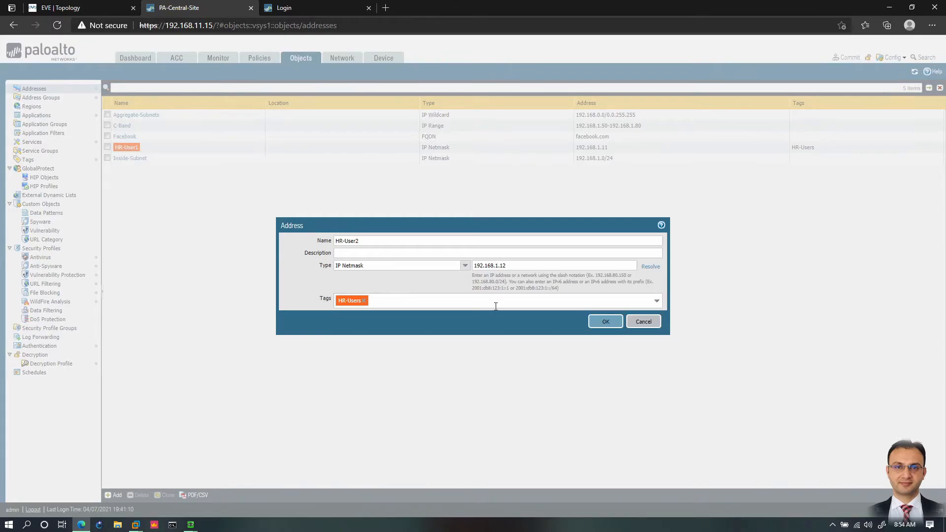
click(600, 323)
Step: Commit the changes and check the HR address group's member list while the commit runs
click(847, 60)
click(563, 390)
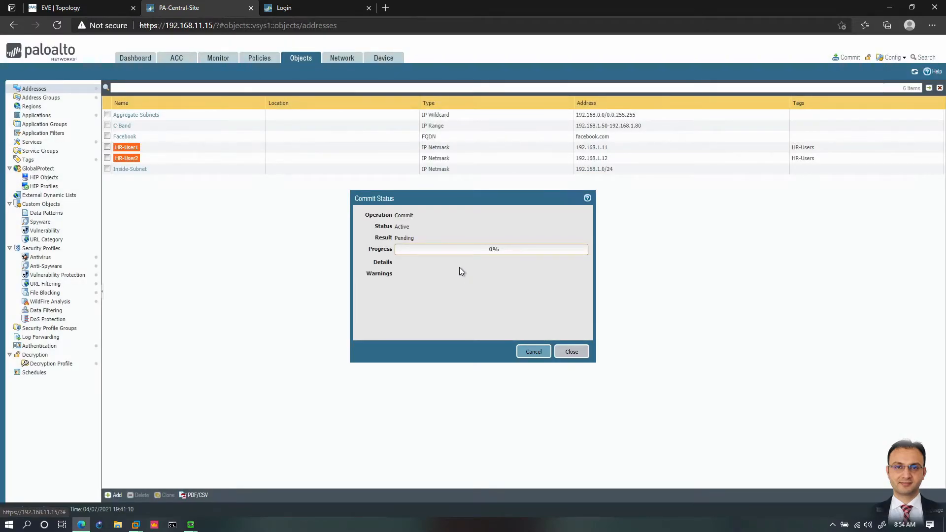
click(50, 98)
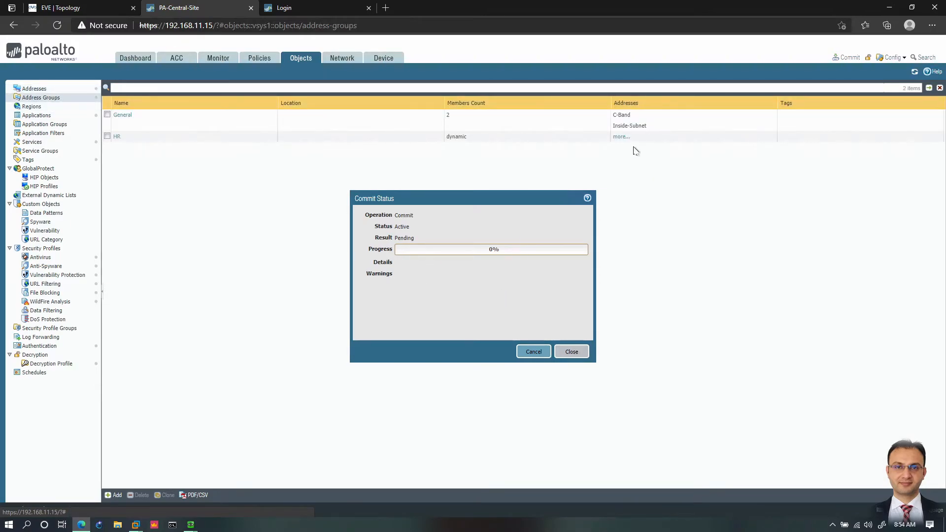
click(622, 139)
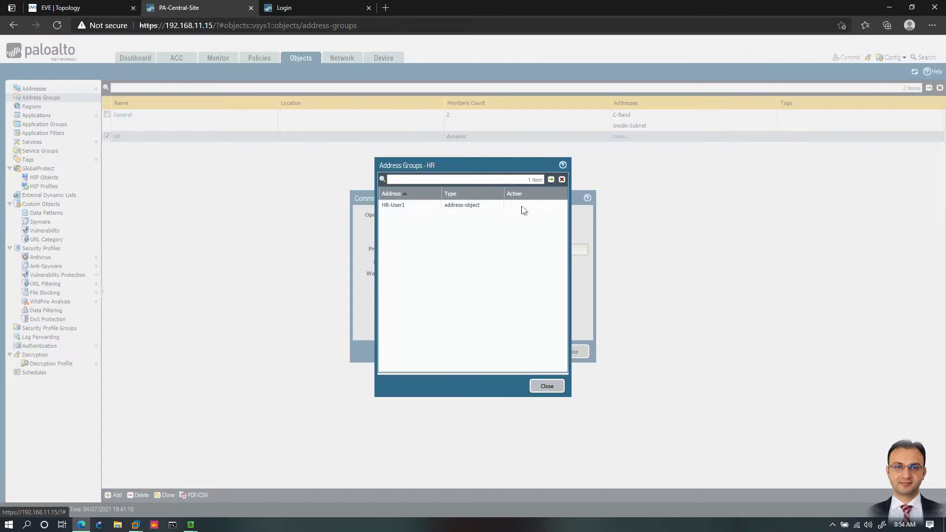
click(547, 387)
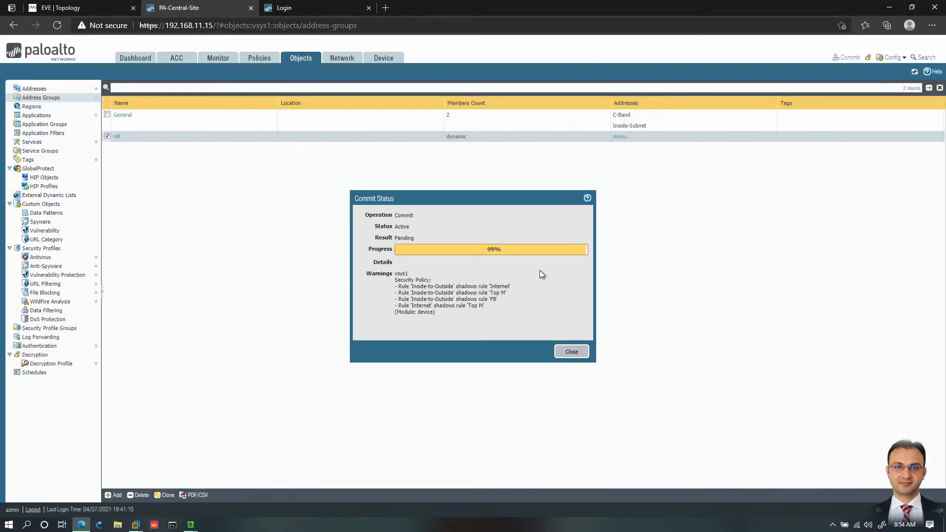
Step: Review the commit's rule-shadowing warnings, then recheck the HR address group's members once the commit has finished
drag(396, 280, 472, 306)
click(461, 312)
click(348, 292)
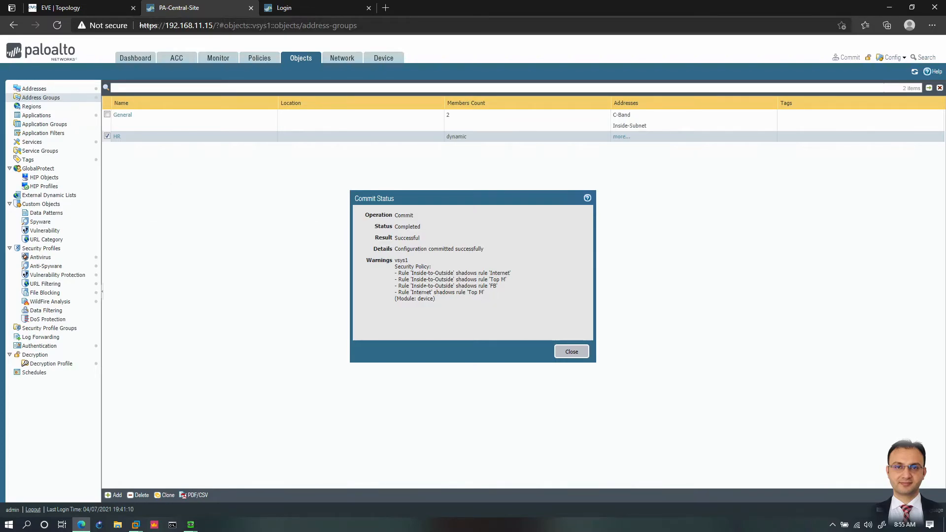
drag(433, 293, 453, 287)
click(449, 299)
click(571, 353)
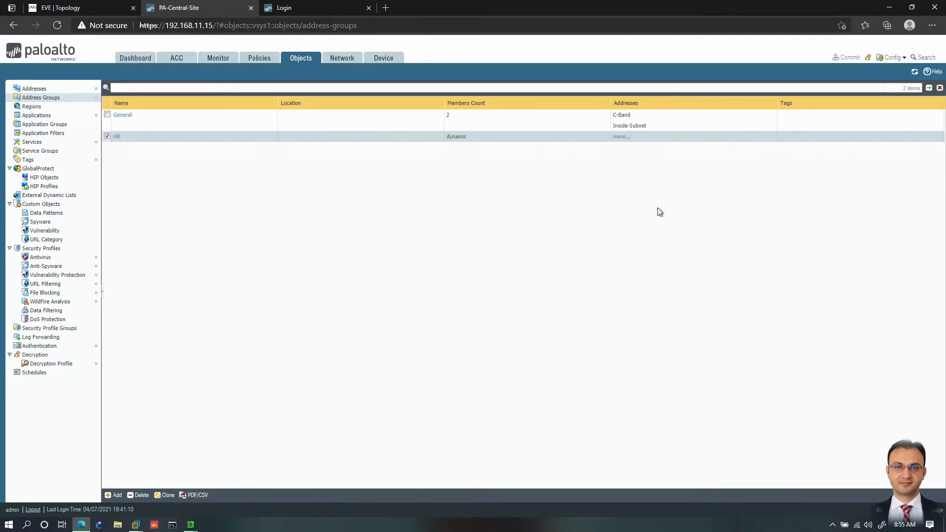
click(619, 138)
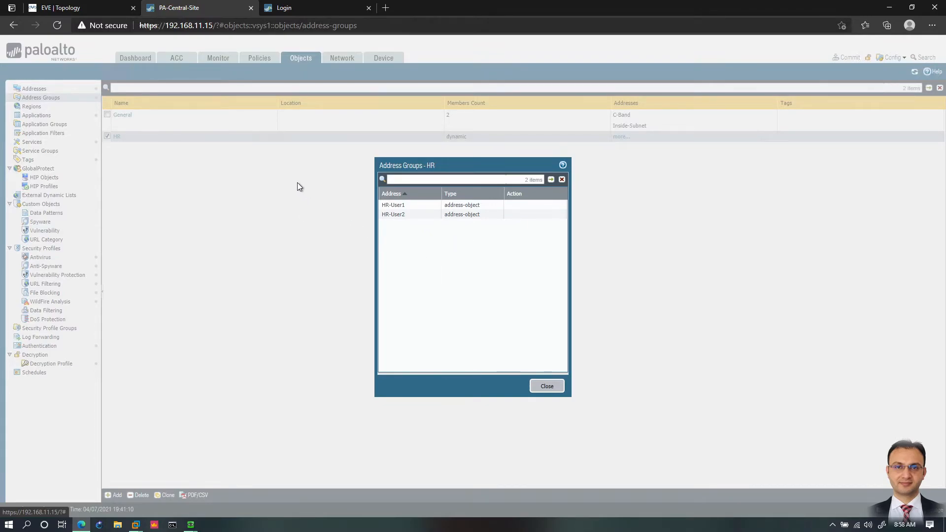
click(546, 387)
Step: Start a new custom region and name it North Korea
click(31, 107)
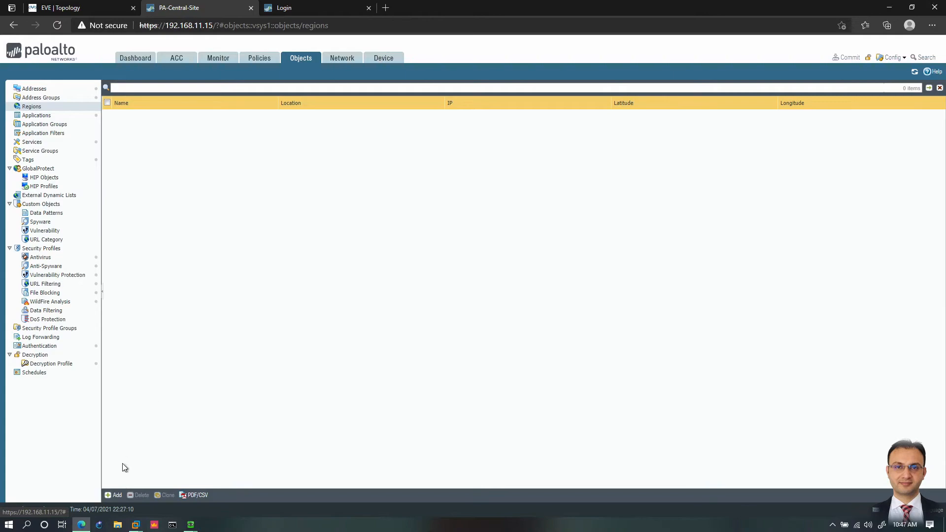
click(114, 496)
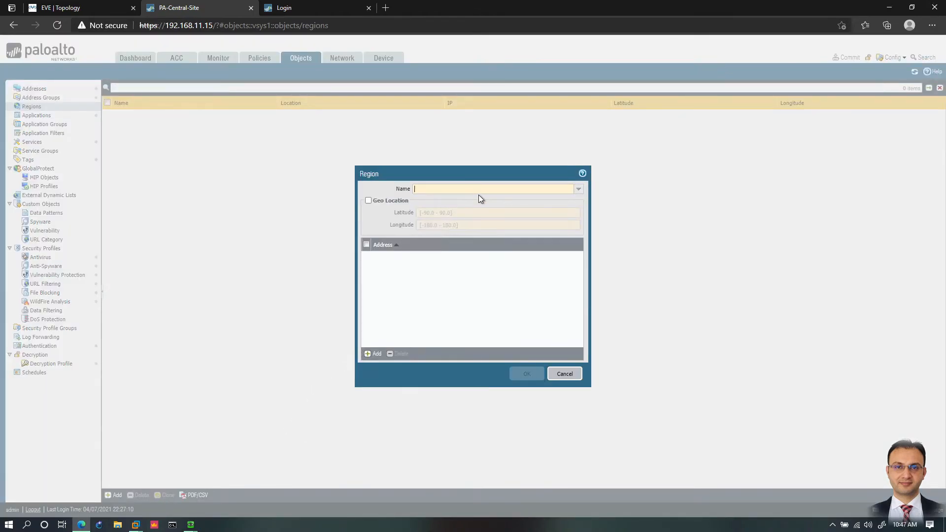
text(North Korea)
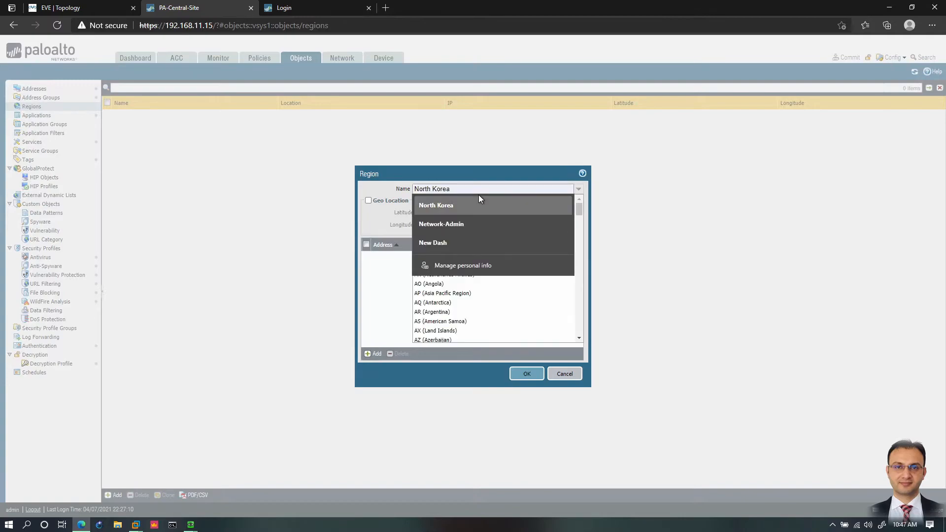
click(480, 199)
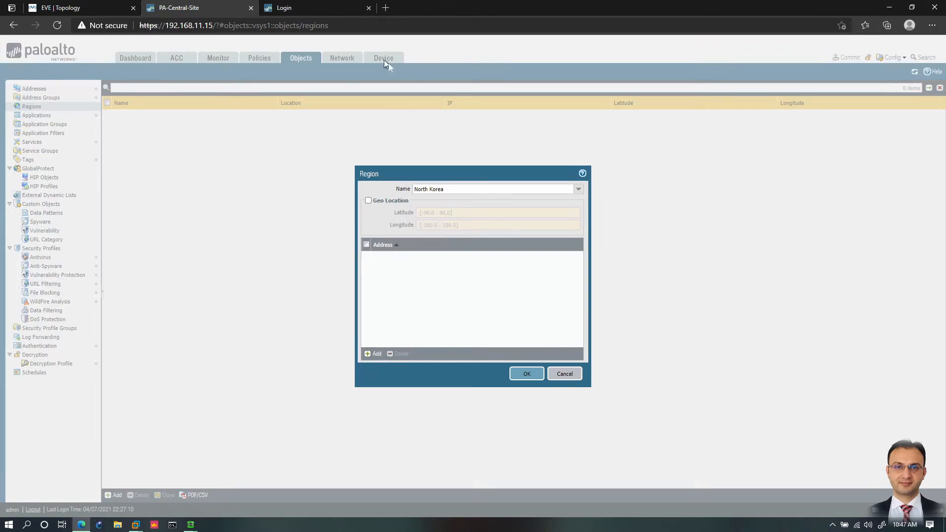
Step: Search Google in a new browser tab for "north korea latitude"
click(387, 9)
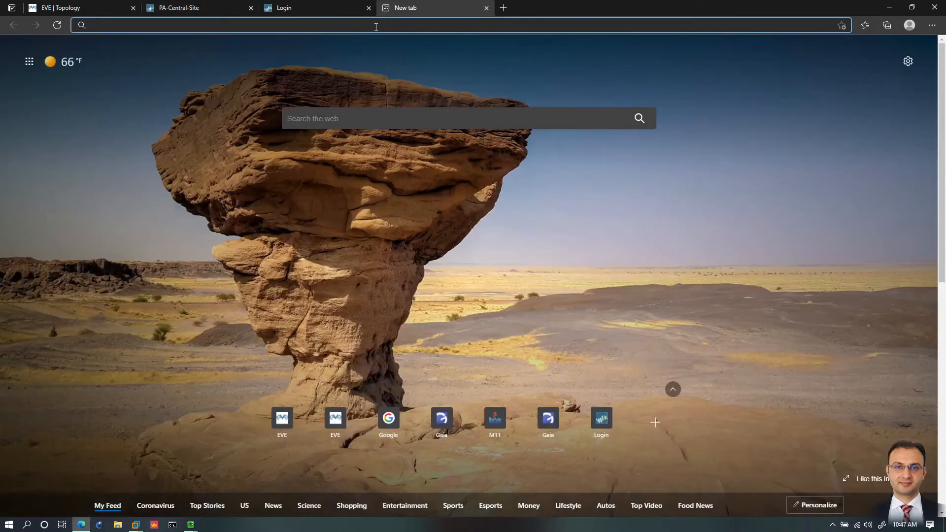
text(go)
key(Return)
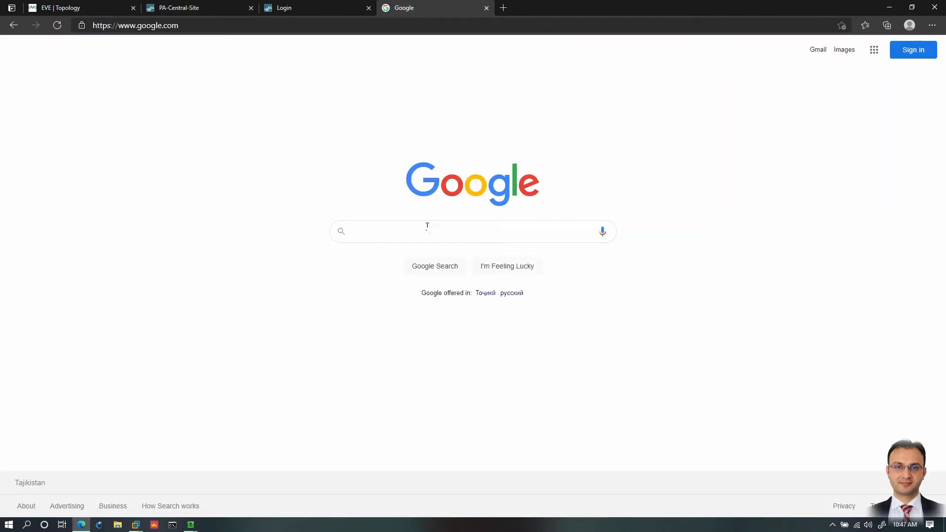
text(north)
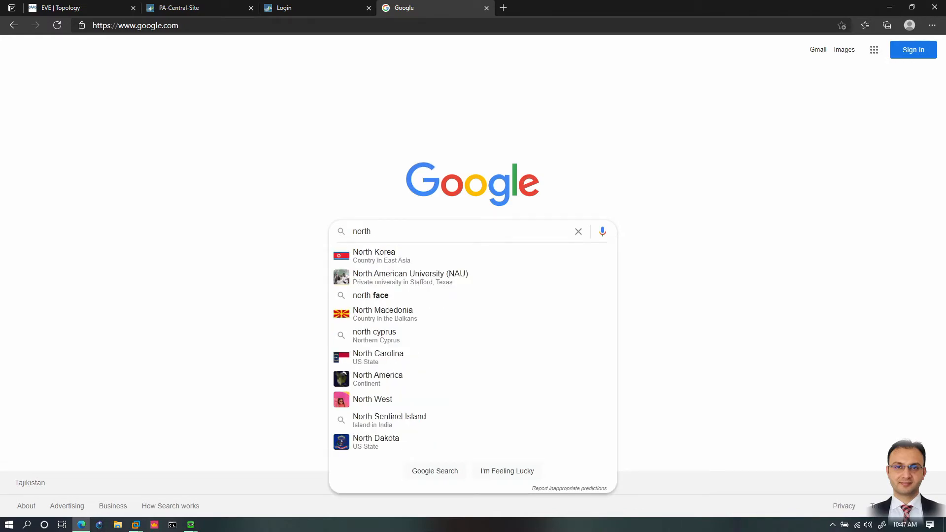
key(Down)
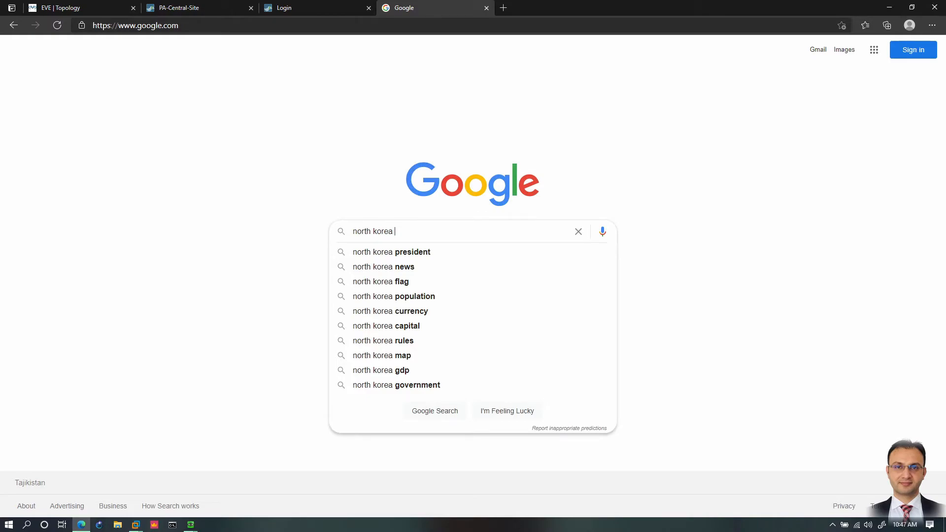
text(latit)
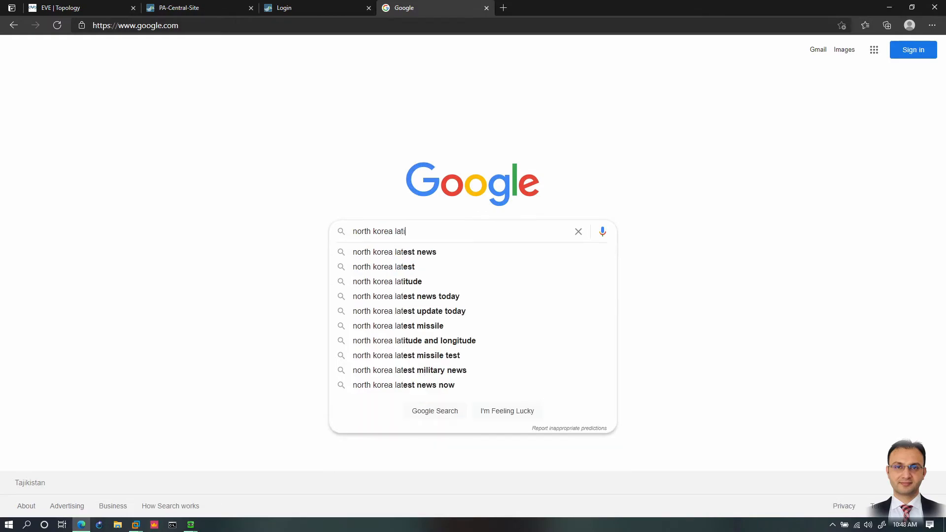
key(Down)
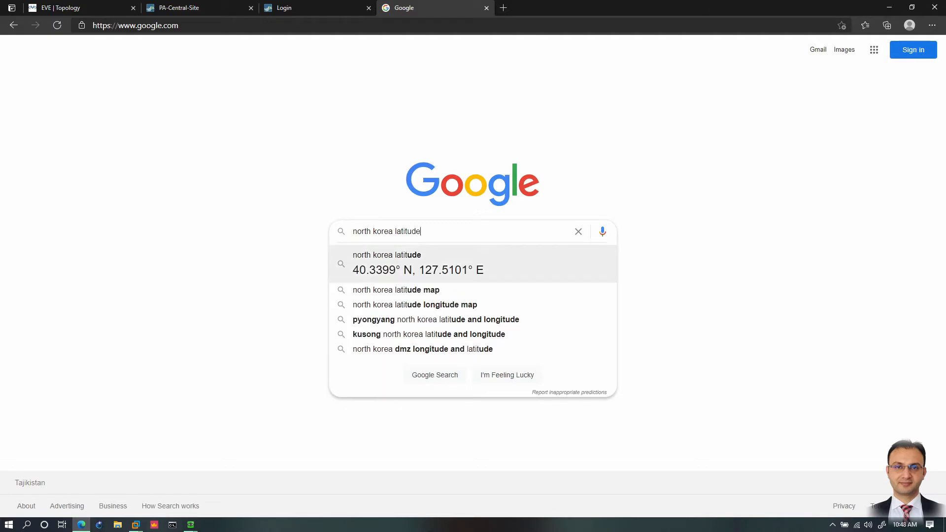
key(Return)
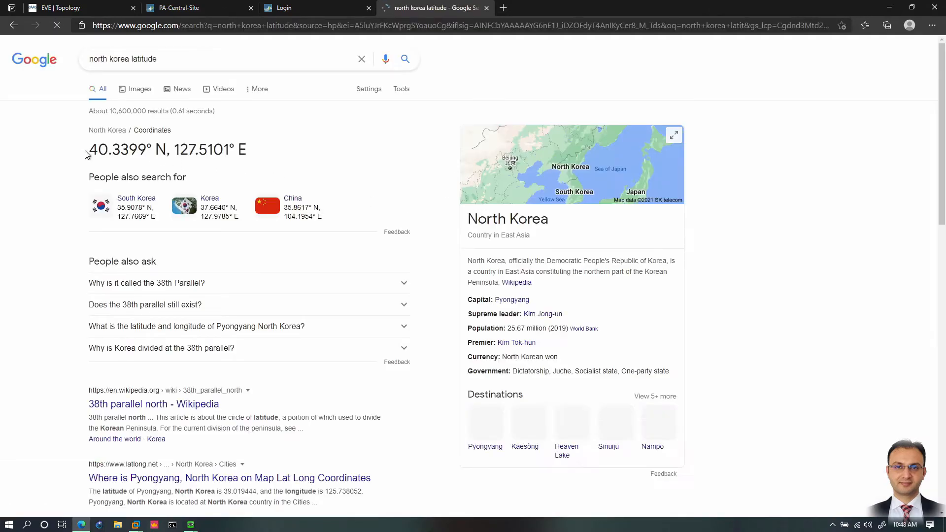
Step: Copy the latitude from the search result, enable Geo Location for the North Korea region and set its latitude to 40.3399
drag(89, 150, 147, 151)
key(ctrl+c)
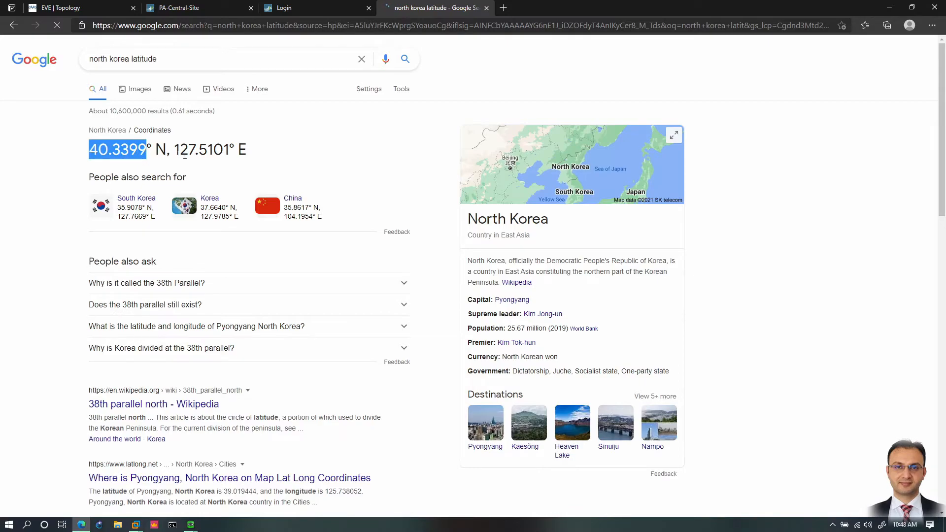
click(220, 8)
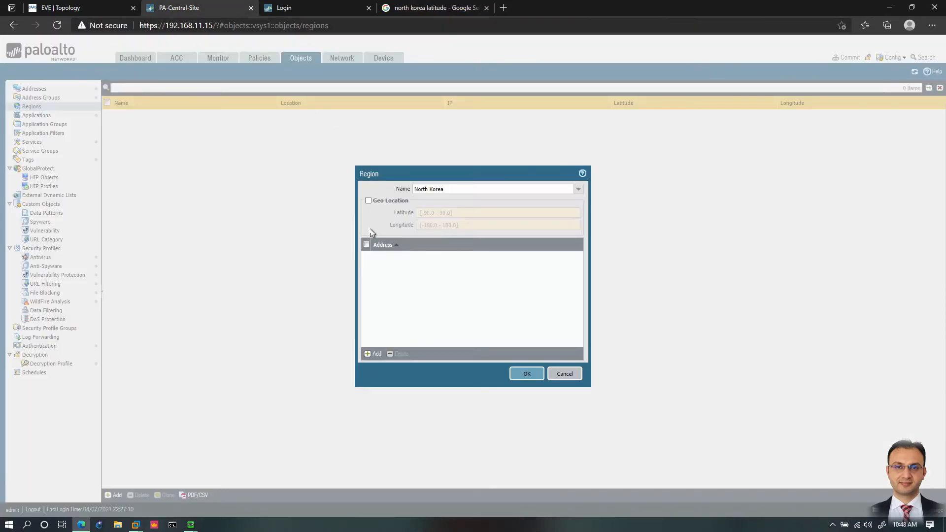
click(368, 200)
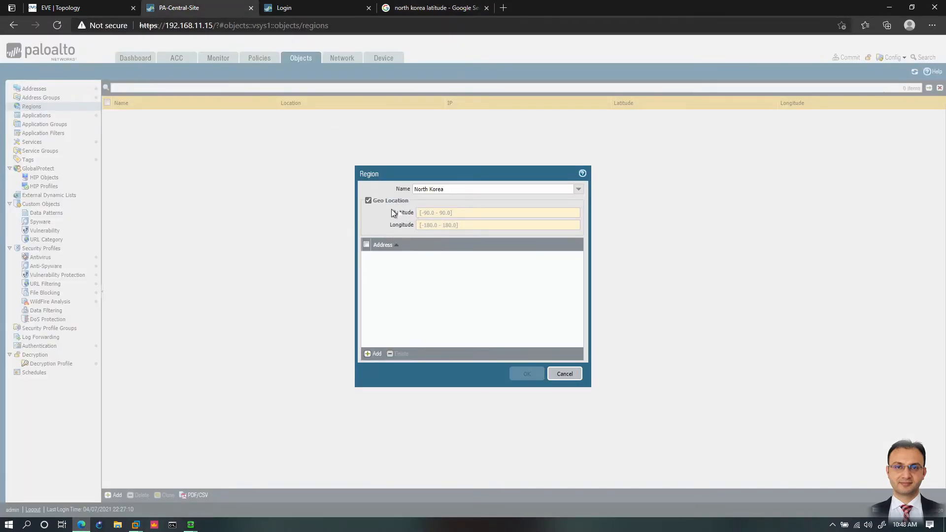
click(437, 213)
key(ctrl+v)
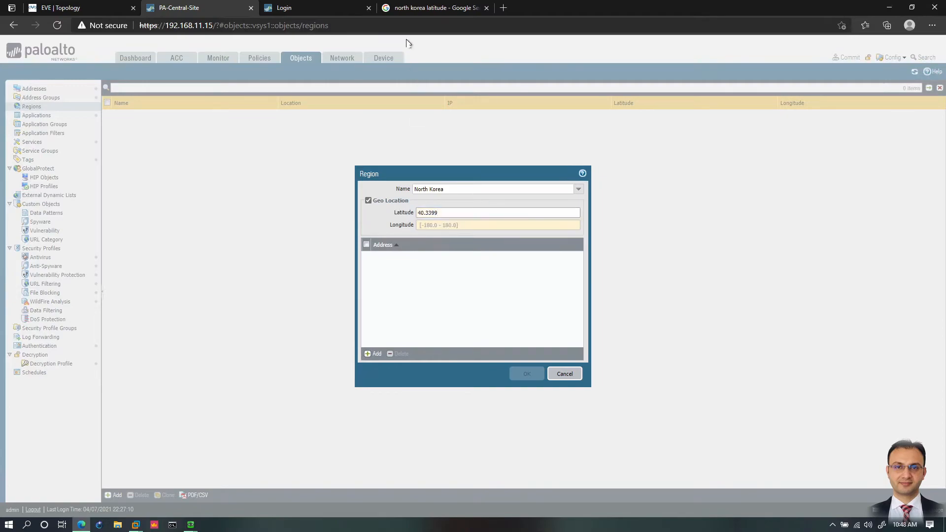
Step: Copy the longitude from the Google result and set the North Korea region's longitude to 127.5101
click(410, 10)
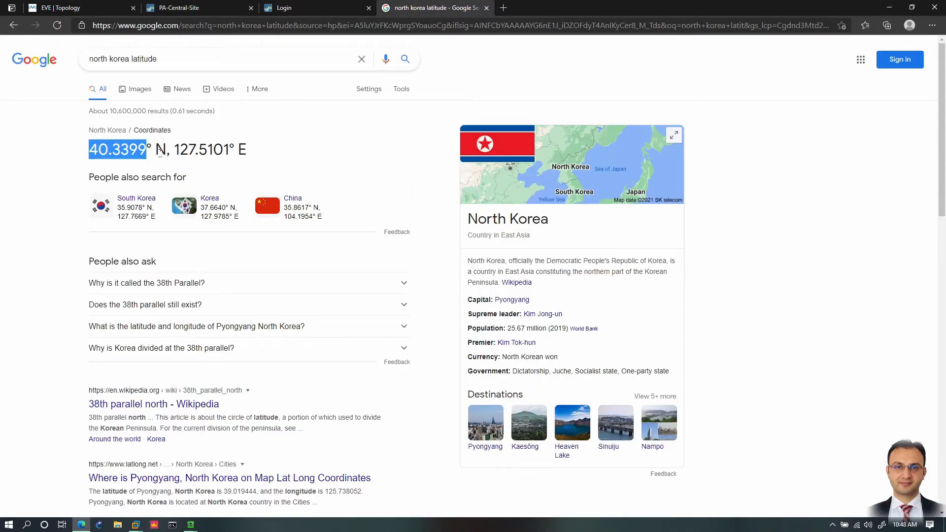
drag(174, 148, 229, 148)
key(ctrl+c)
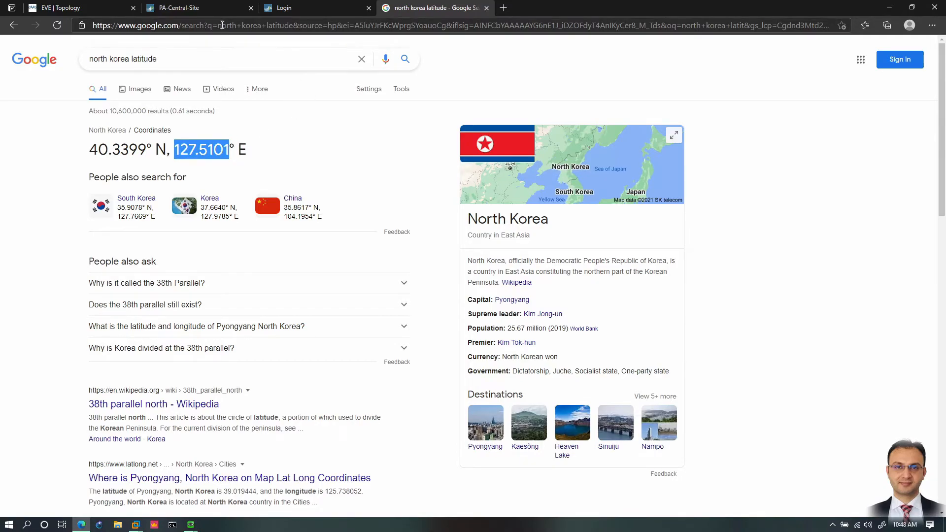
click(211, 8)
click(436, 226)
key(ctrl+v)
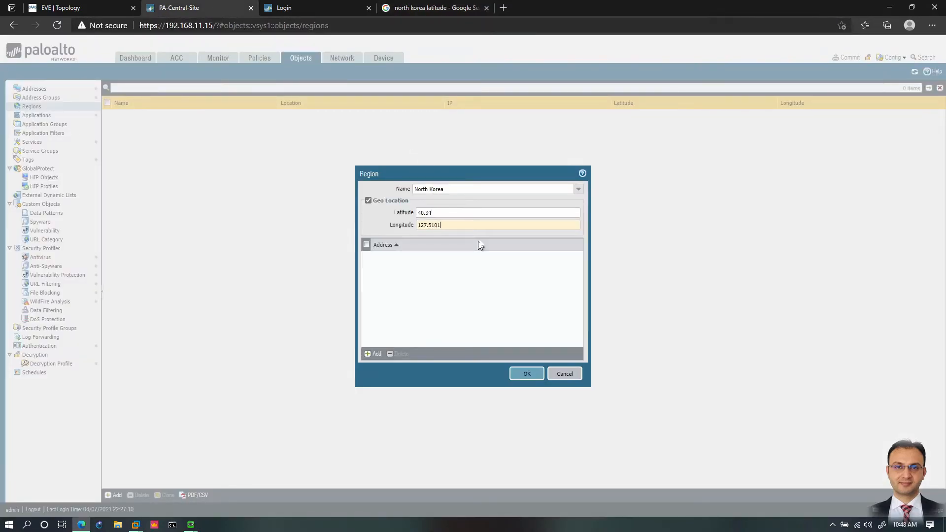
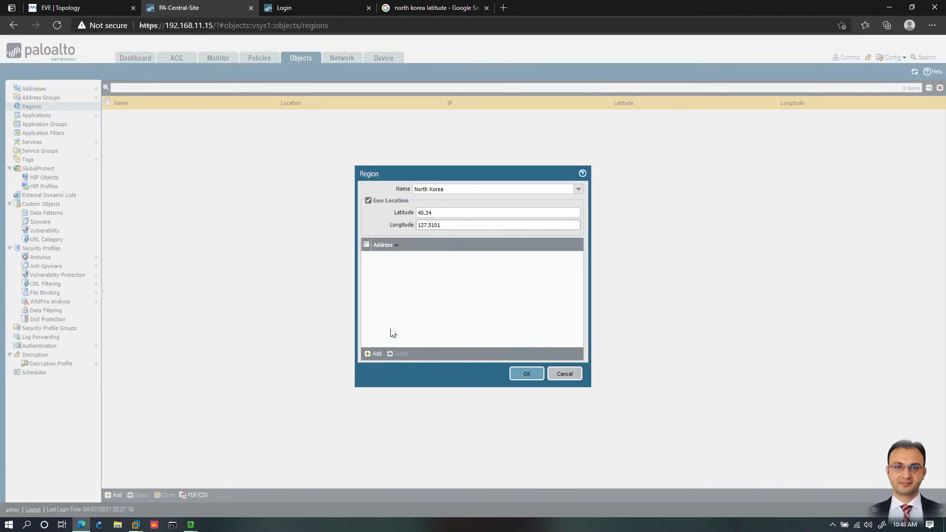
Step: Save the North Korea region without any address entries
click(375, 355)
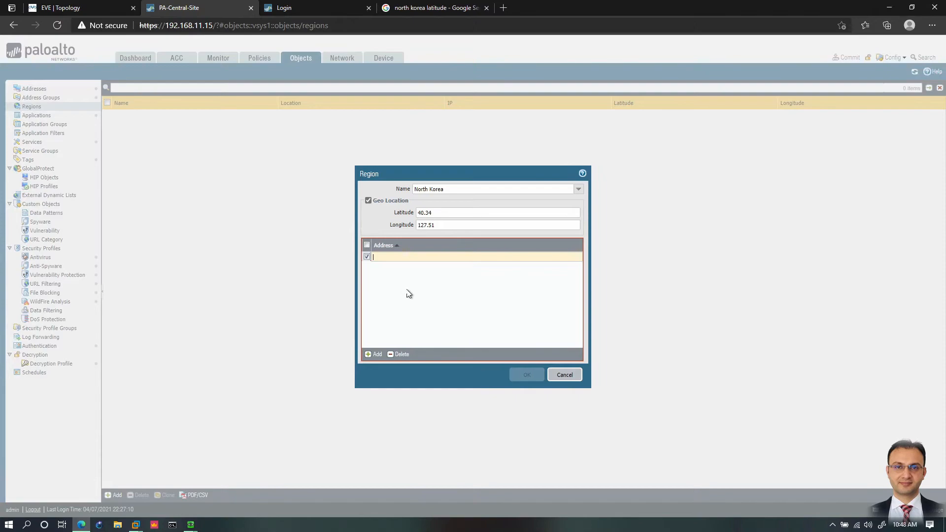
click(397, 355)
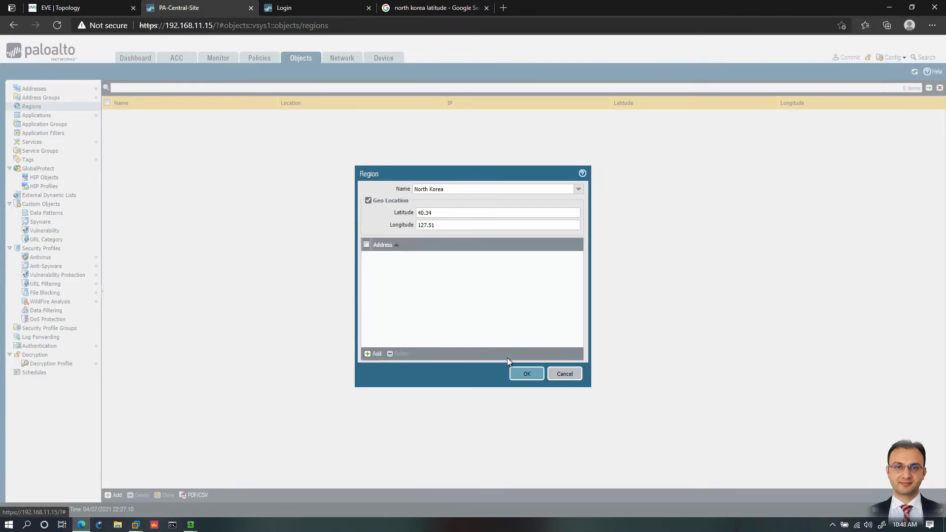
click(527, 374)
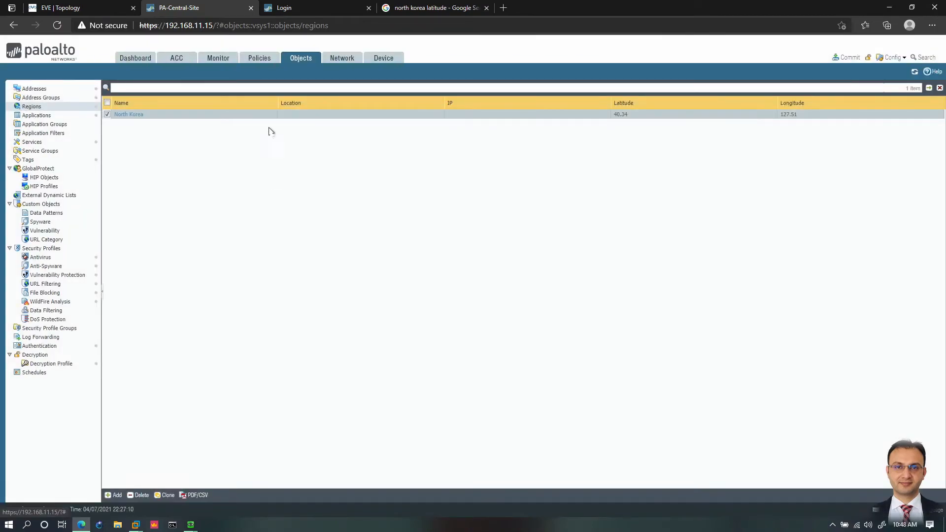
Step: Open the Top M security policy rule and set its destination address to the North Korea region
click(260, 61)
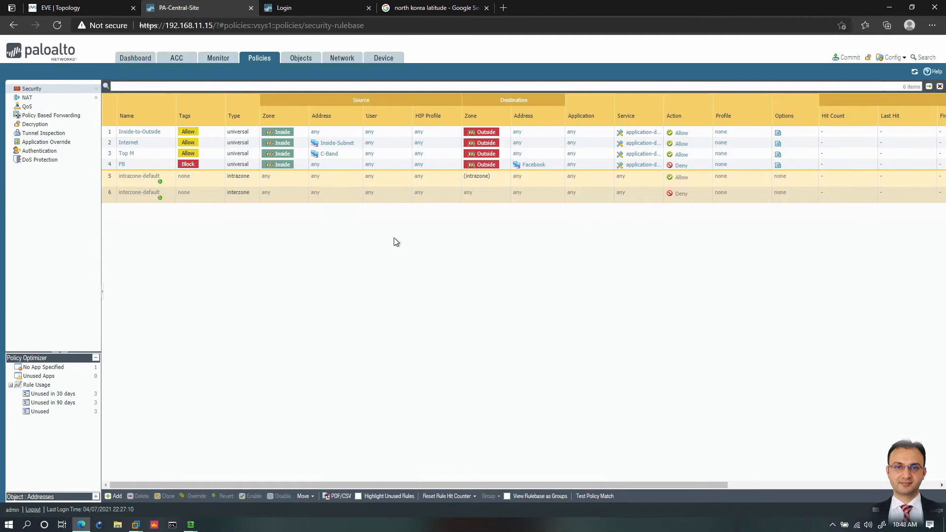
click(126, 154)
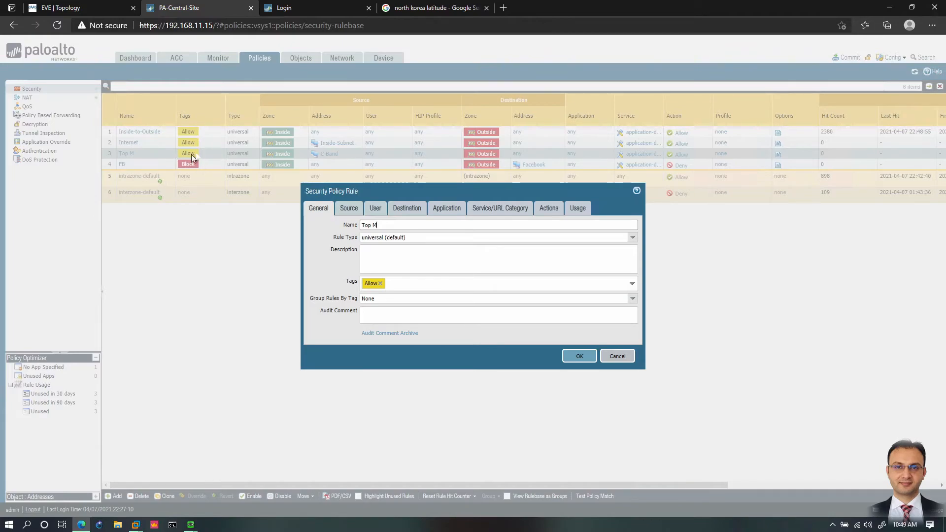
click(415, 214)
click(486, 331)
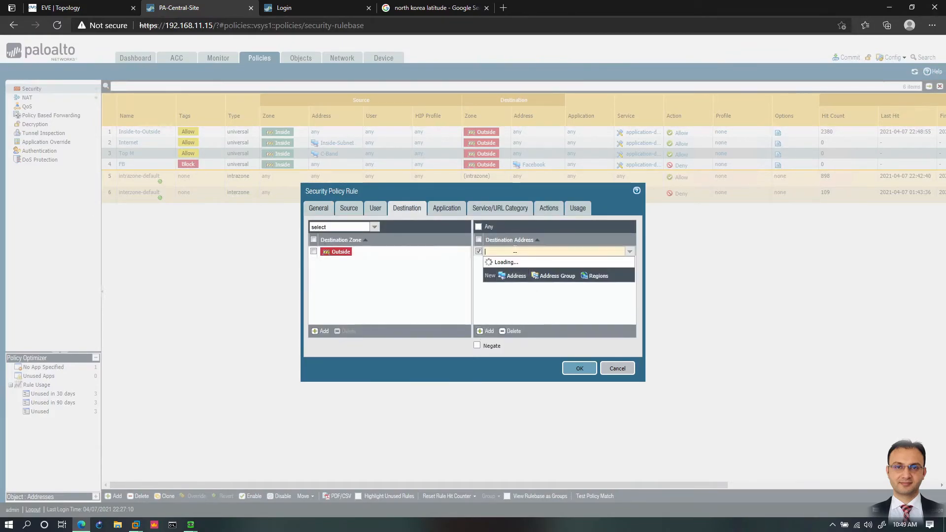
text(no)
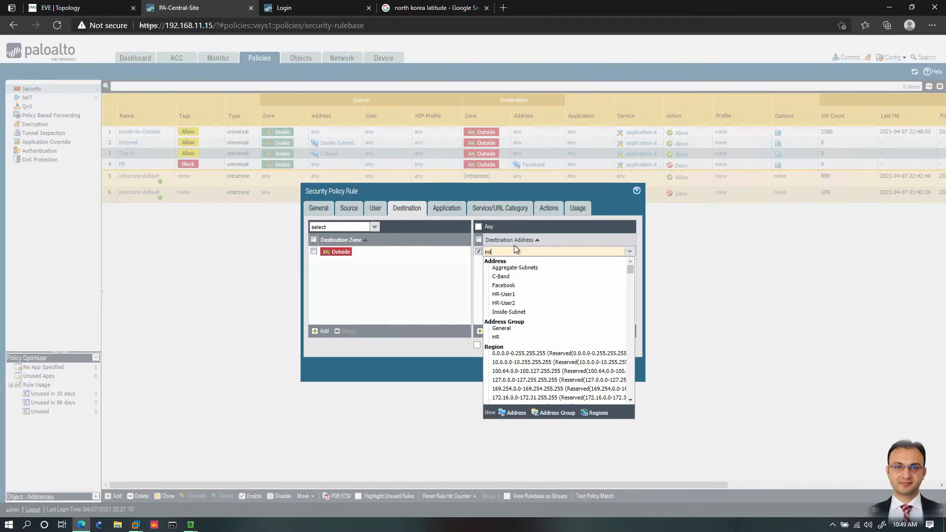
text(rth)
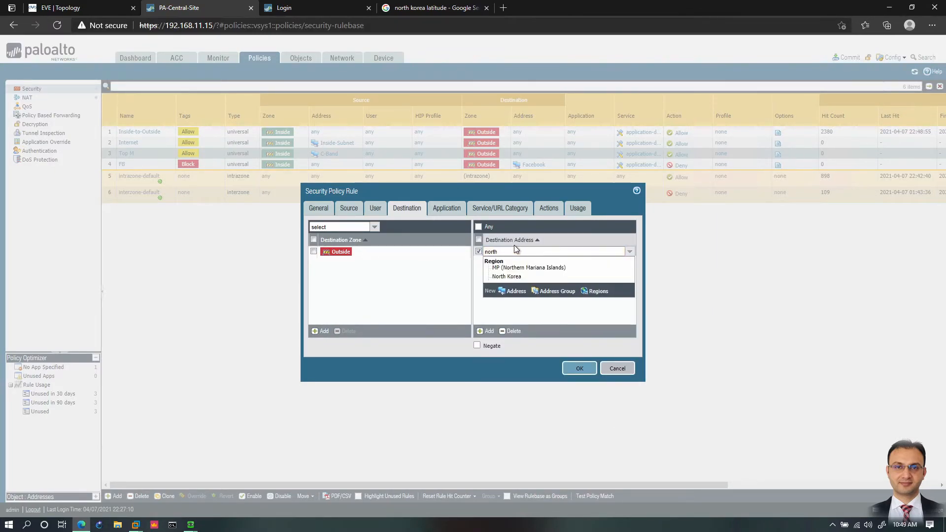
click(511, 278)
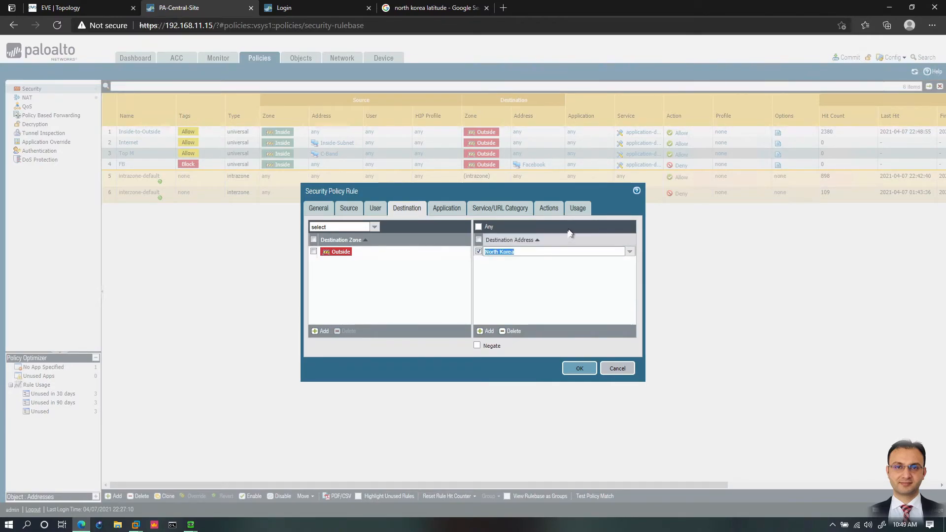
Step: Set the Top M rule's action to Deny and save the rule
click(549, 208)
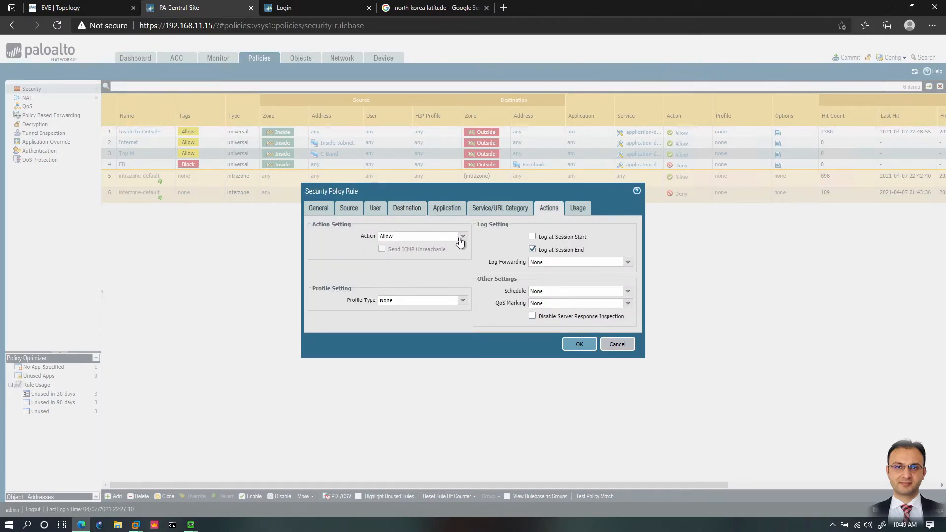
click(398, 236)
click(386, 247)
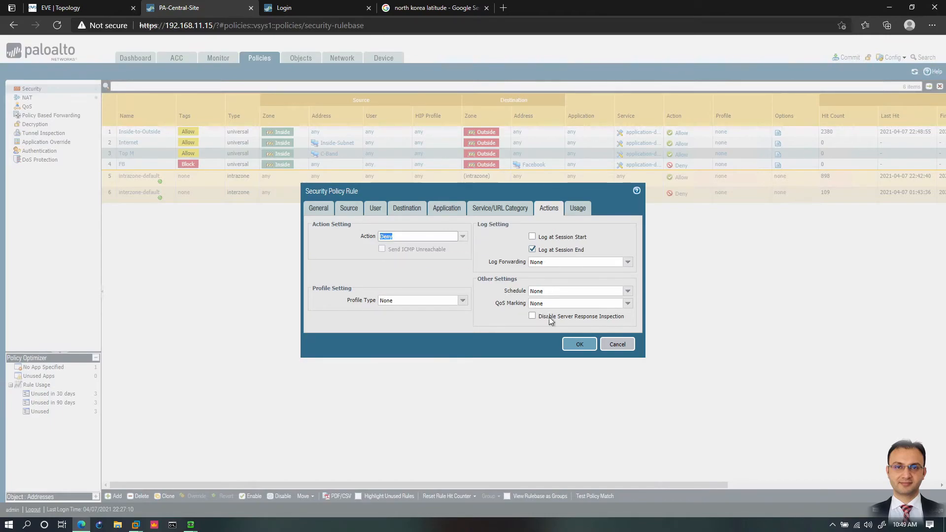
click(577, 344)
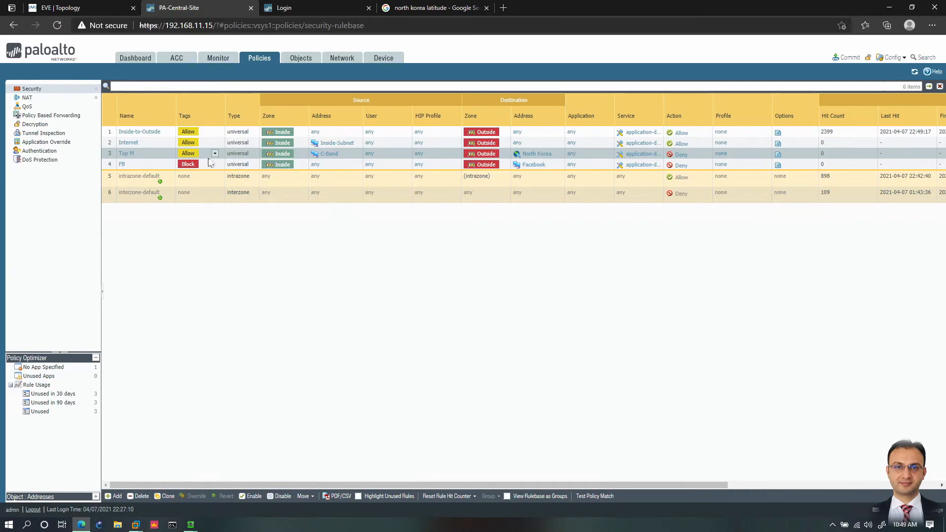
Step: Add the CN (China) region to the Top M rule's destination addresses and save the rule
click(126, 153)
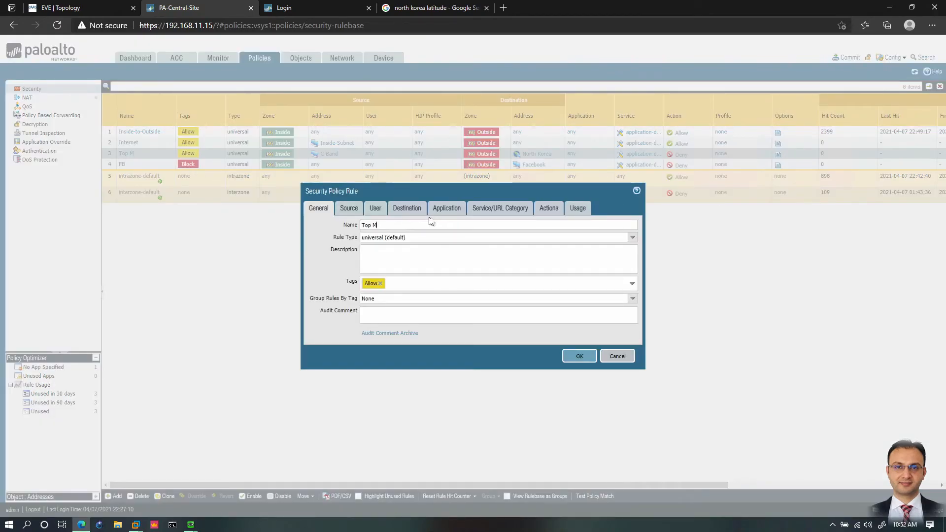
click(420, 208)
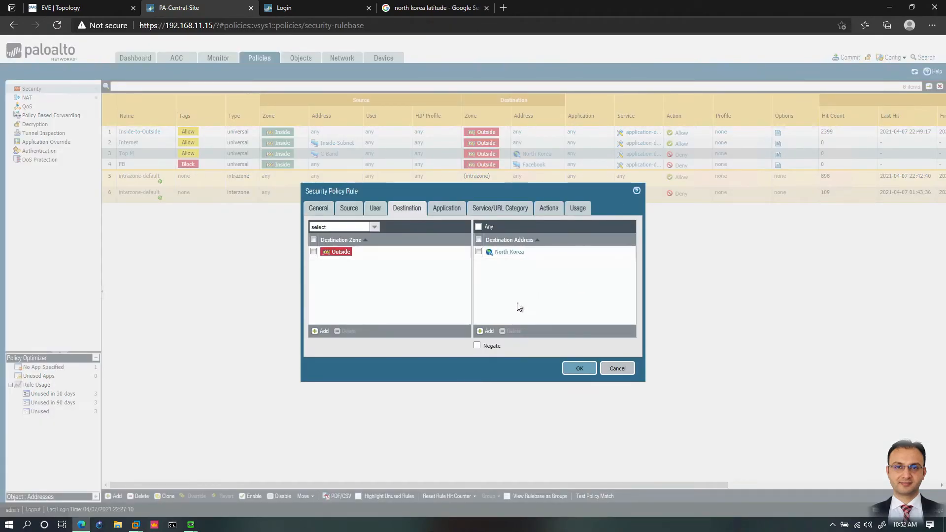
click(486, 332)
scroll(547, 351, down, 10)
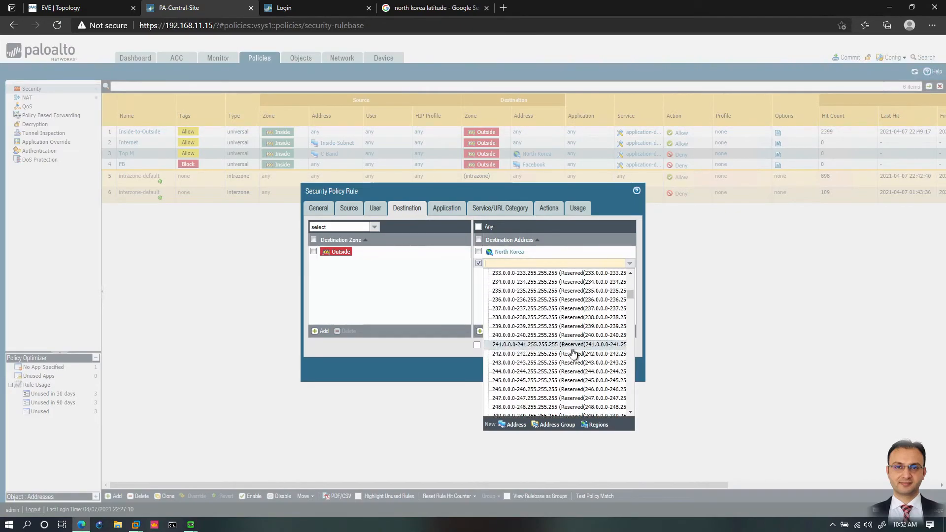
scroll(545, 340, down, 7)
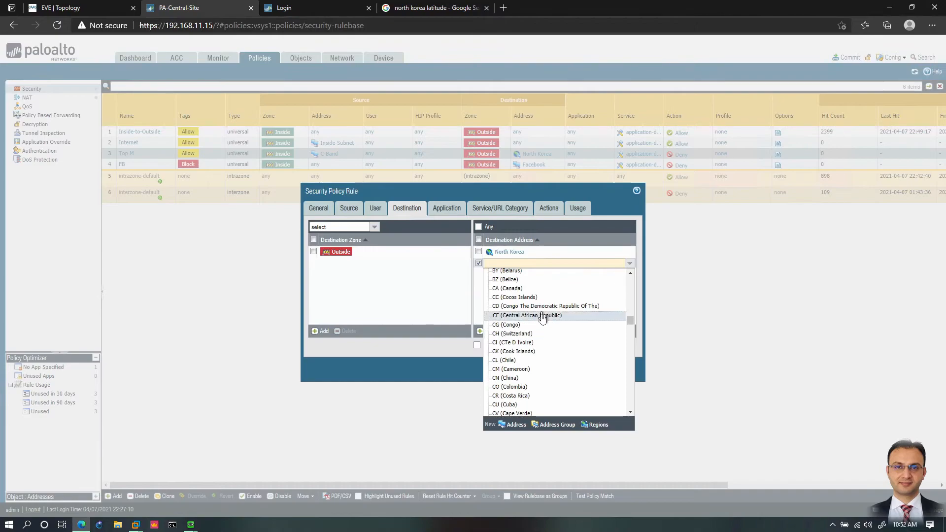
scroll(540, 318, down, 1)
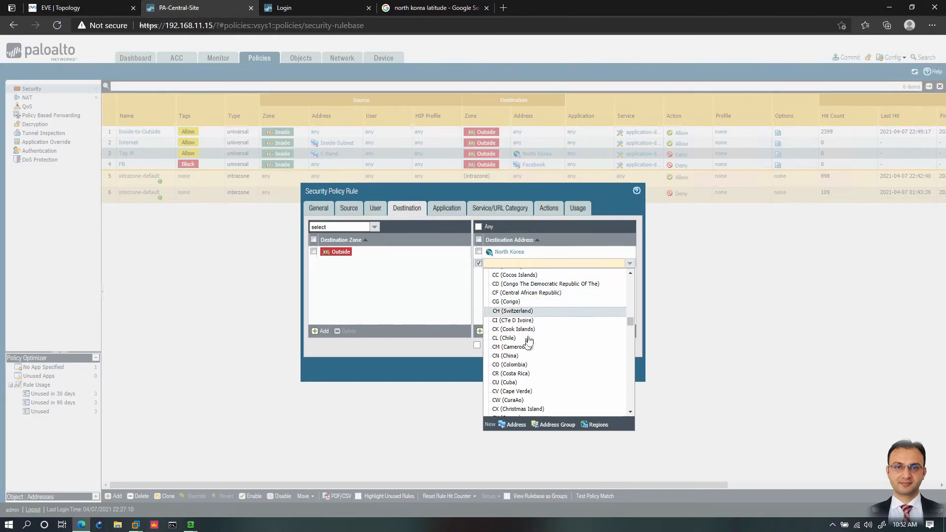
click(514, 357)
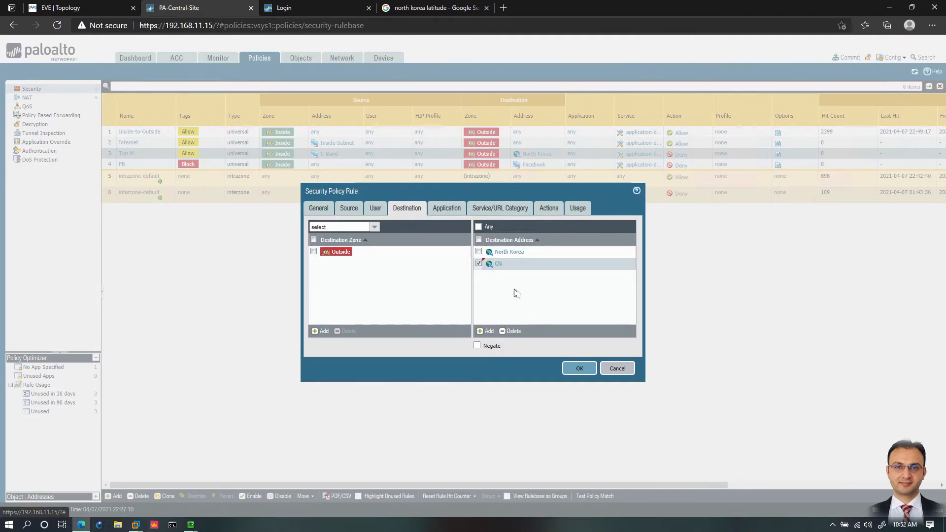
click(579, 368)
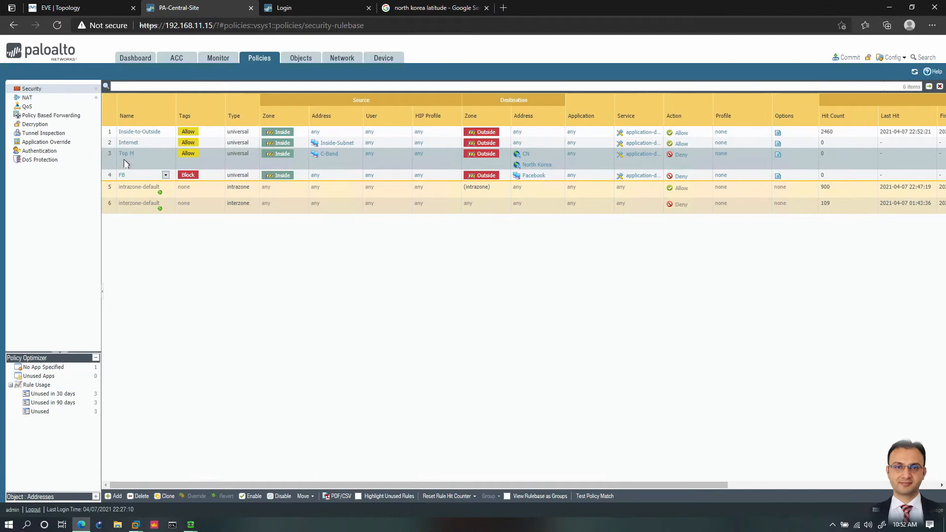
Step: Start a new service object and name it abc
click(299, 58)
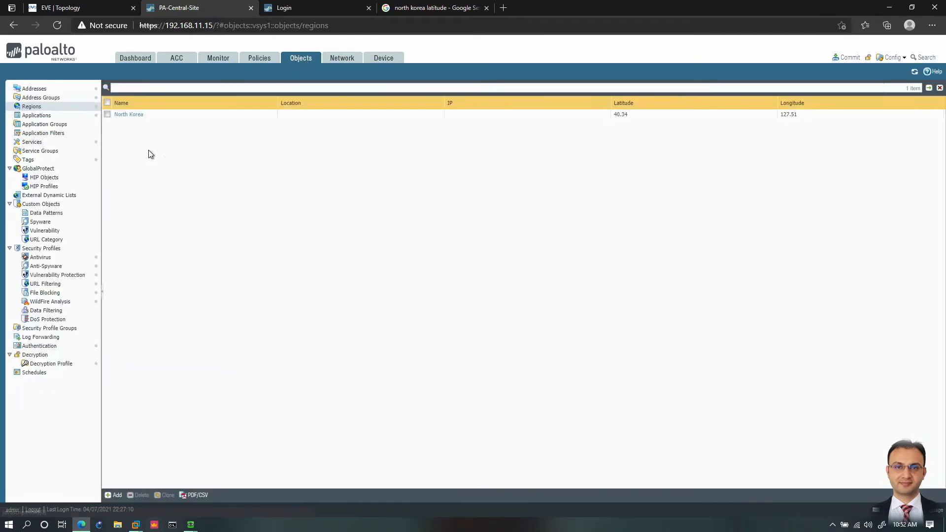
click(42, 143)
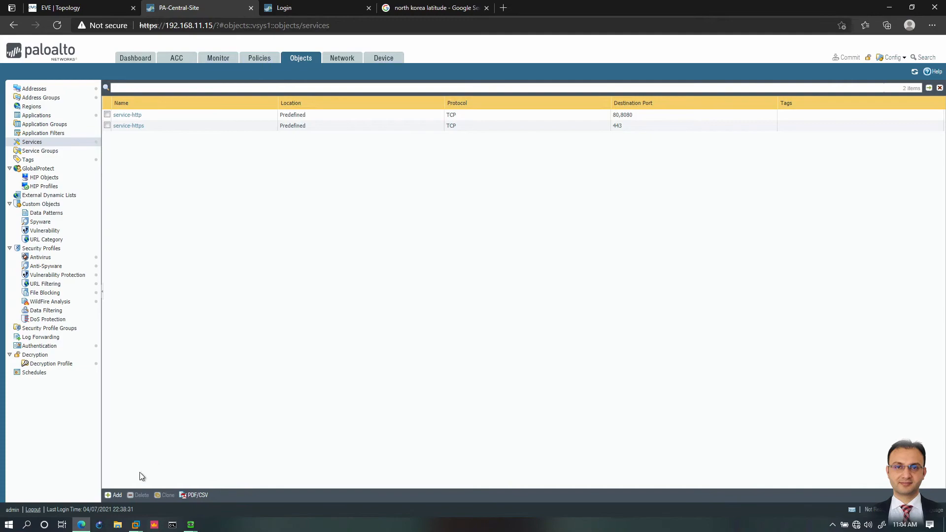
click(114, 495)
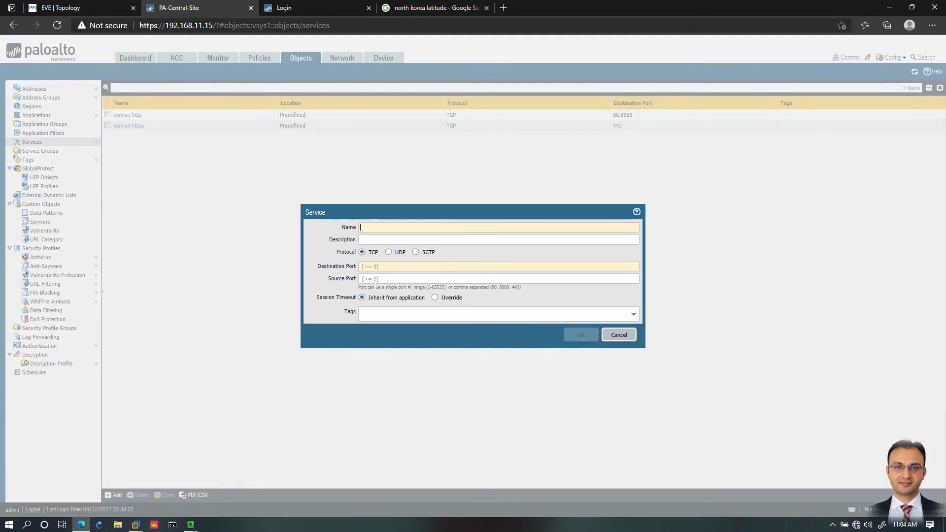
text(abc)
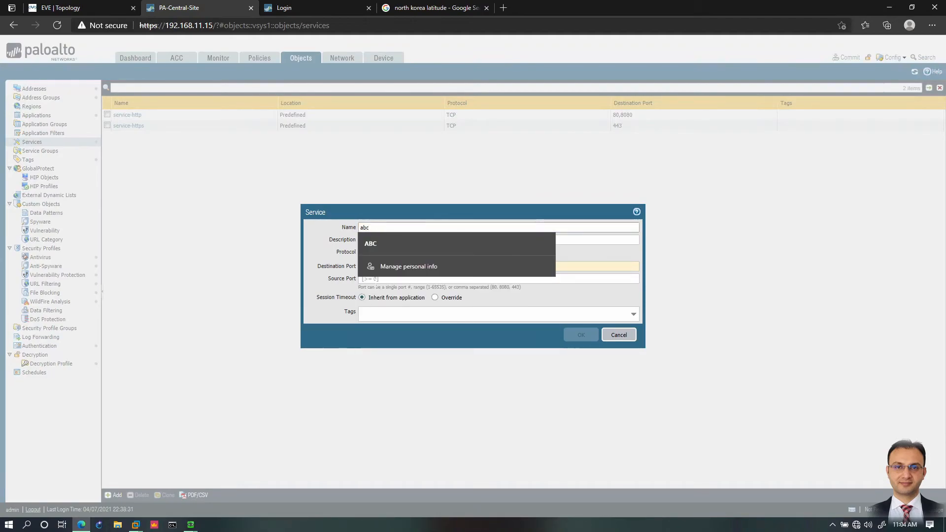
click(430, 240)
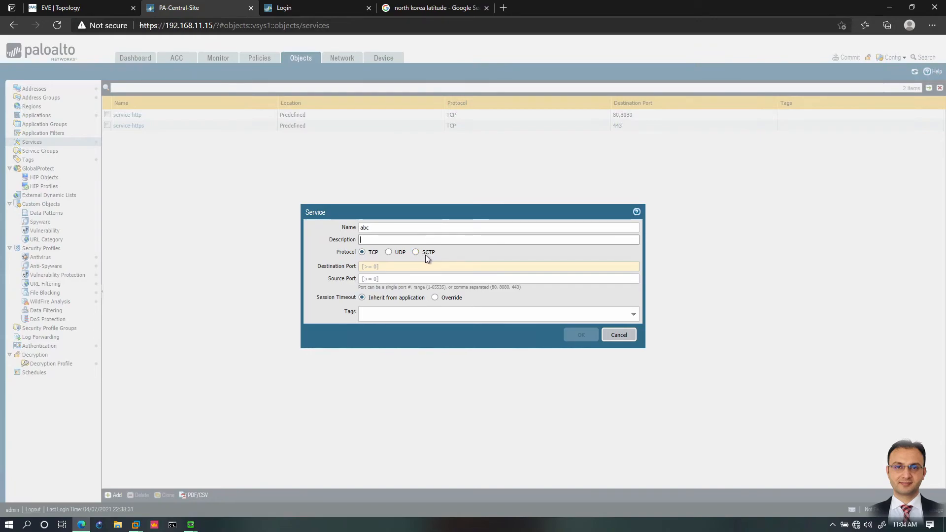
Step: Set the abc service's TCP destination ports to 1099-1100,1200
mouse_move(392, 265)
click(370, 266)
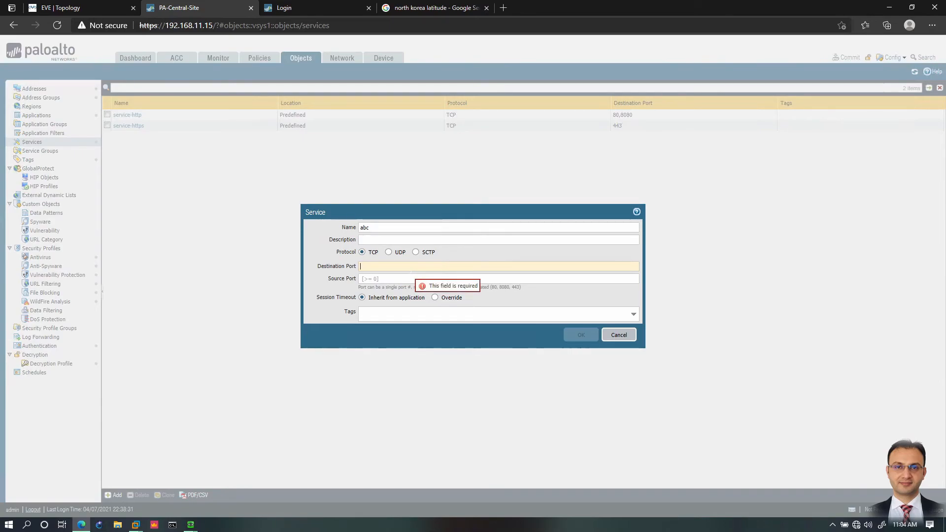
text(1099)
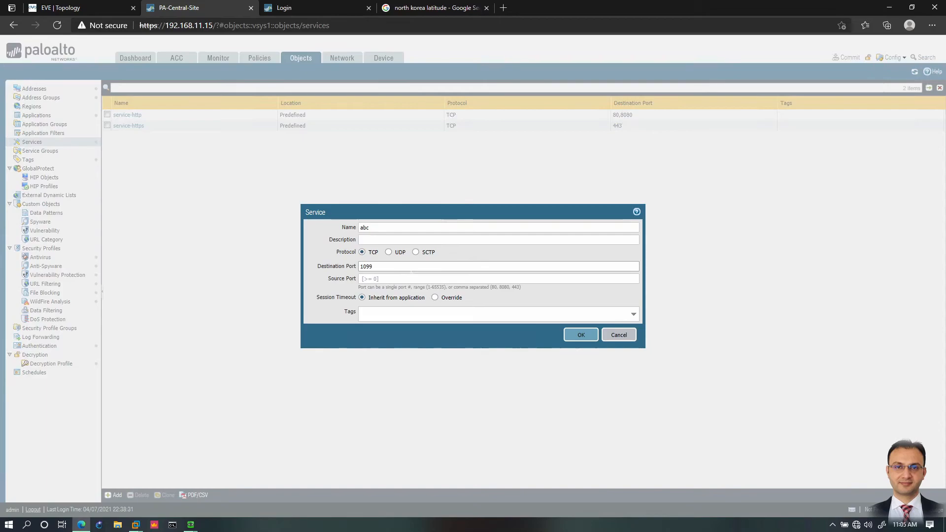
text(-)
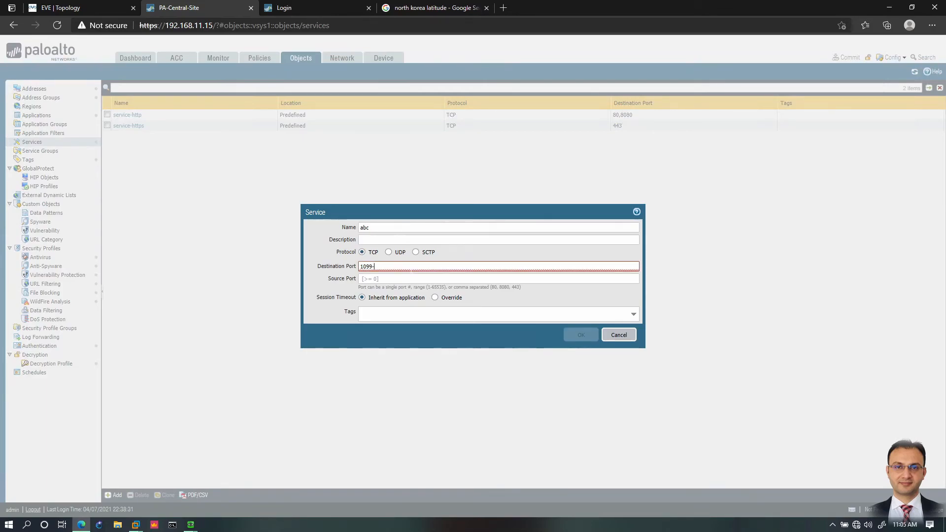
text(1100)
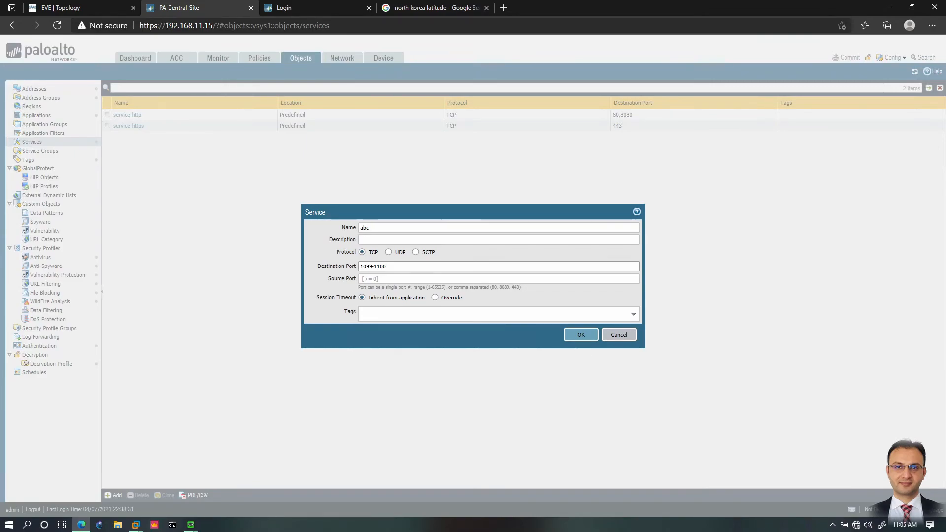
drag(524, 287, 404, 287)
click(404, 287)
text(,)
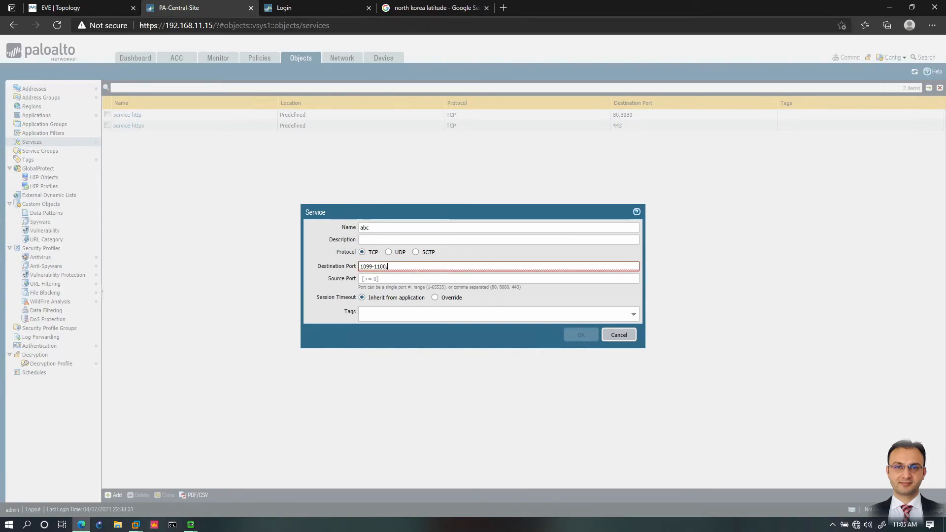
text(1200)
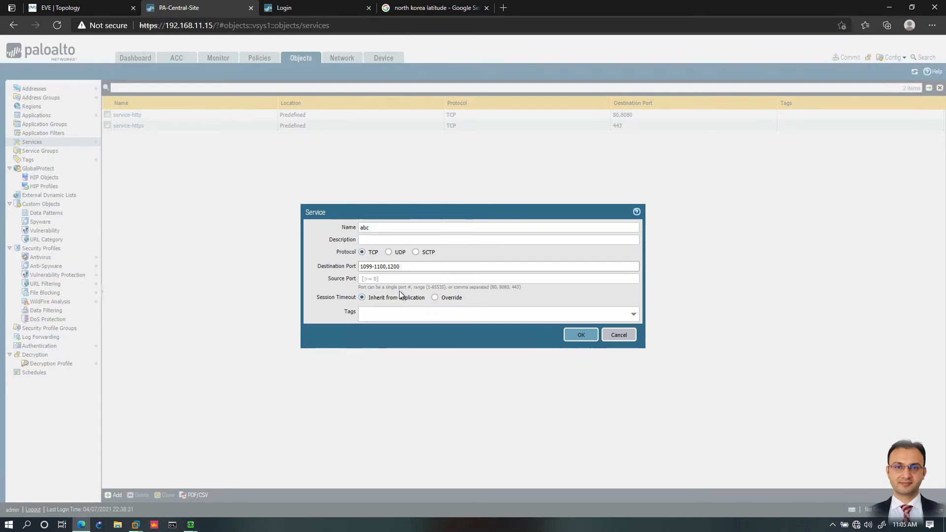
Step: Try the session timeout override to inspect its TCP timer fields, and return the setting to Inherit from application
click(436, 298)
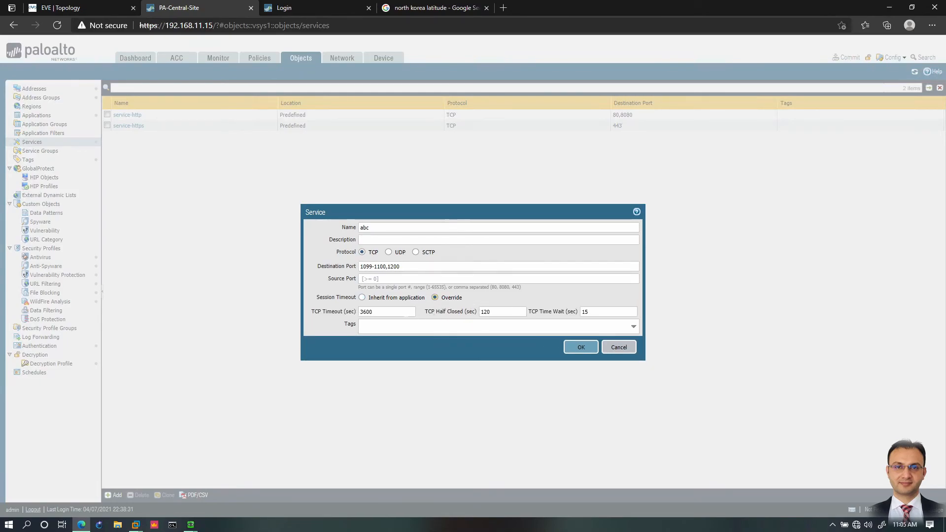
double_click(383, 311)
click(495, 314)
key(Tab)
click(363, 298)
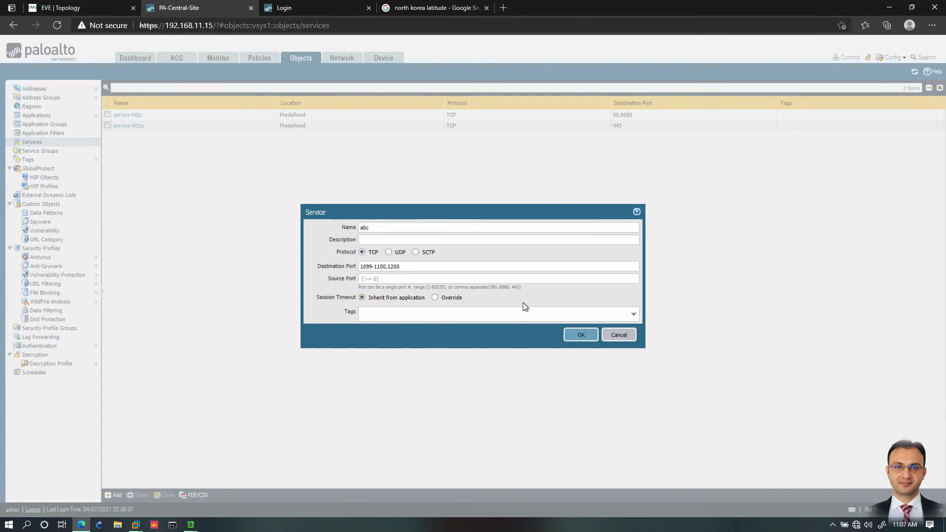
Step: Check the tags available for the abc service and save the service without a tag
click(634, 312)
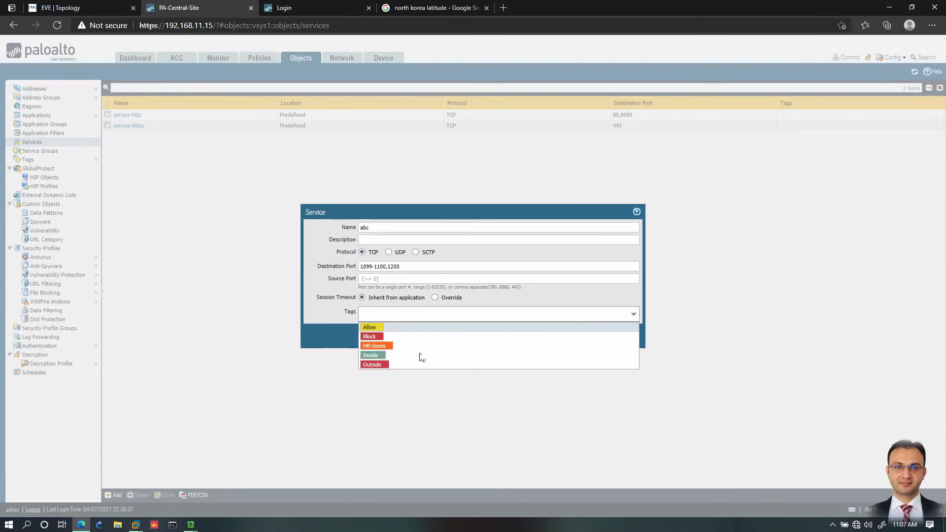
click(312, 310)
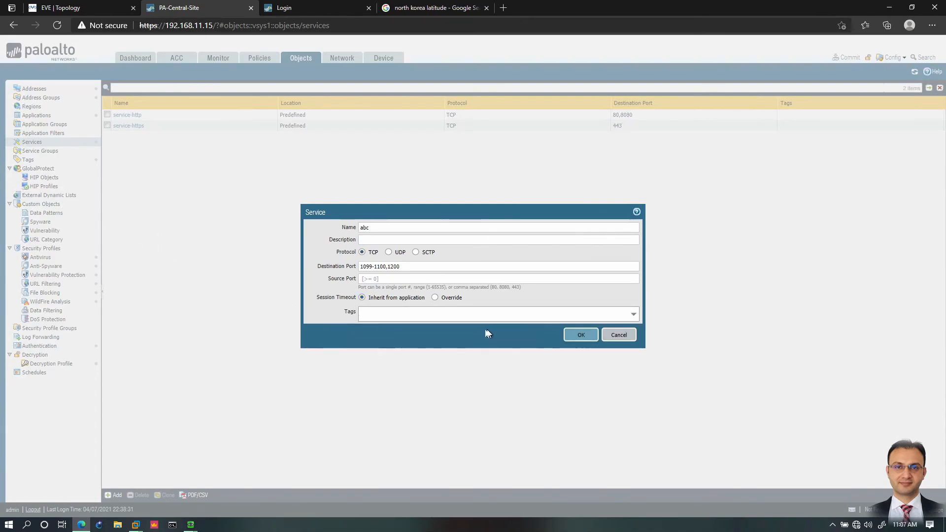
click(582, 333)
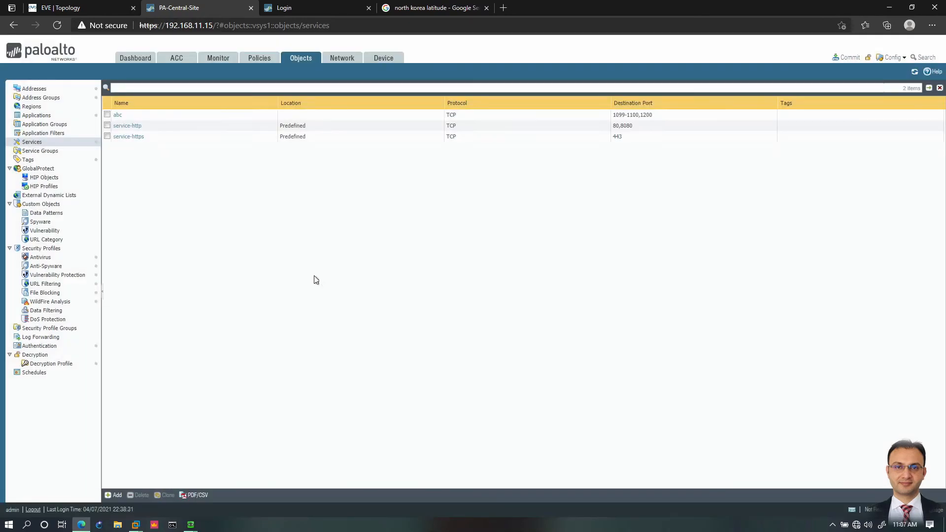
Step: Create a TCP service object named def with destination port 1300
click(114, 495)
text(dyn)
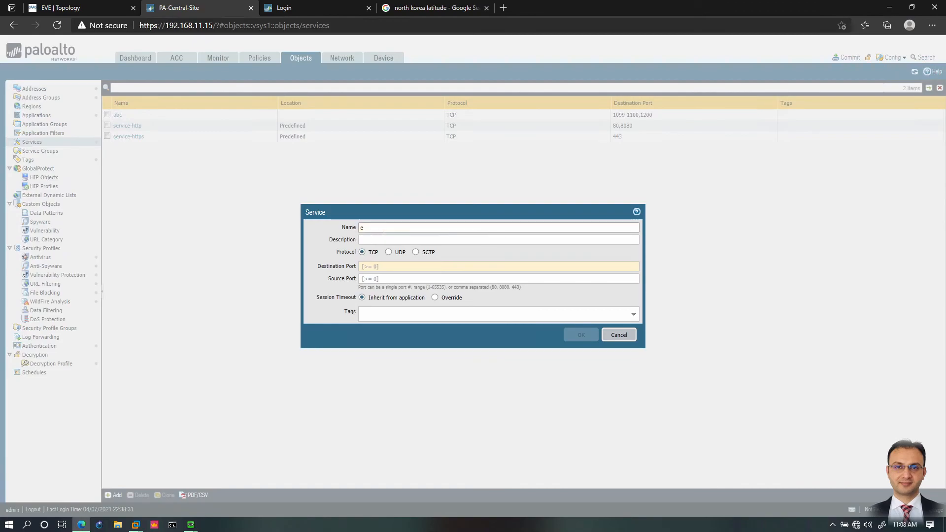
key(BackSpace)
key(BackSpace)
text(ef)
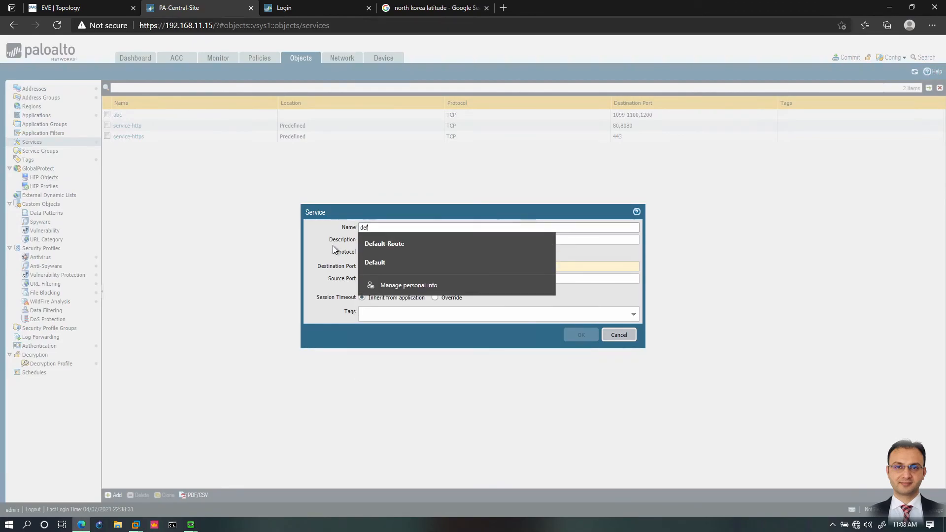
key(Tab)
key(Tab)
key(Tab)
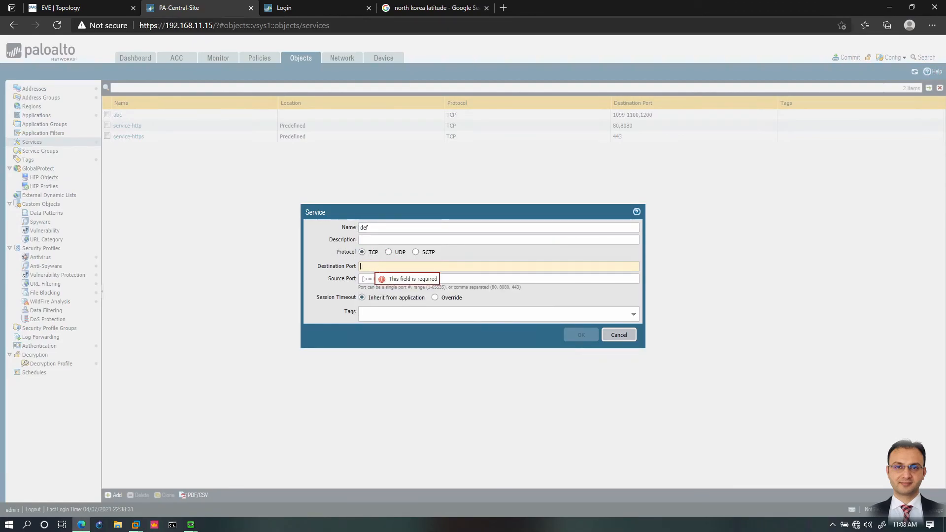
text(1300)
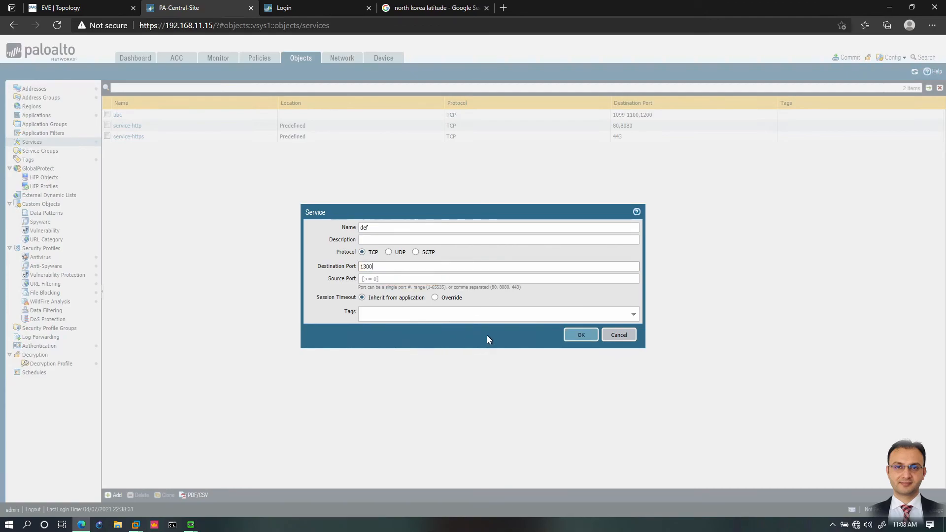
click(582, 337)
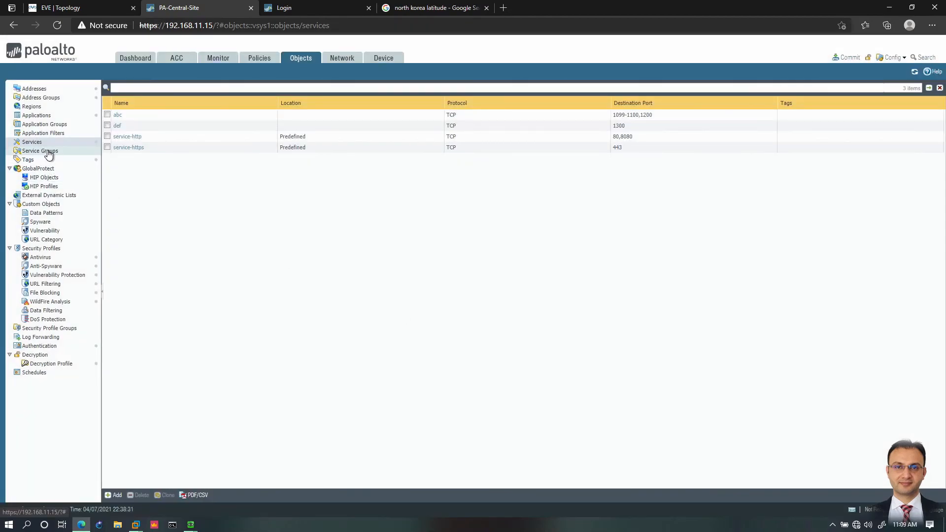
Step: Create a service group named custom-apps containing the abc and def services
click(47, 152)
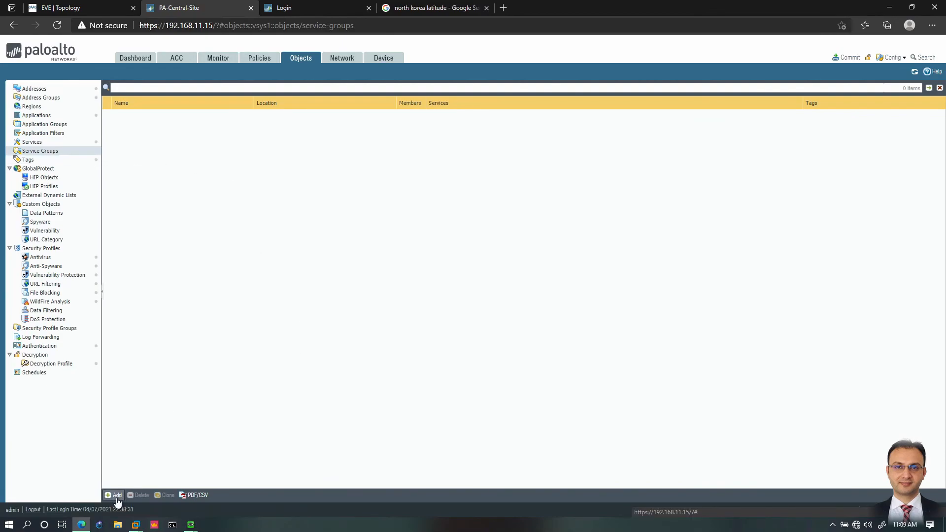
click(117, 496)
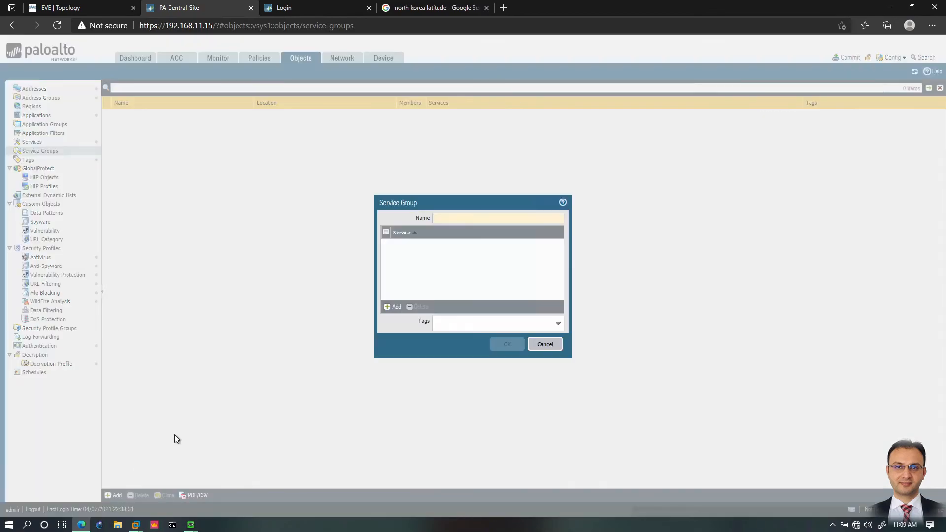
click(463, 218)
text(custom-apps)
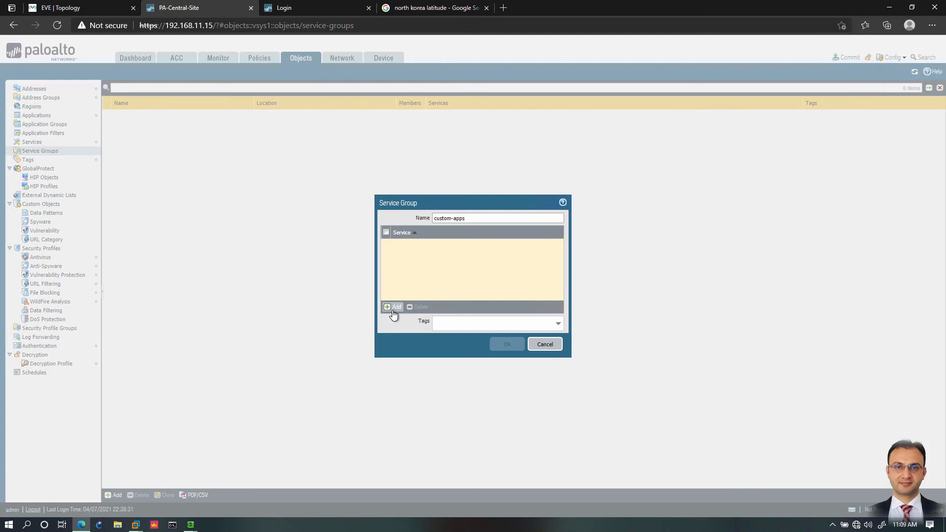
click(393, 310)
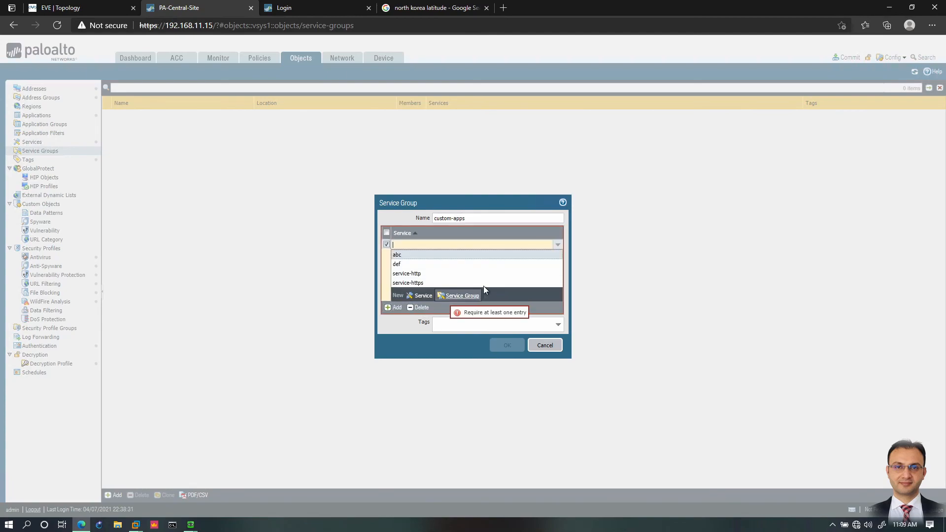
click(401, 256)
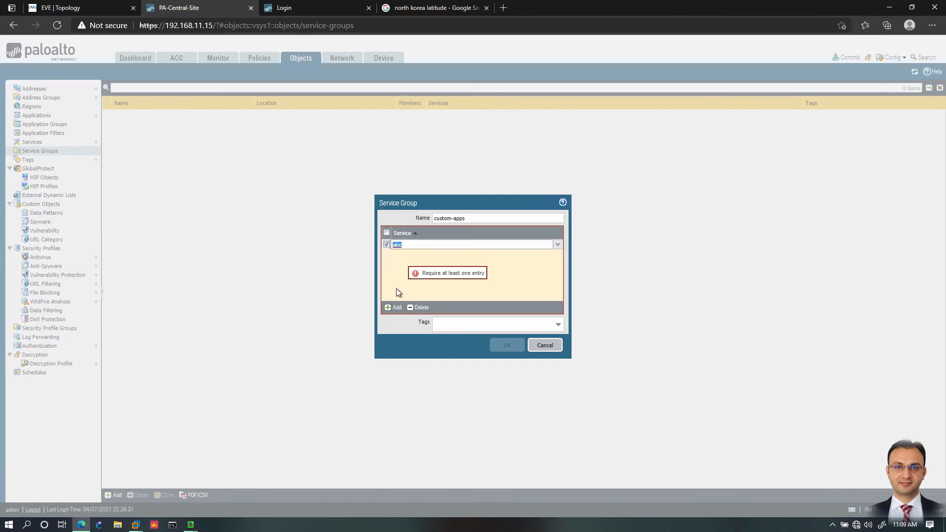
click(394, 308)
click(409, 274)
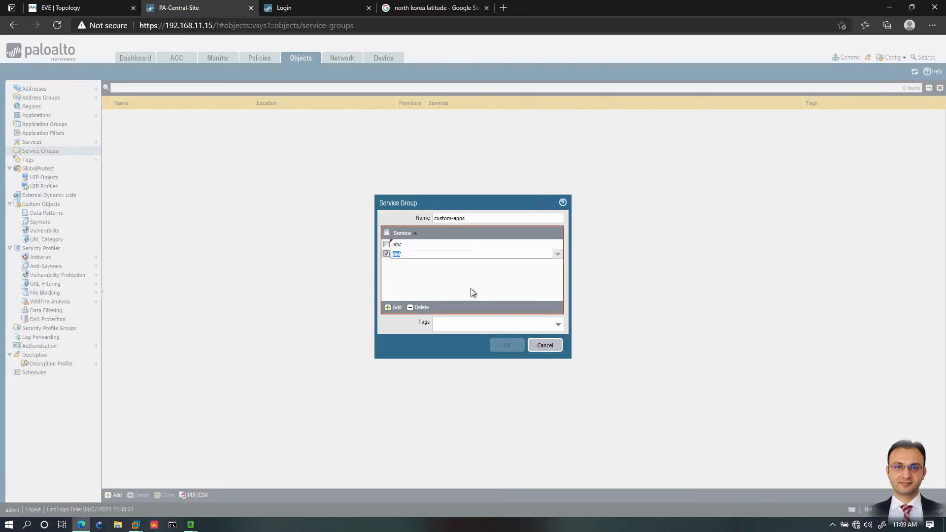
click(507, 346)
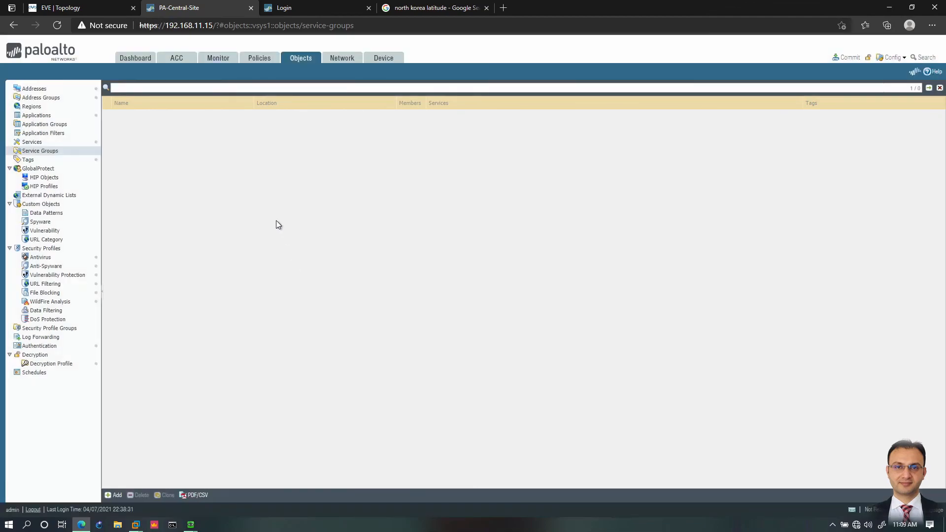
Step: Start a new security policy rule and name it custom-apps, keeping the universal rule type
click(261, 59)
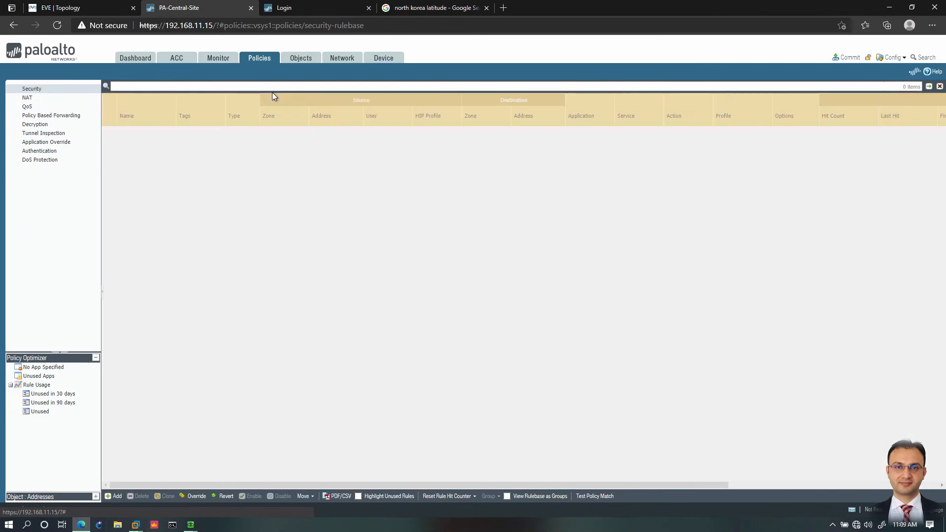
click(113, 496)
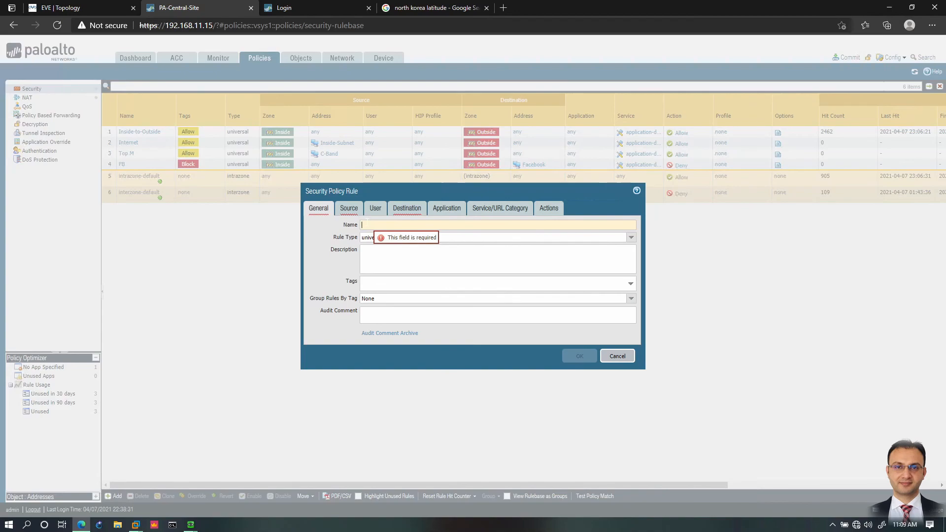
text(custom)
key(Down)
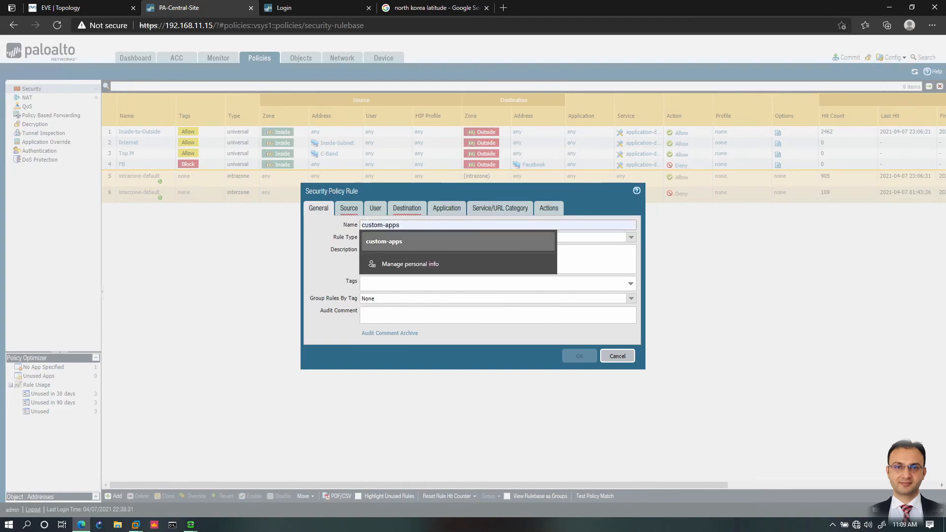
key(Return)
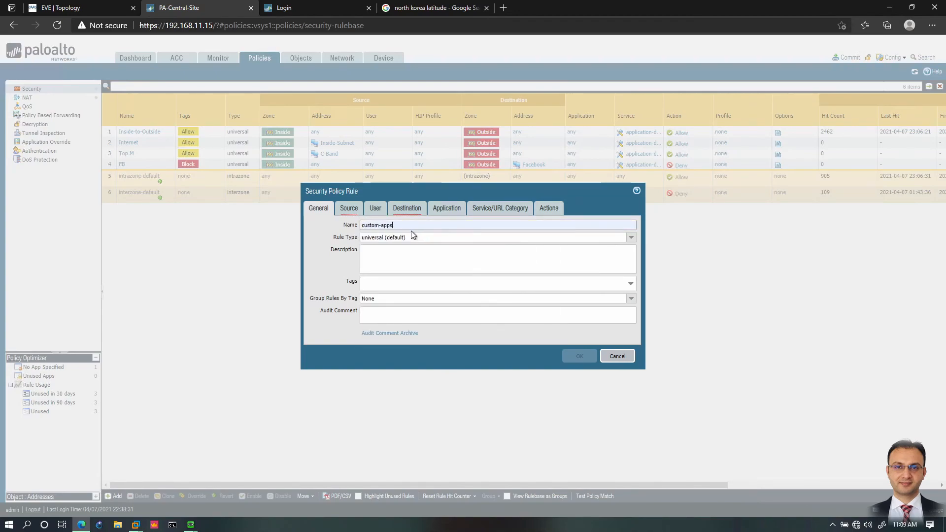
Step: Set the custom-apps rule's source zone to Outside only, removing the Inside zone entry
click(350, 209)
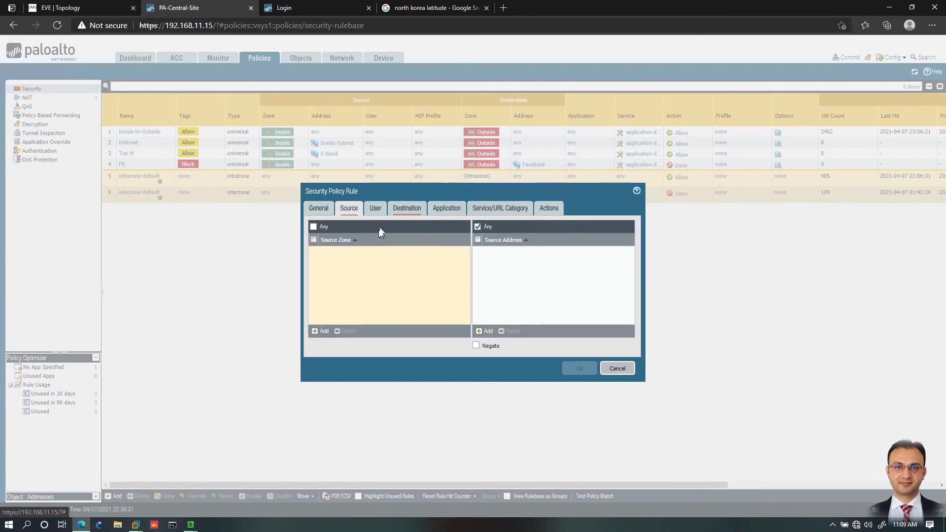
click(324, 331)
click(329, 271)
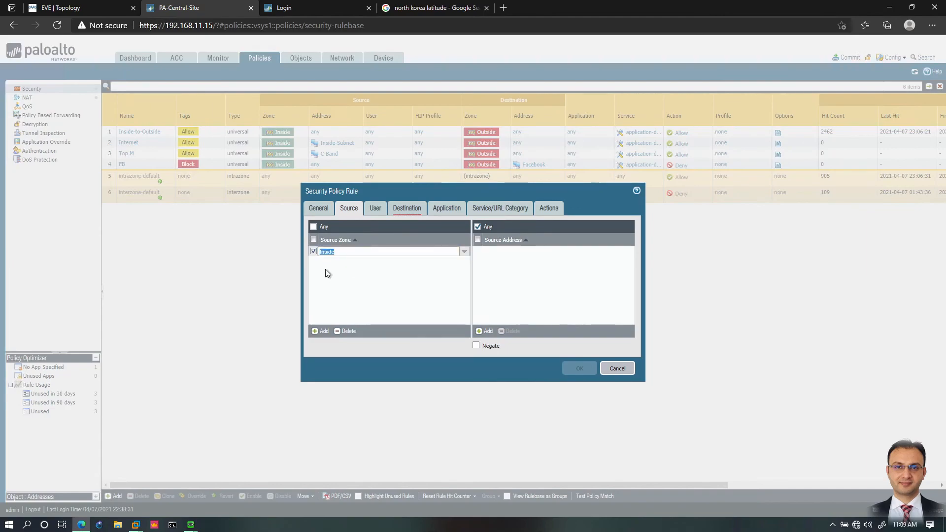
click(319, 332)
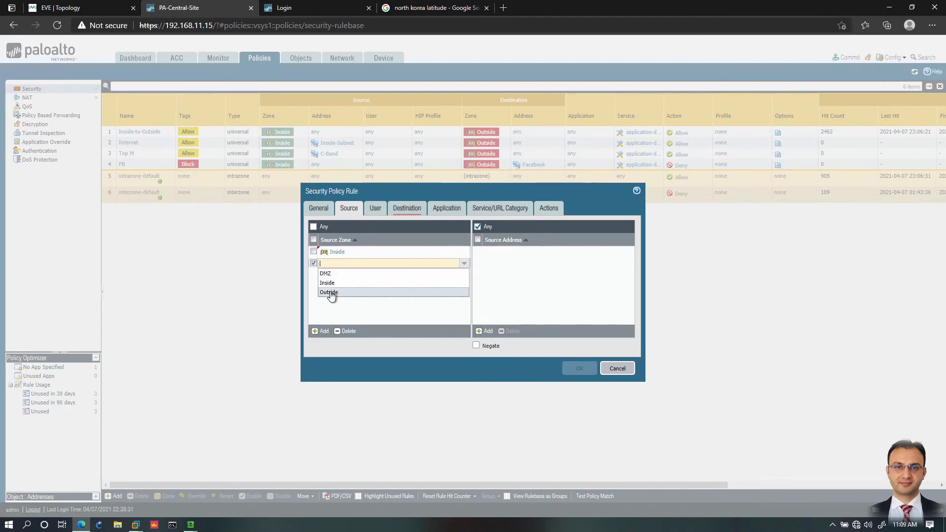
click(330, 292)
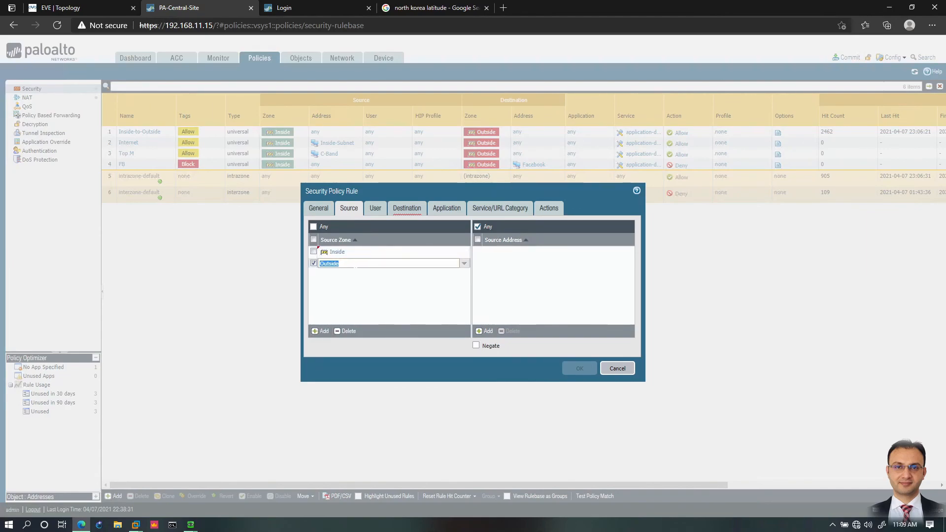
click(366, 254)
click(346, 332)
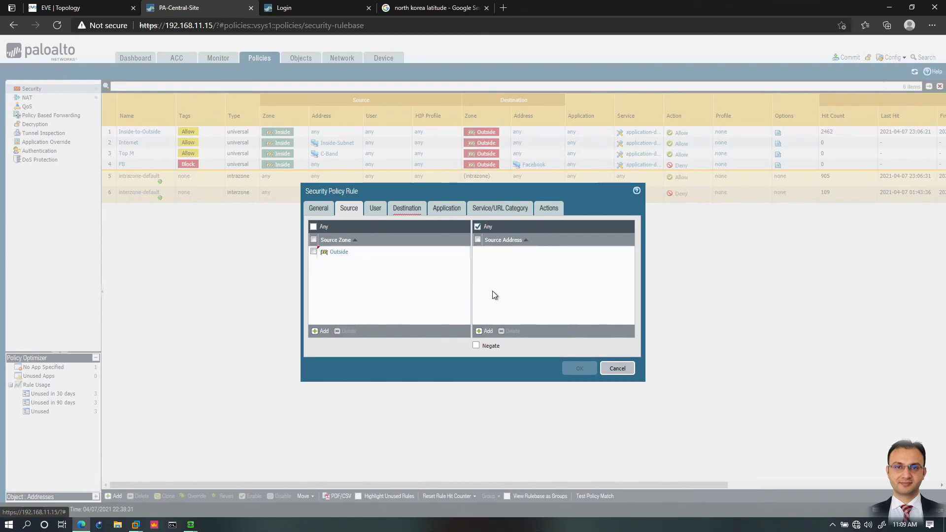
Step: Set the custom-apps rule's destination zone to Inside
click(406, 208)
click(315, 332)
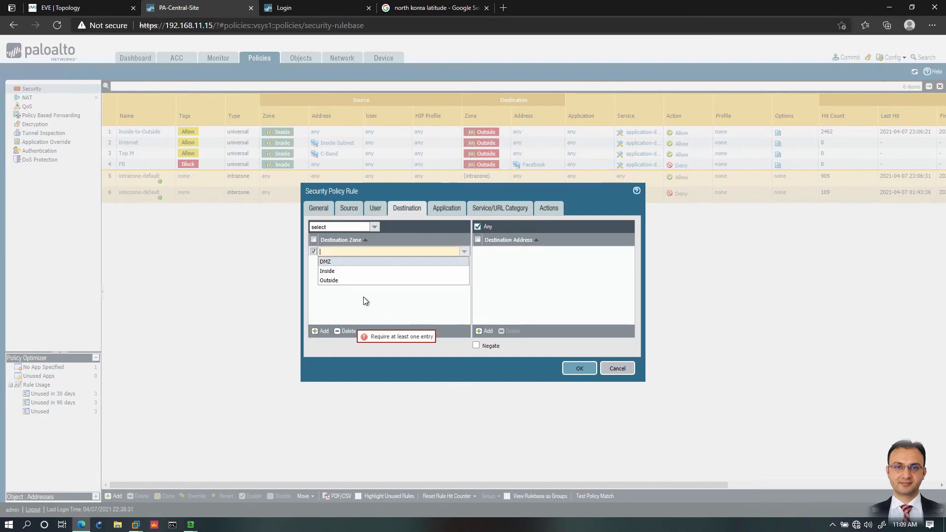
click(327, 270)
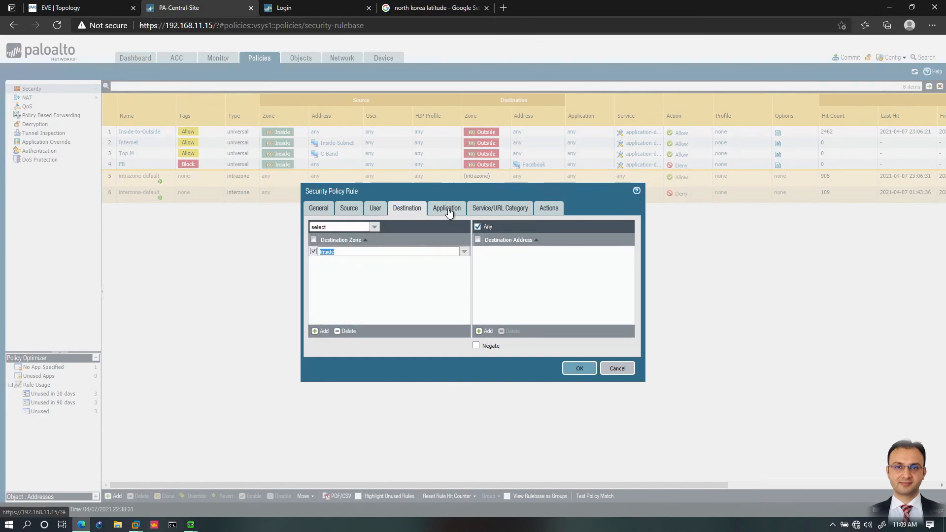
Step: Replace the rule's application-default service with the custom-apps service group
click(499, 208)
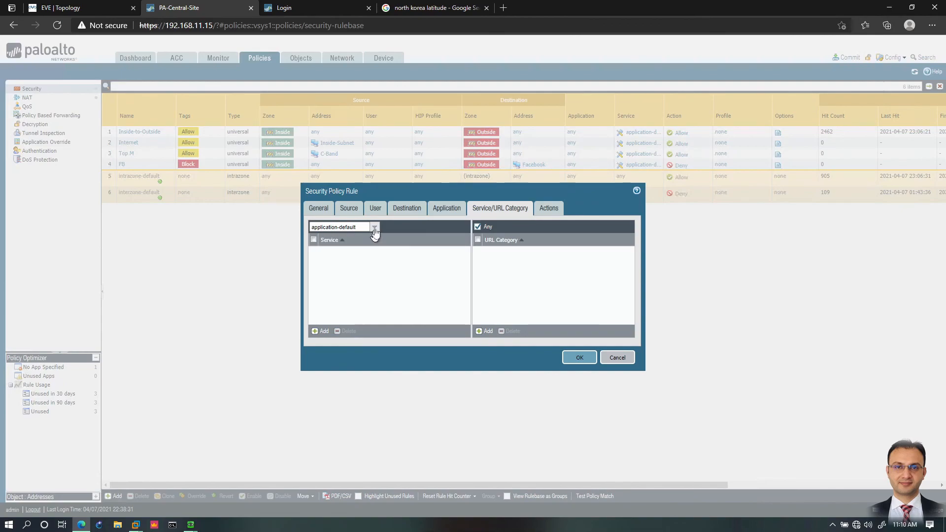
click(320, 332)
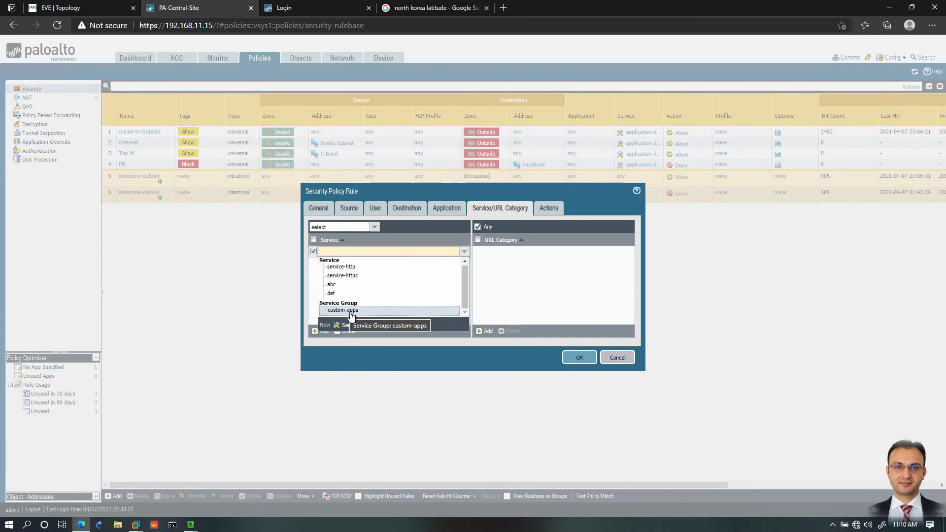
click(351, 312)
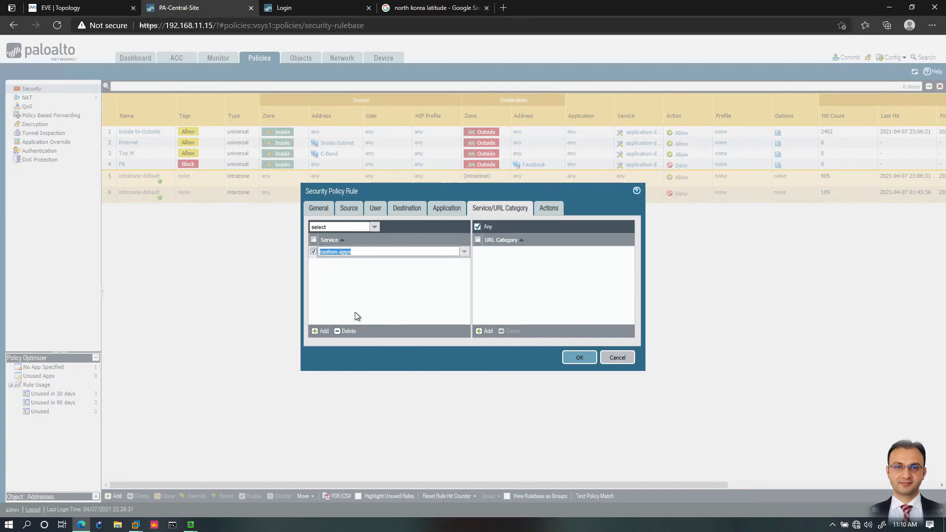
Step: Save the custom-apps rule with the Allow action and return to the service groups list
click(546, 209)
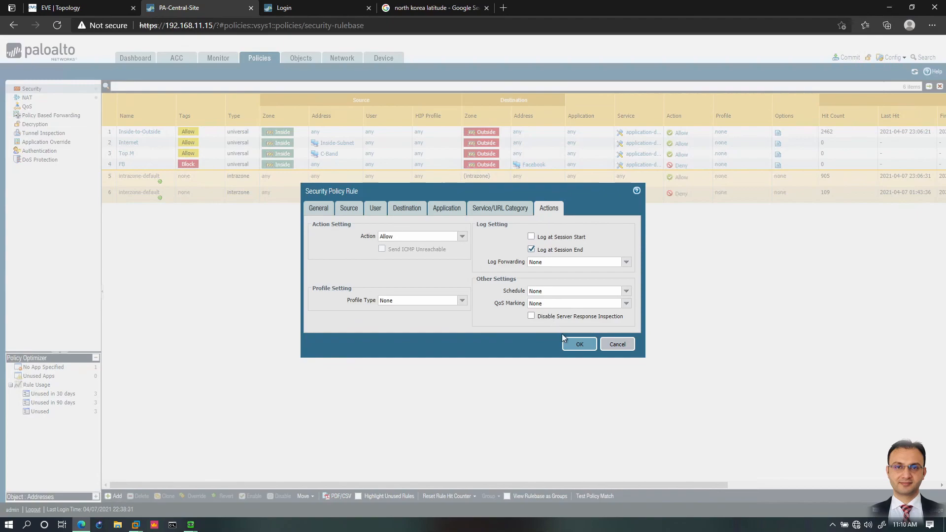
drag(573, 343, 495, 308)
click(489, 323)
click(579, 344)
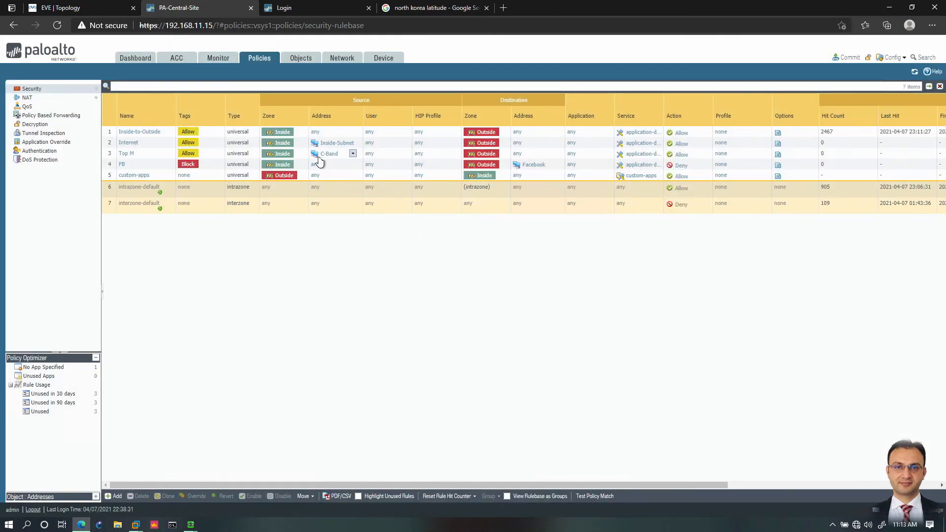
click(298, 58)
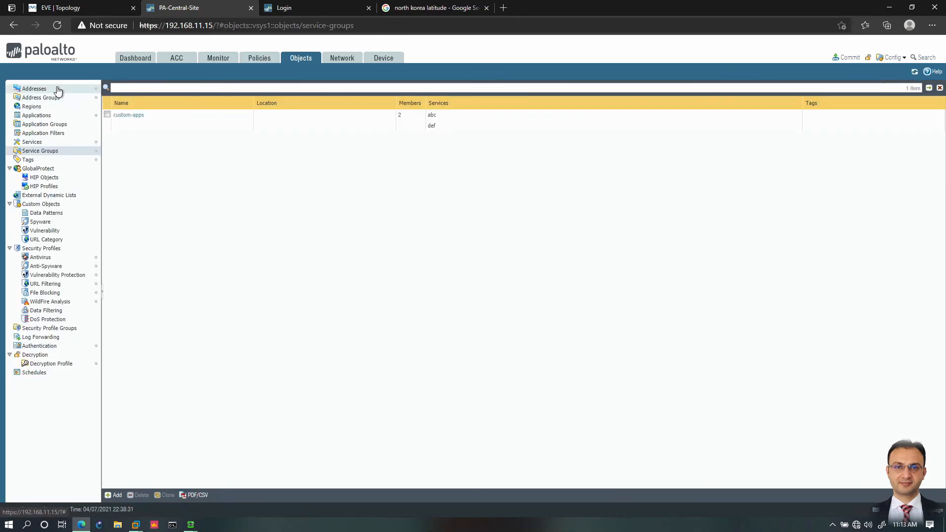